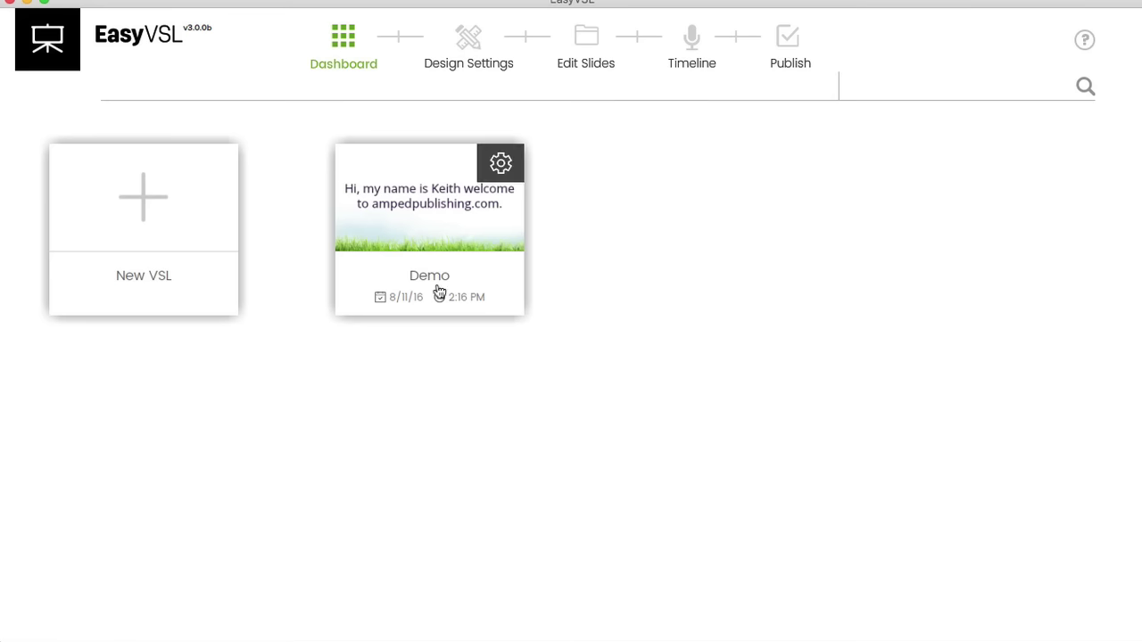
- Create a new VSL from pasted text in Classic Style with the presentation title "Watson"
{"action": "left_click", "coordinate": [153, 219]}
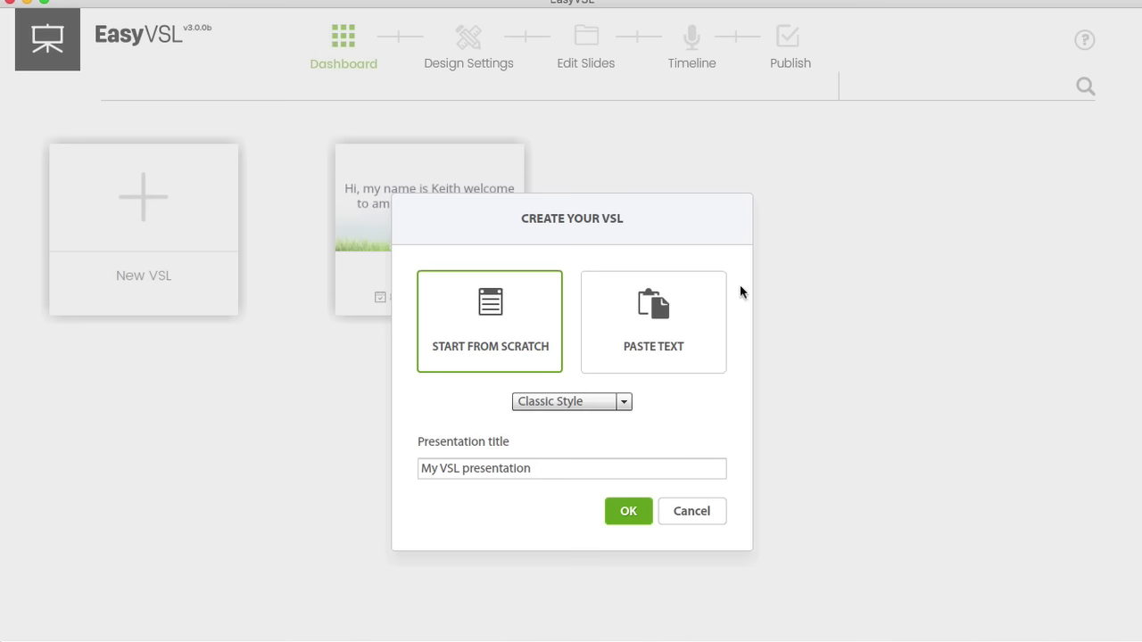
{"action": "left_click", "coordinate": [620, 401]}
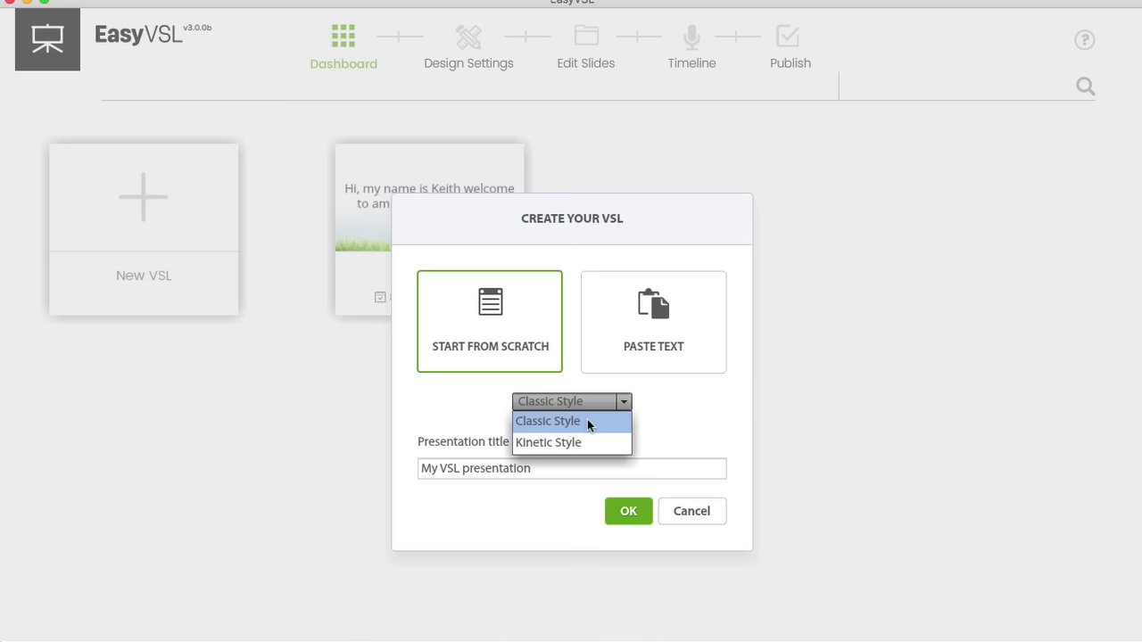
{"action": "left_click", "coordinate": [587, 419]}
{"action": "left_click_drag", "start_coordinate": [535, 468], "coordinate": [345, 460]}
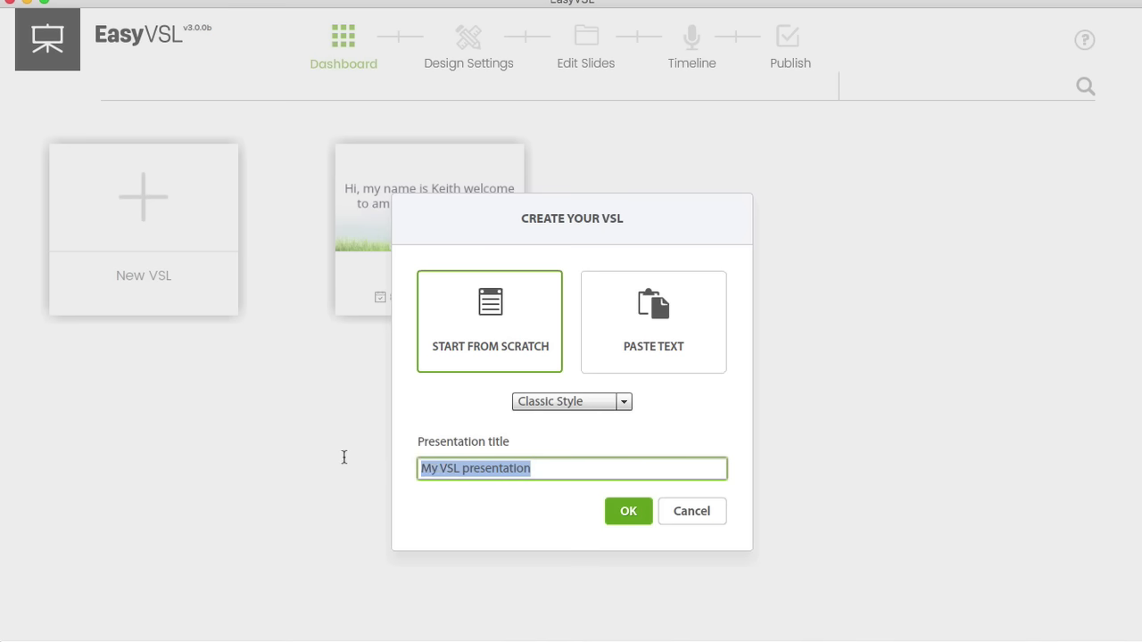
{"action": "type", "text": "Watson"}
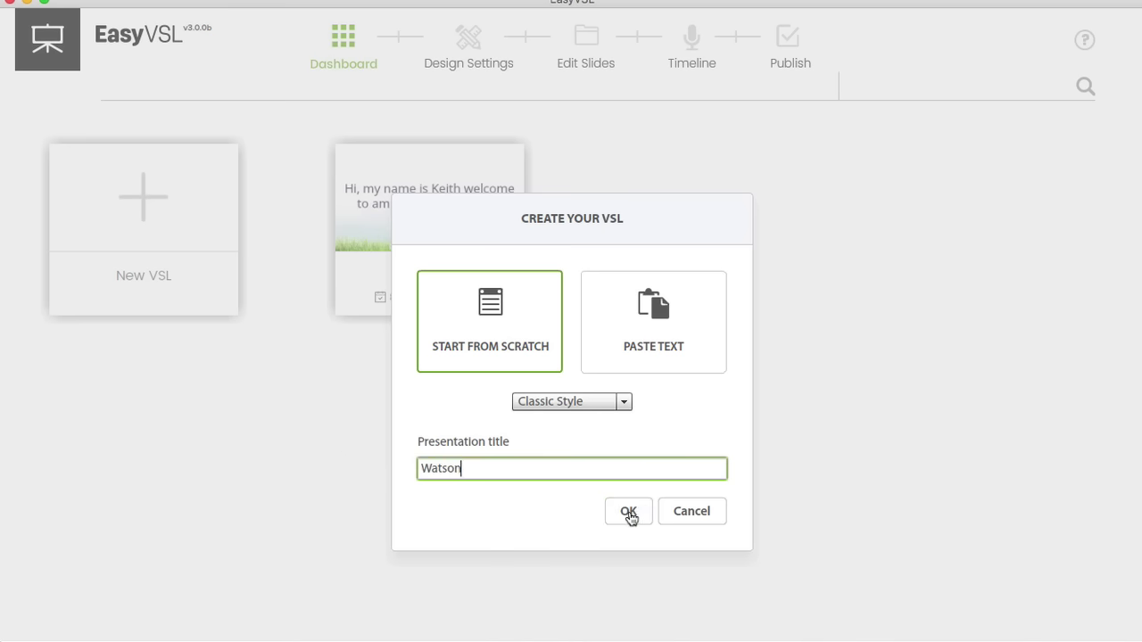
{"action": "left_click", "coordinate": [645, 339]}
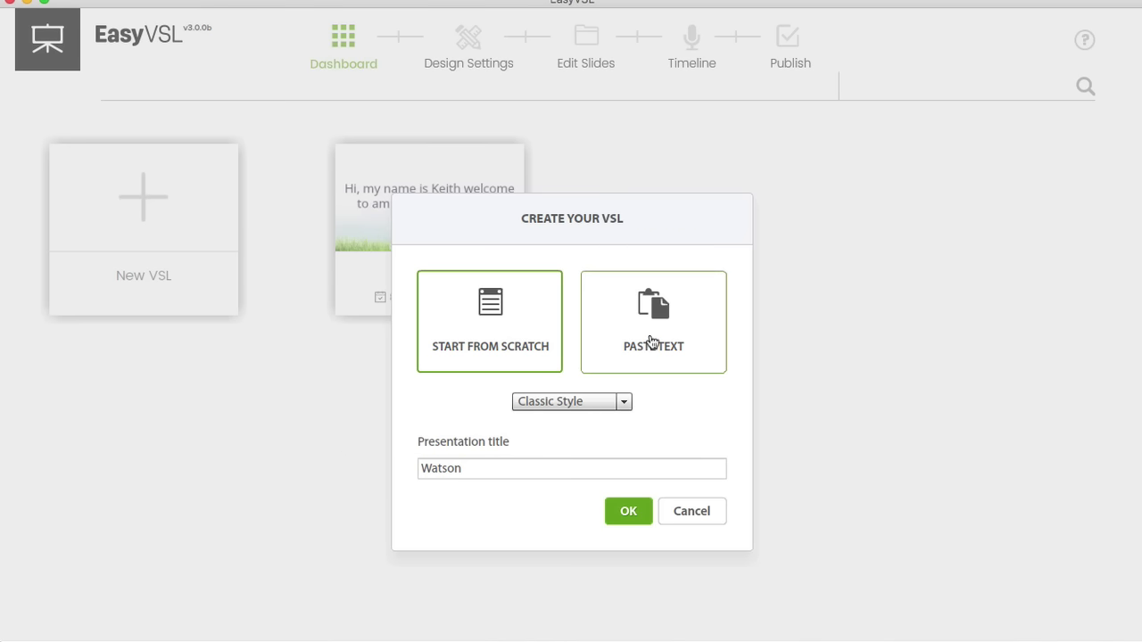
{"action": "left_click", "coordinate": [625, 516]}
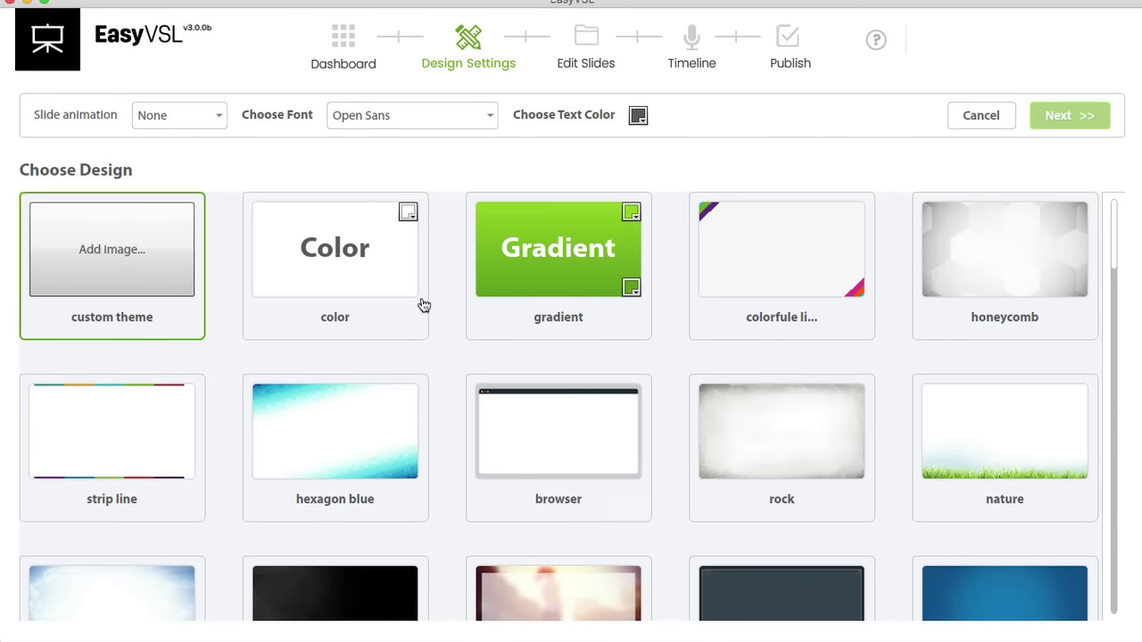
- Look through the available designs and slide animations, and choose the "browser" design for the presentation
{"action": "scroll", "coordinate": [423, 306], "scroll_direction": "down", "scroll_amount": 15}
{"action": "scroll", "coordinate": [421, 303], "scroll_direction": "up", "scroll_amount": 5}
{"action": "scroll", "coordinate": [421, 297], "scroll_direction": "up", "scroll_amount": 5}
{"action": "left_click", "coordinate": [206, 117]}
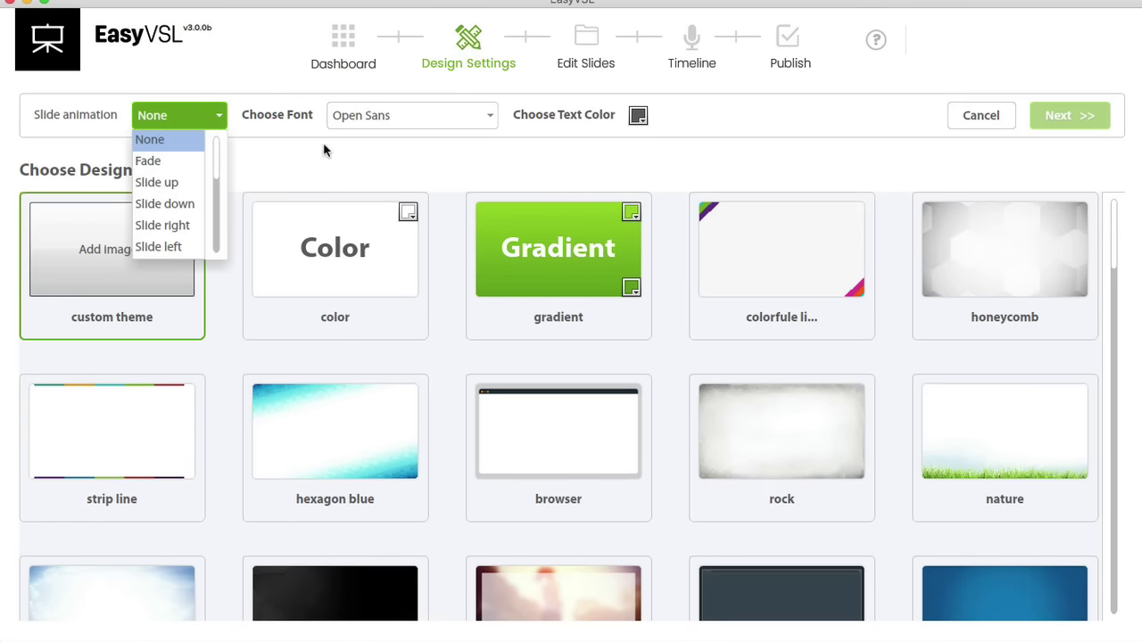
{"action": "left_click", "coordinate": [483, 152]}
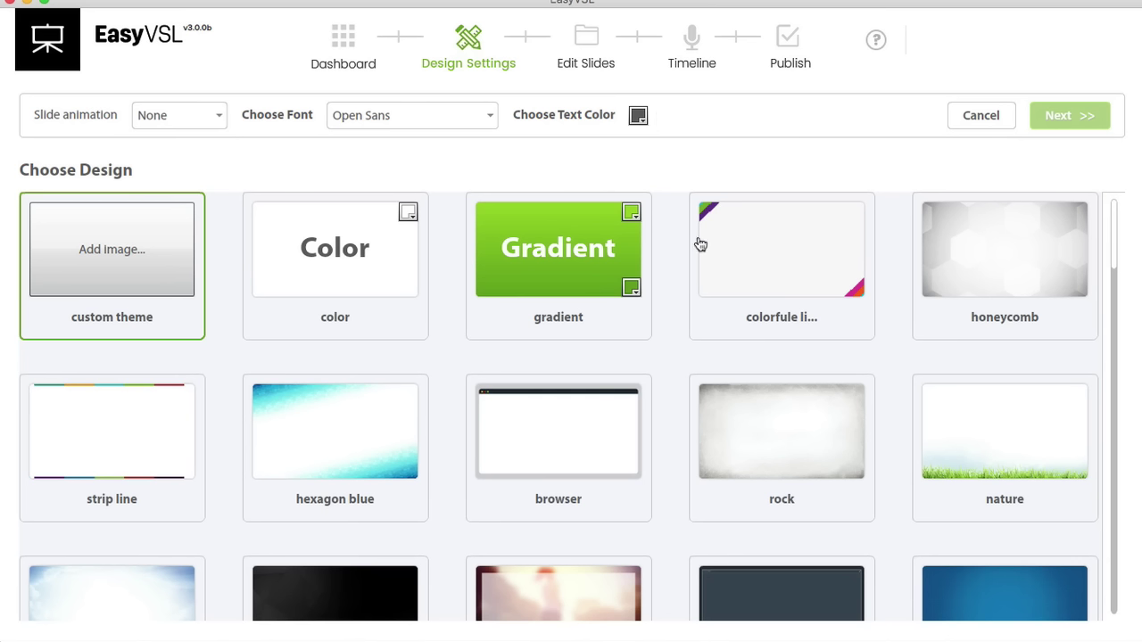
{"action": "scroll", "coordinate": [688, 338], "scroll_direction": "down", "scroll_amount": 5}
{"action": "scroll", "coordinate": [682, 343], "scroll_direction": "up", "scroll_amount": 5}
{"action": "left_click", "coordinate": [565, 446]}
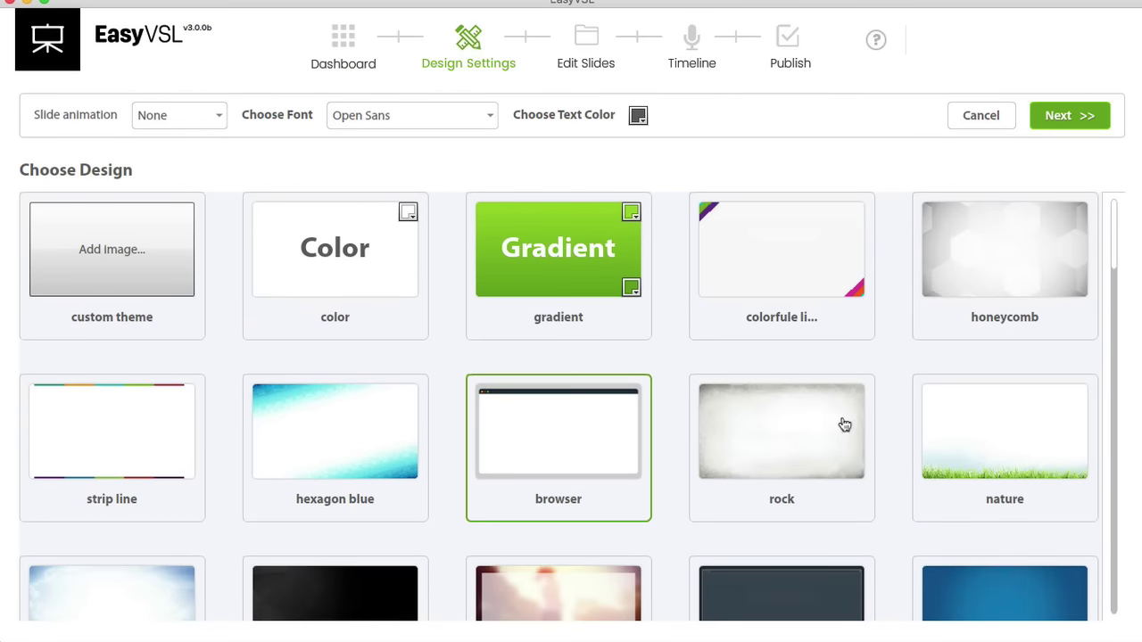
- Proceed to the script page and enter the sales script, one phrase per line, from "EasyVSL is back" to "in the matter of minutes"
{"action": "left_click", "coordinate": [1080, 123]}
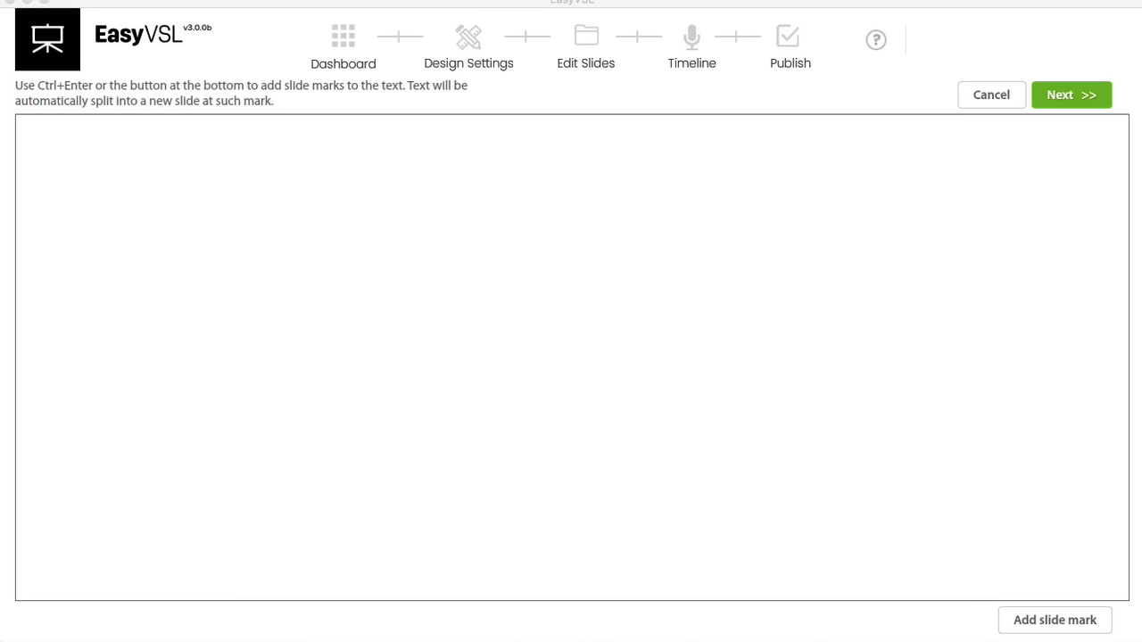
{"action": "left_click", "coordinate": [102, 169]}
{"action": "type", "text": "EasyVSL is back  And better than ever!  As you can see  Its very simple to create  stunning  engaging  video sales letters  in the matter of minutes"}
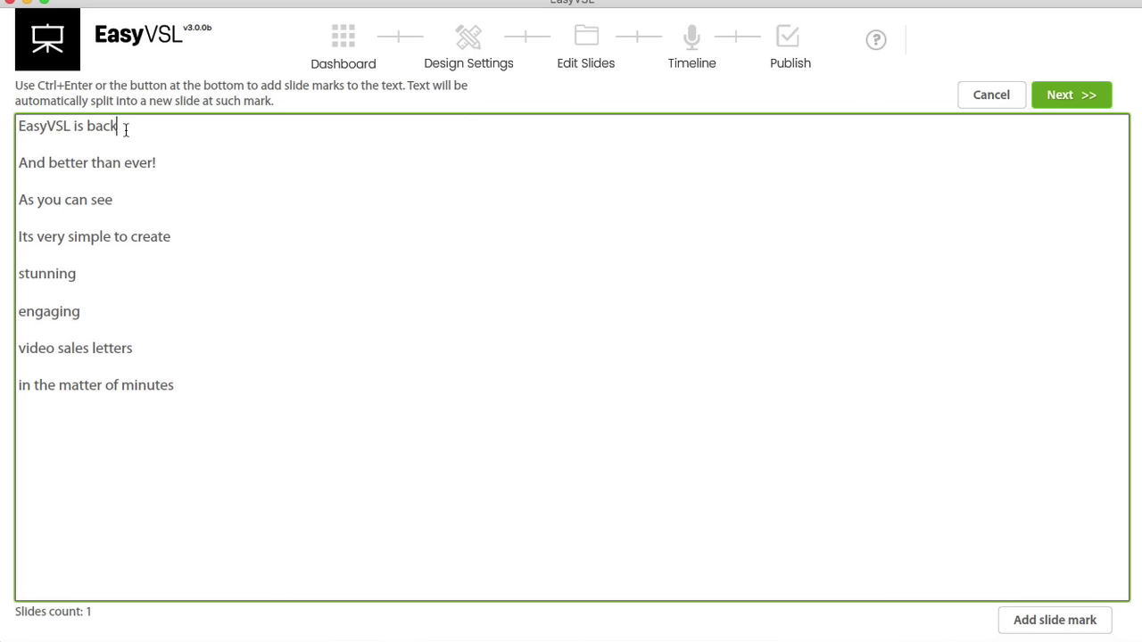
- Add a slide mark at the end of each of the eight script lines and split the text into slides
{"action": "left_click", "coordinate": [1036, 624]}
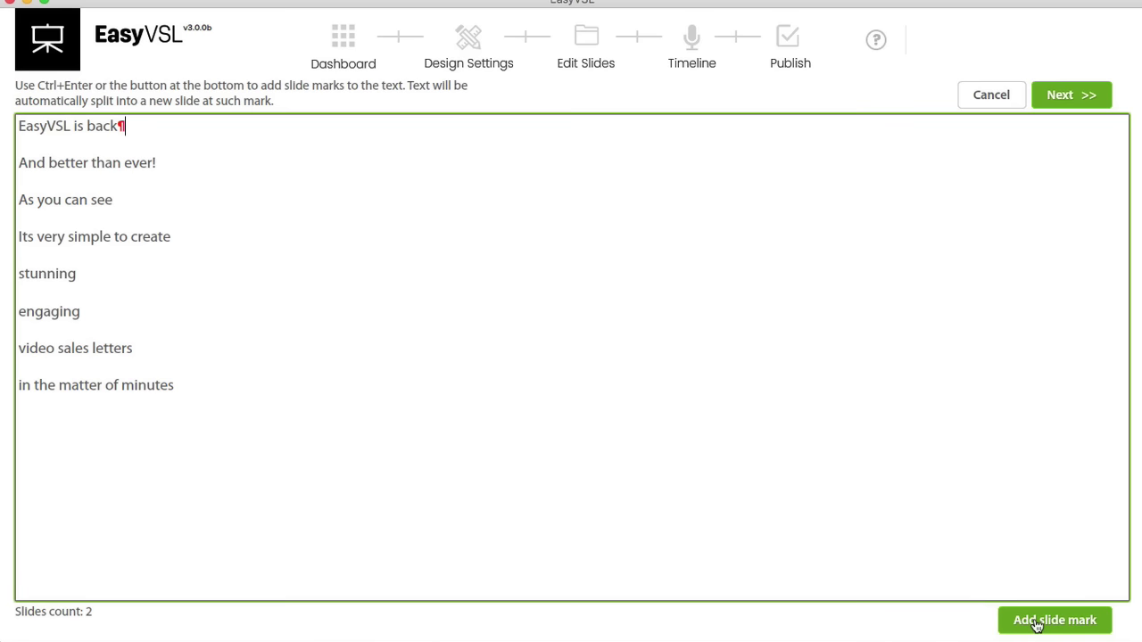
{"action": "left_click", "coordinate": [177, 165]}
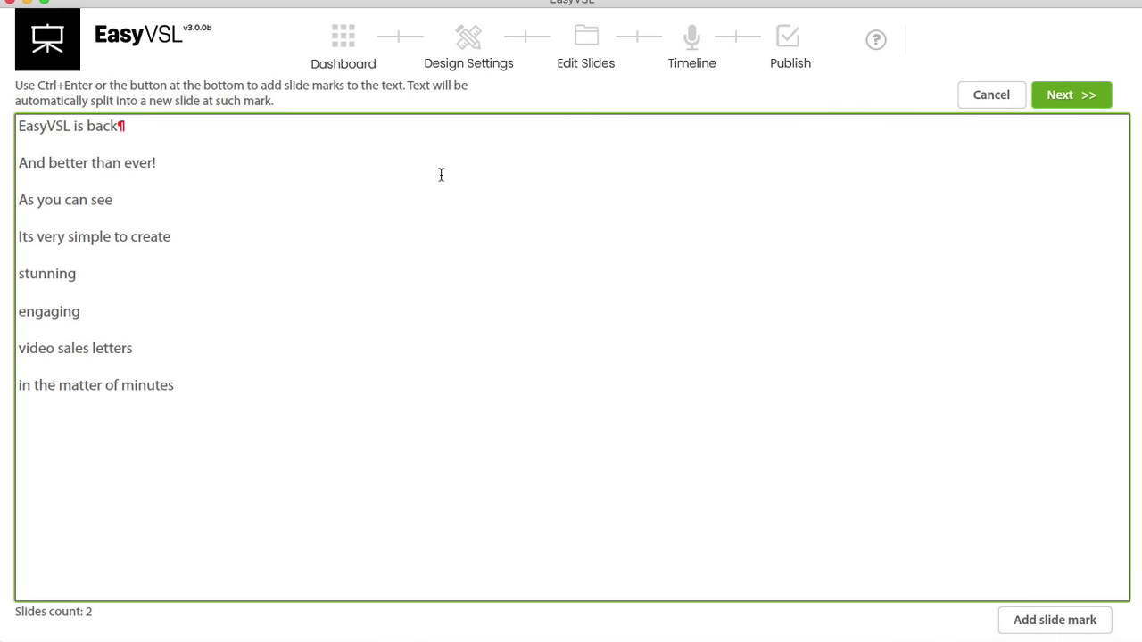
{"action": "key", "text": "ctrl+Return"}
{"action": "left_click", "coordinate": [157, 200]}
{"action": "key", "text": "ctrl+Return"}
{"action": "left_click", "coordinate": [183, 237]}
{"action": "key", "text": "ctrl+Return"}
{"action": "left_click", "coordinate": [83, 274]}
{"action": "key", "text": "ctrl+Return"}
{"action": "left_click", "coordinate": [88, 310]}
{"action": "key", "text": "ctrl+Return"}
{"action": "left_click", "coordinate": [137, 347]}
{"action": "key", "text": "ctrl+Return"}
{"action": "key", "text": "ctrl+Return"}
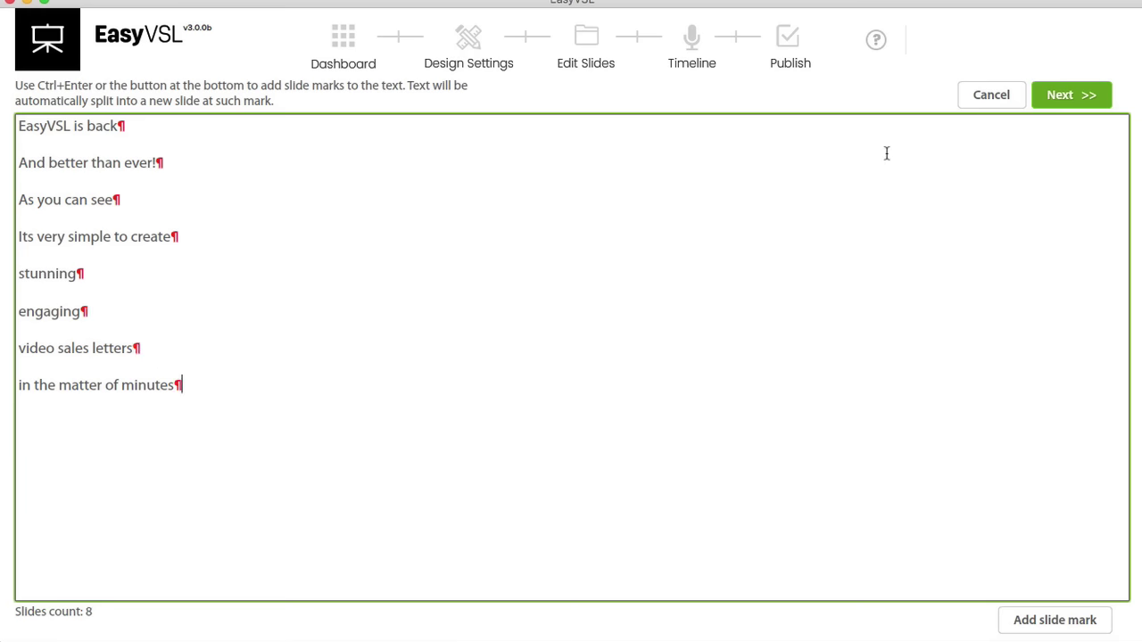
{"action": "left_click", "coordinate": [1058, 106]}
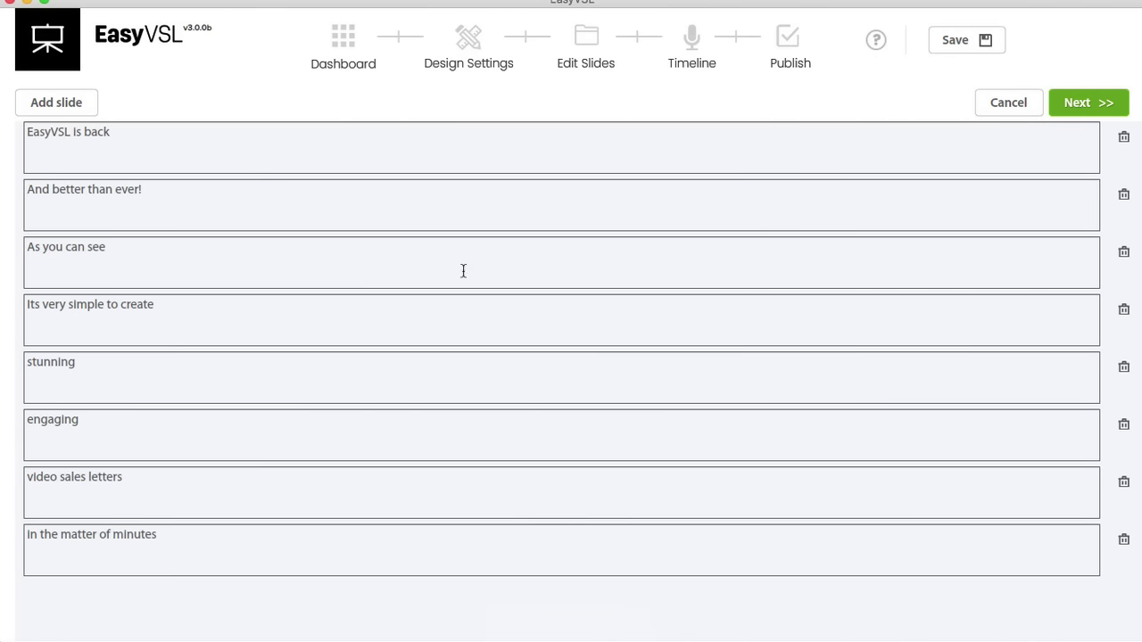
{"action": "left_click", "coordinate": [228, 156]}
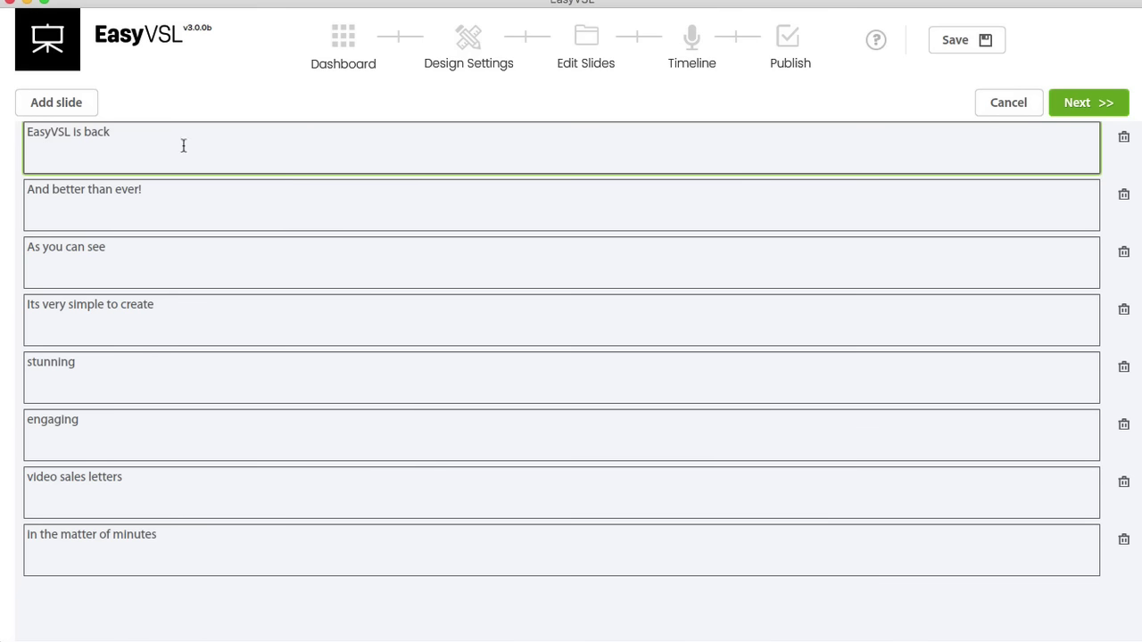
{"action": "type", "text": "dd"}
{"action": "key", "text": "BackSpace"}
{"action": "key", "text": "BackSpace"}
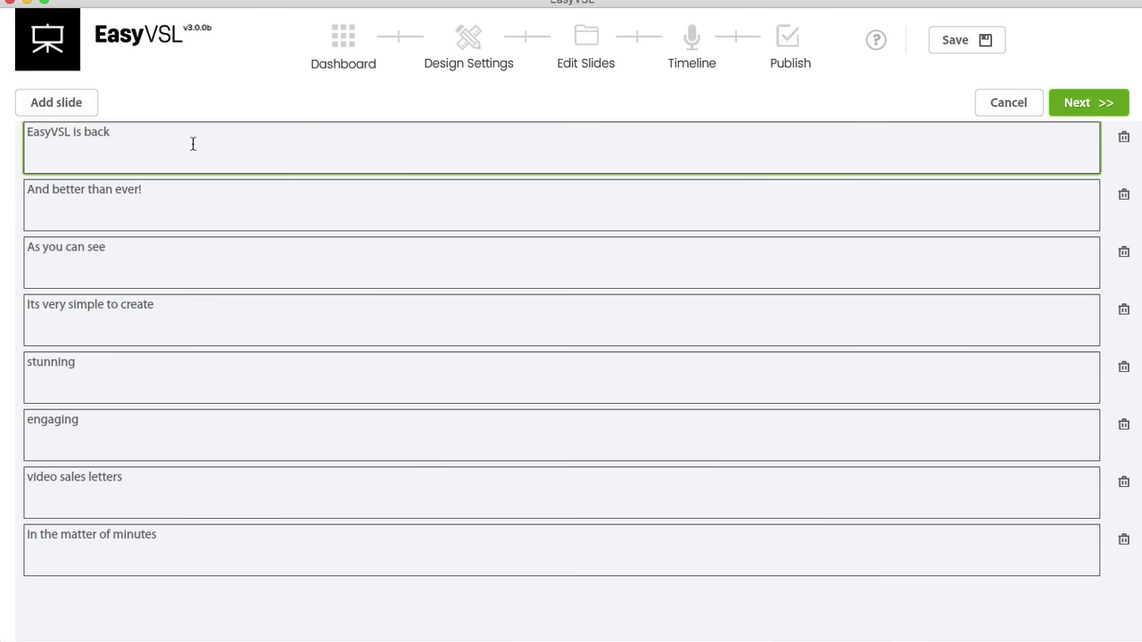
- Accept the slide texts, look through the generated slides in the editor, and return to slide 1
{"action": "left_click", "coordinate": [1090, 111]}
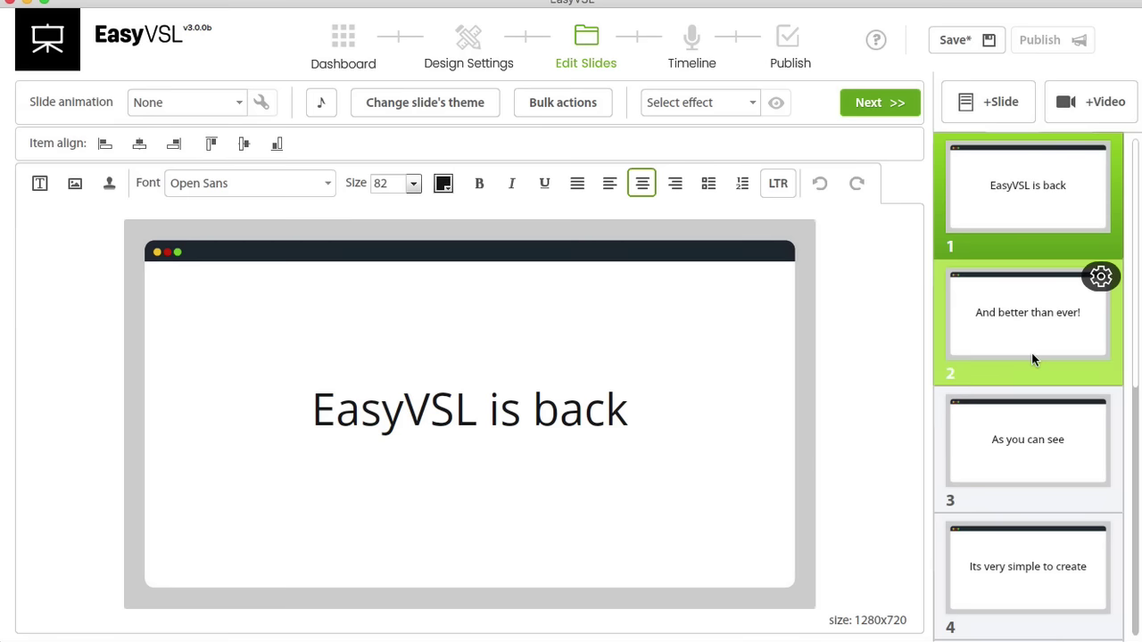
{"action": "scroll", "coordinate": [1033, 359], "scroll_direction": "down", "scroll_amount": 5}
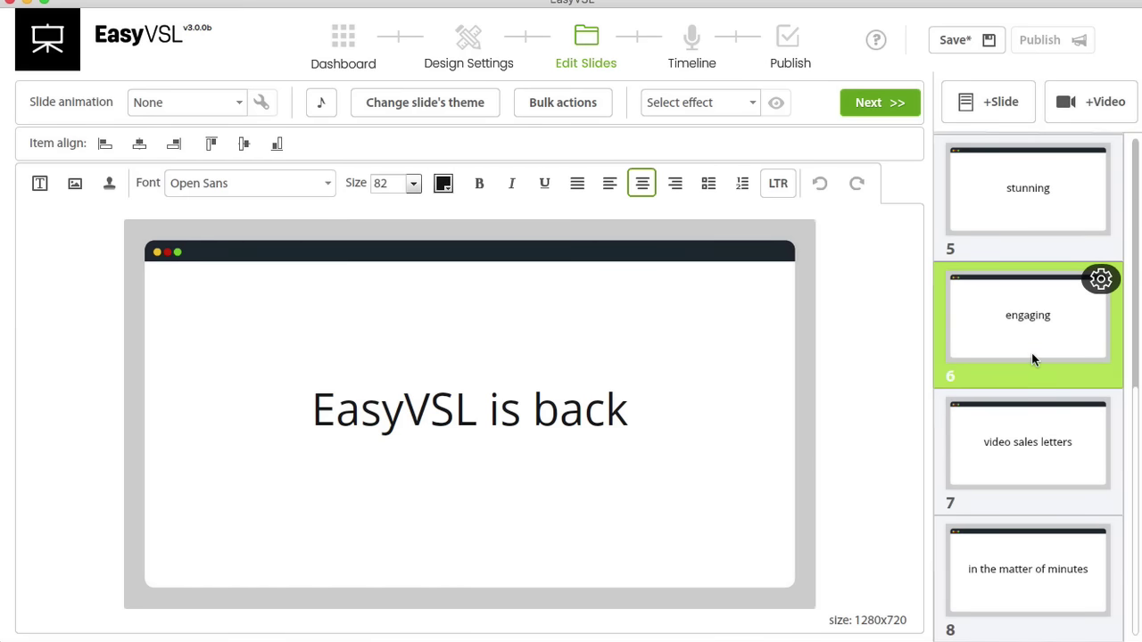
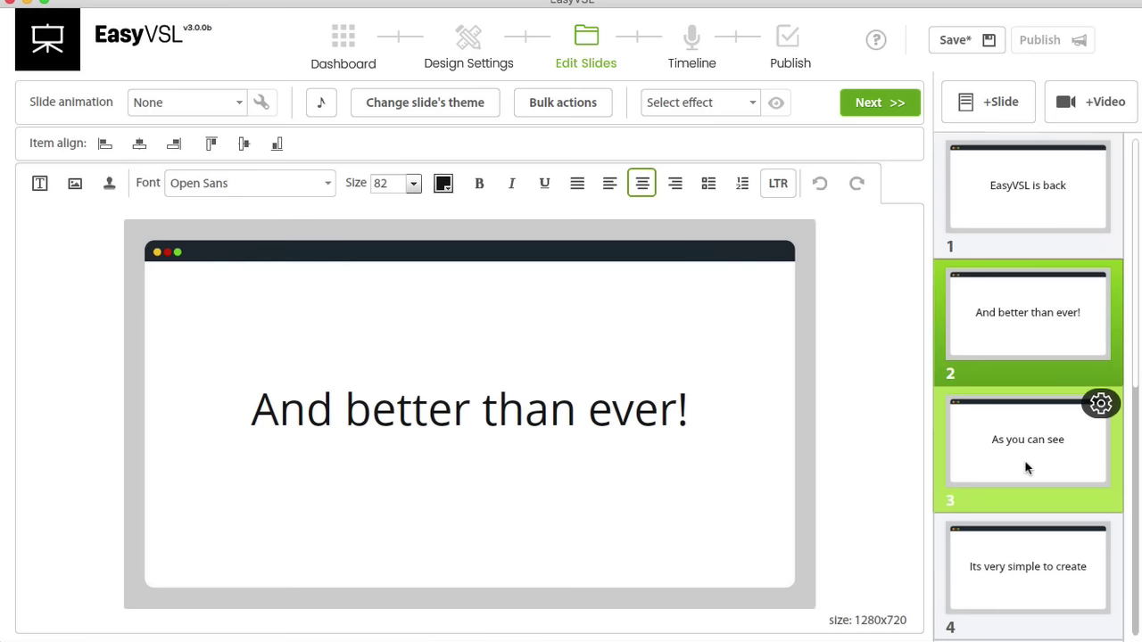
{"action": "left_click", "coordinate": [991, 187]}
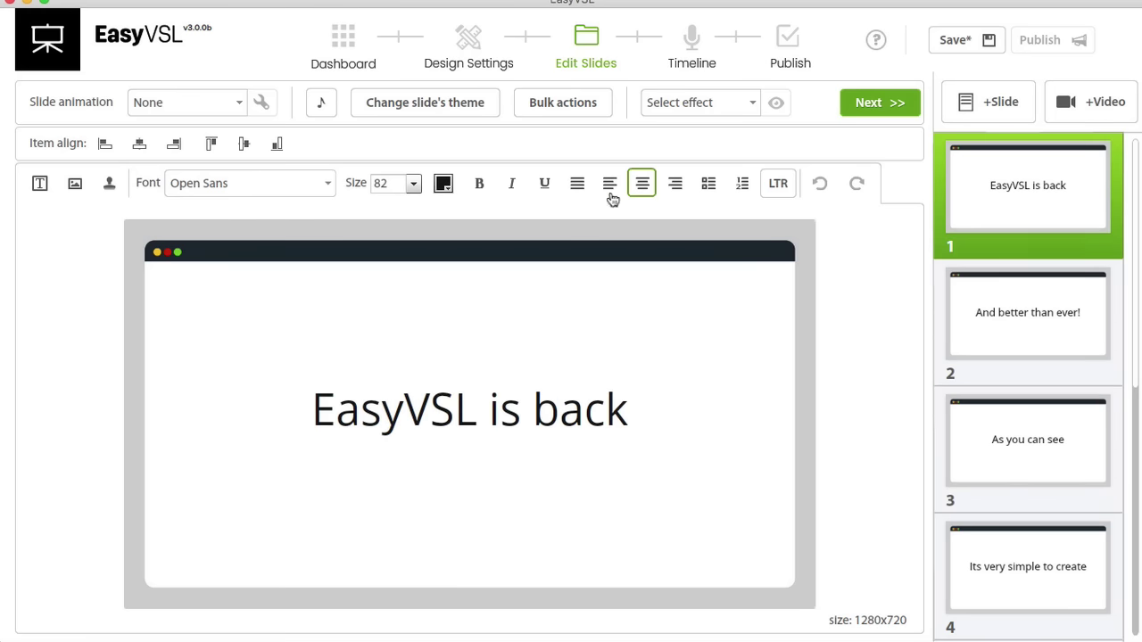
- Search the media library for "fitness" images, check the My Images collection, and close the library without inserting anything
{"action": "left_click", "coordinate": [75, 185]}
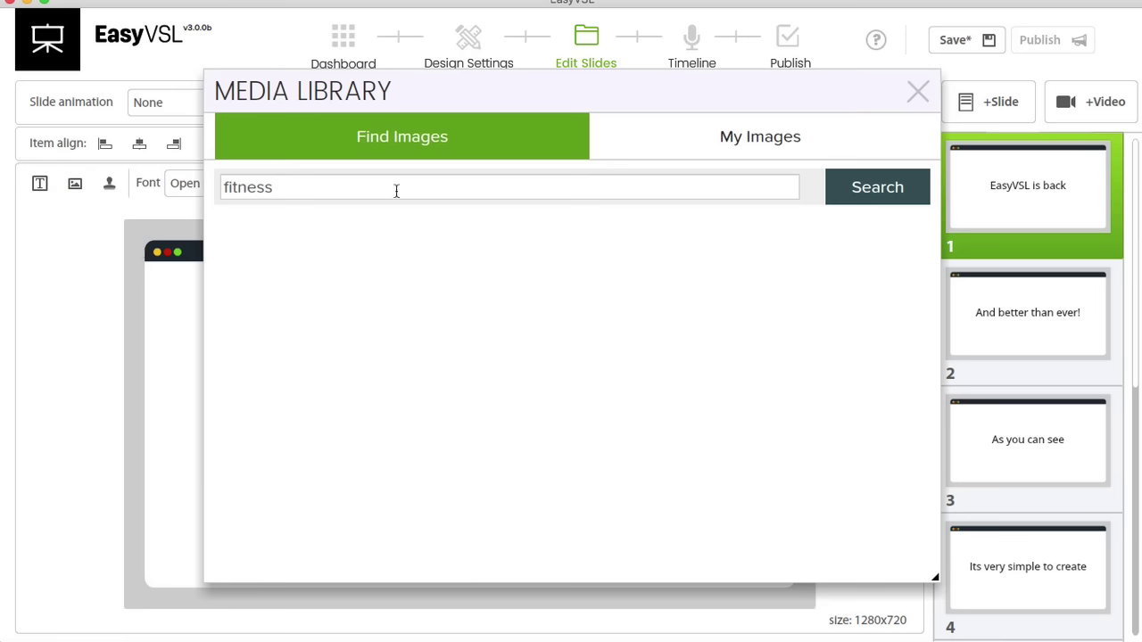
{"action": "double_click", "coordinate": [365, 183]}
{"action": "left_click", "coordinate": [910, 191]}
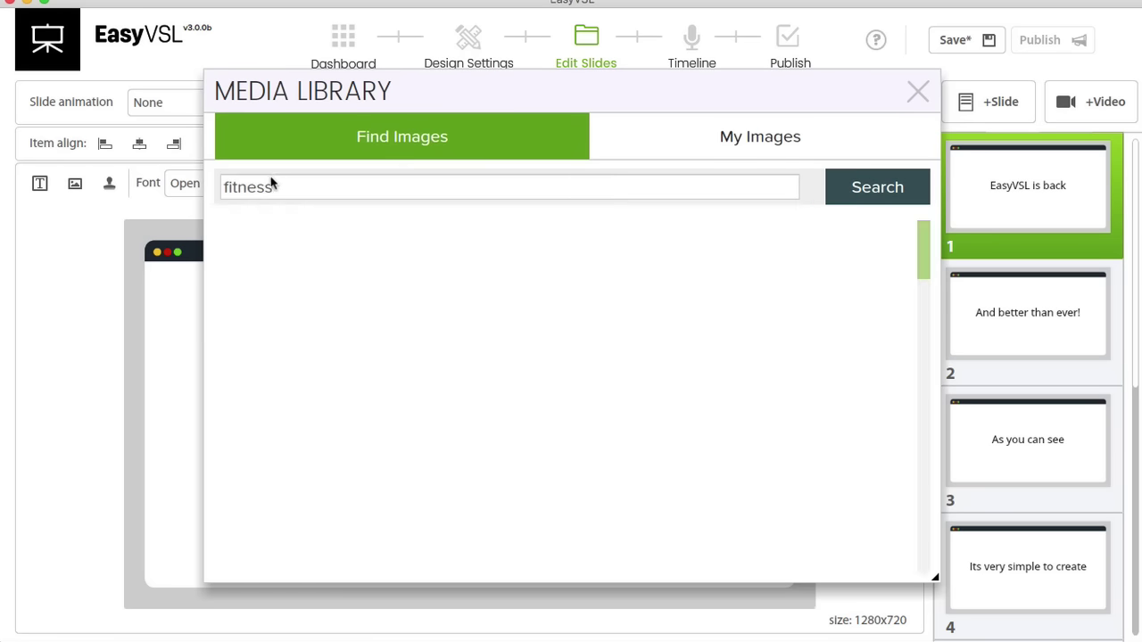
{"action": "scroll", "coordinate": [596, 388], "scroll_direction": "down", "scroll_amount": 10}
{"action": "scroll", "coordinate": [596, 389], "scroll_direction": "up", "scroll_amount": 10}
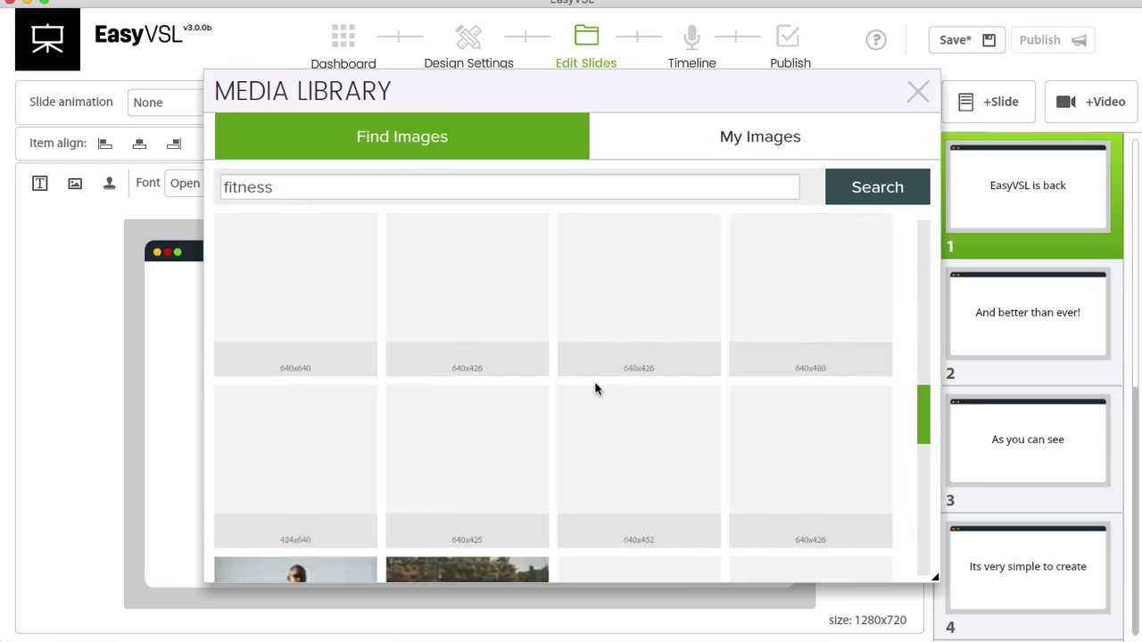
{"action": "left_click", "coordinate": [804, 147]}
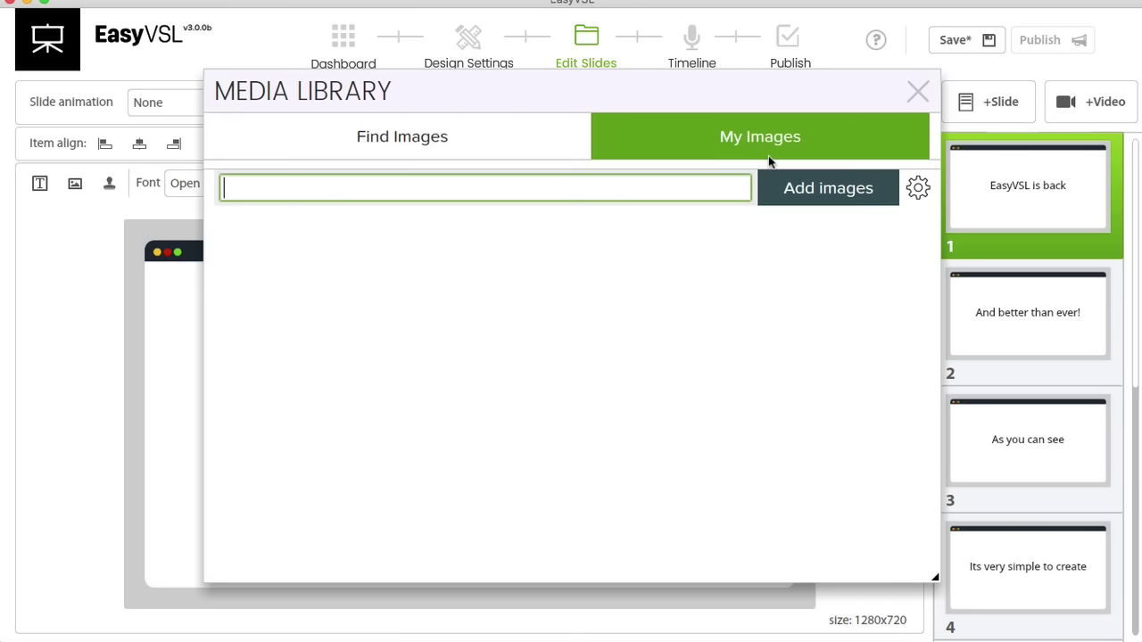
{"action": "left_click", "coordinate": [918, 93]}
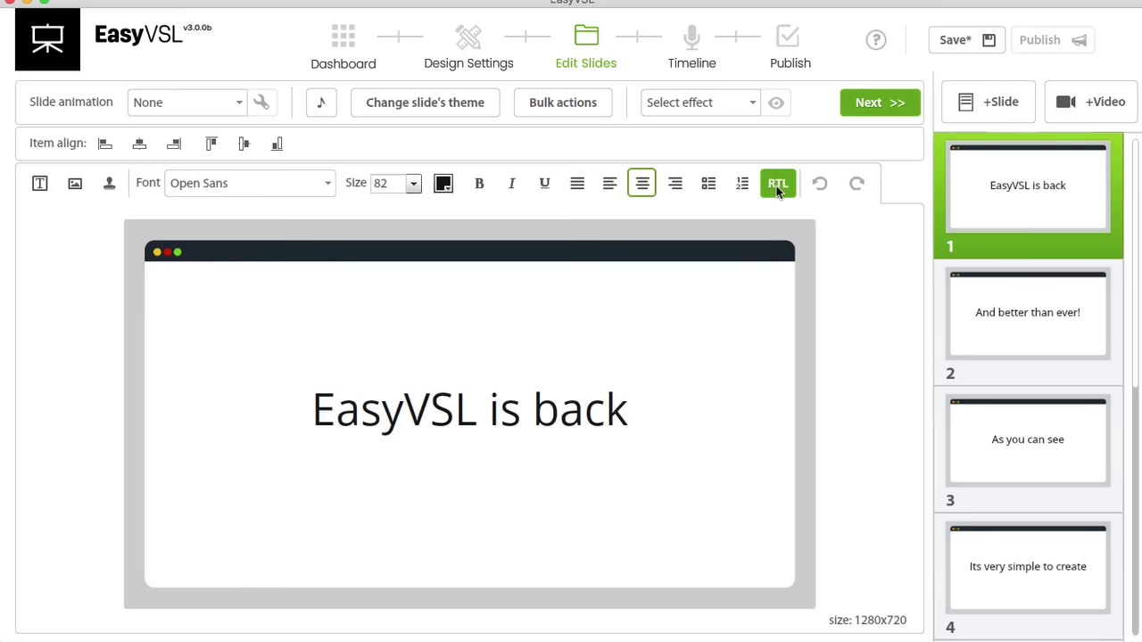
- Switch the text direction back to left-to-right and view slides 2 and 3
{"action": "left_click", "coordinate": [776, 185]}
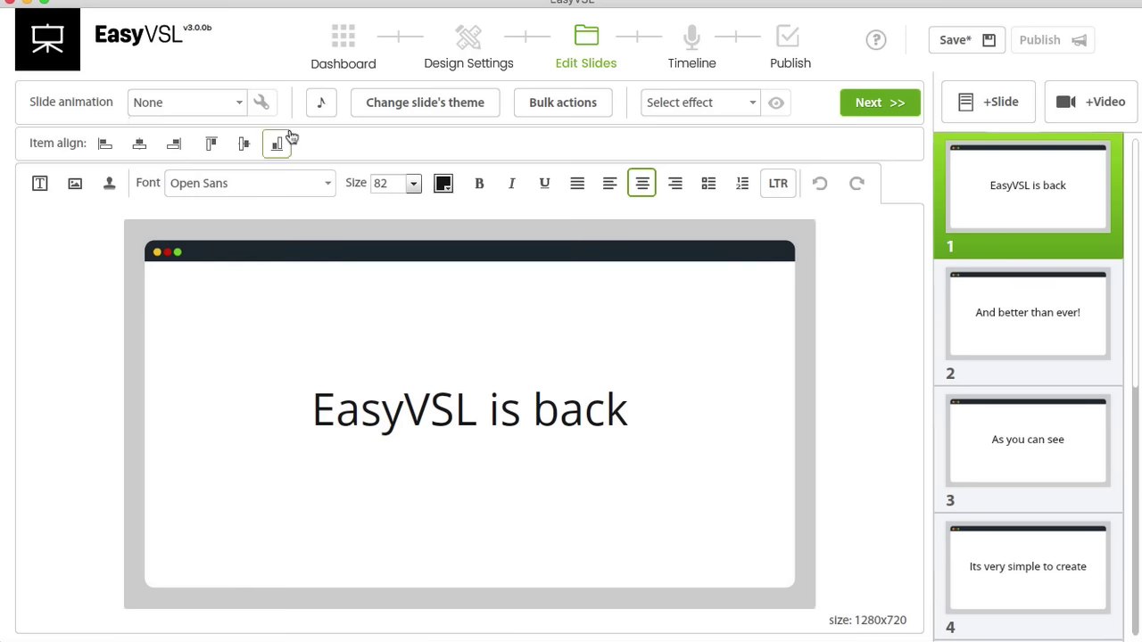
{"action": "mouse_move", "coordinate": [998, 227]}
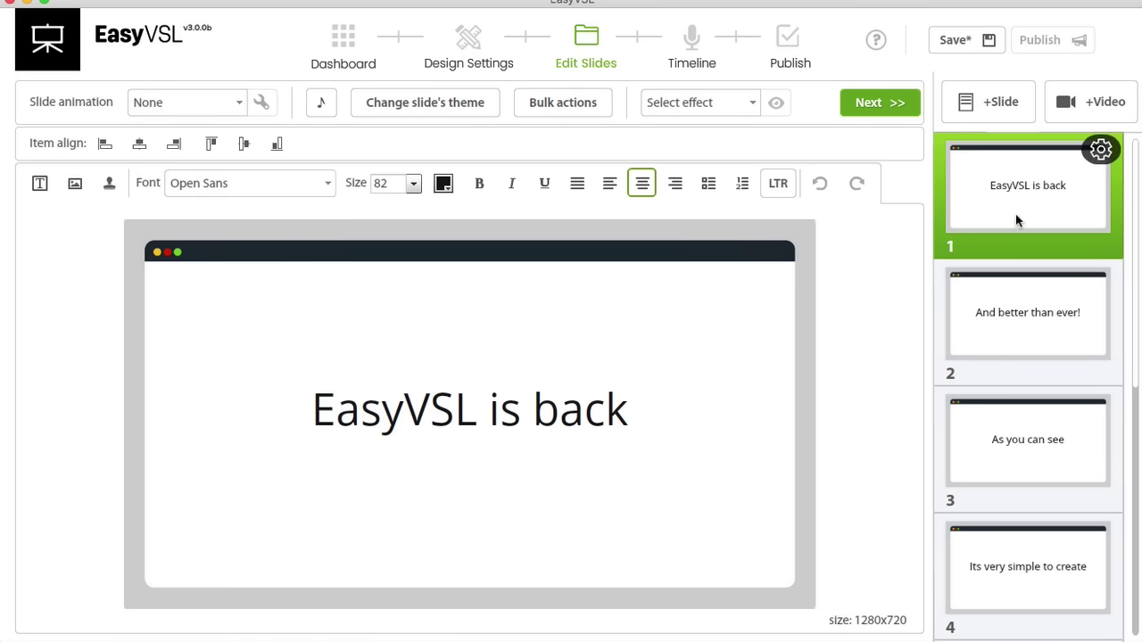
{"action": "left_click", "coordinate": [1041, 317]}
{"action": "left_click", "coordinate": [997, 455]}
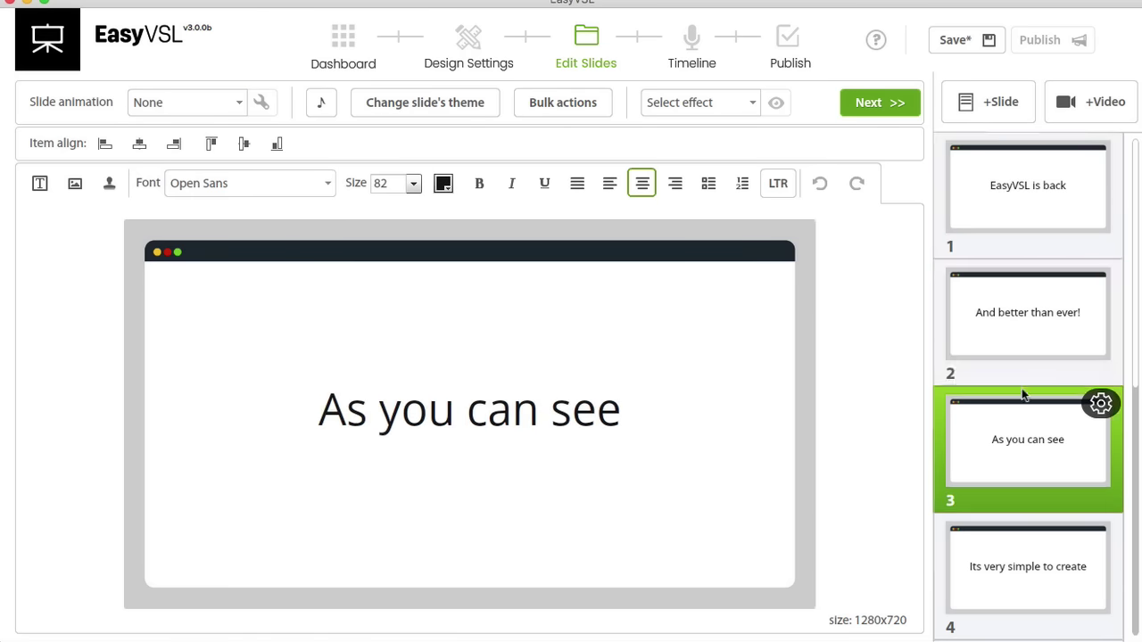
- Return to slide 1, turn on bulk actions, and set the slide animation to "Slide right"
{"action": "left_click", "coordinate": [1019, 207]}
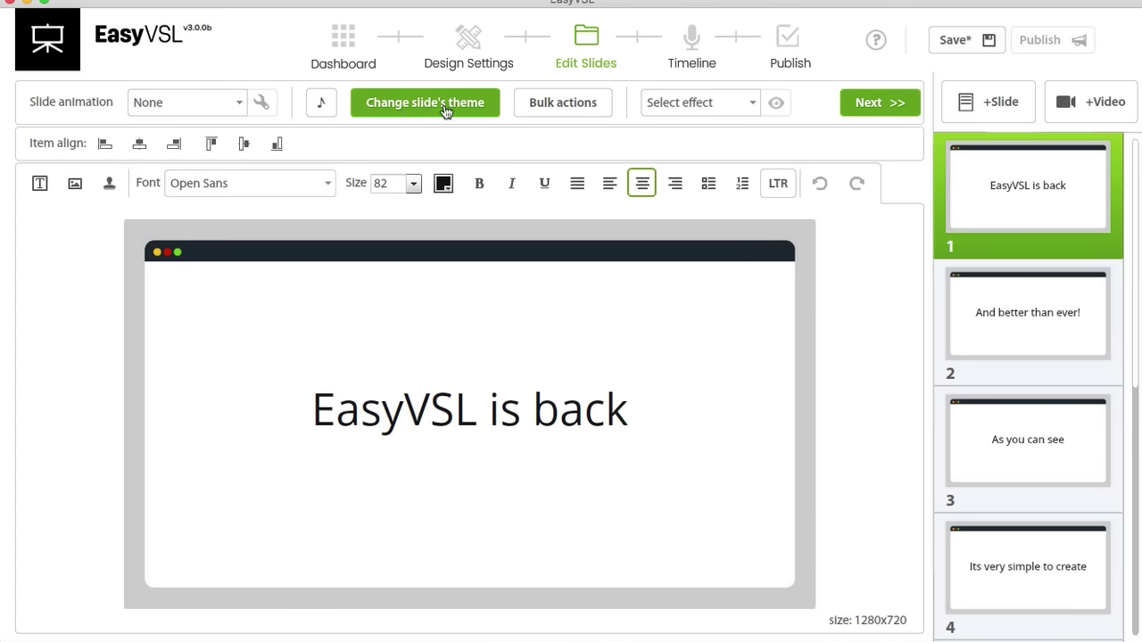
{"action": "left_click", "coordinate": [552, 112]}
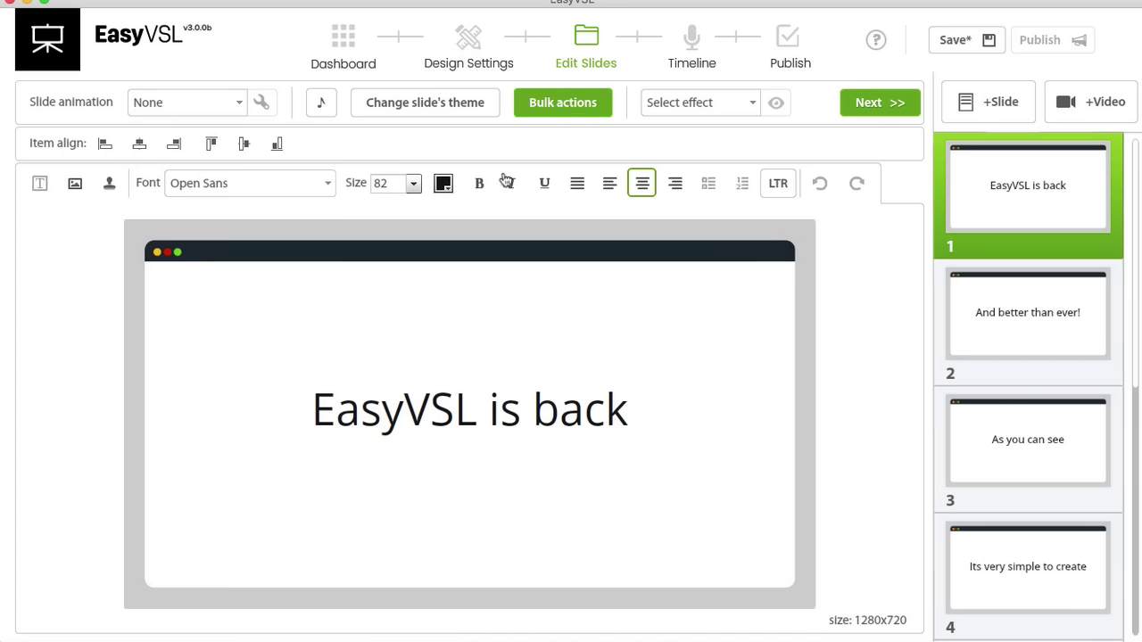
{"action": "left_click", "coordinate": [241, 104]}
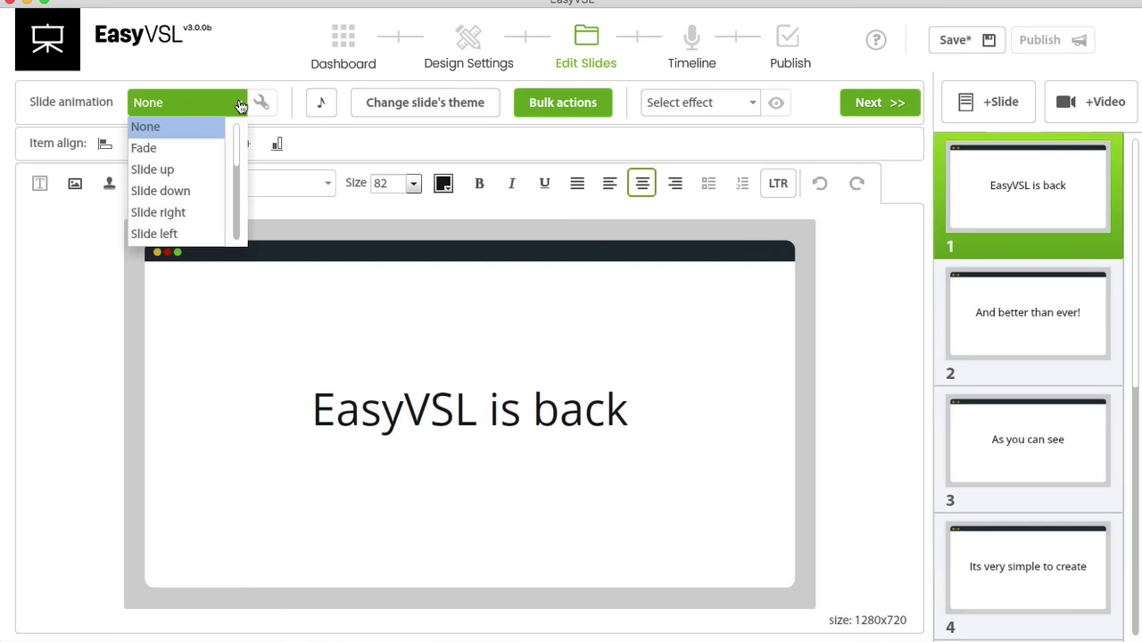
{"action": "left_click", "coordinate": [189, 213]}
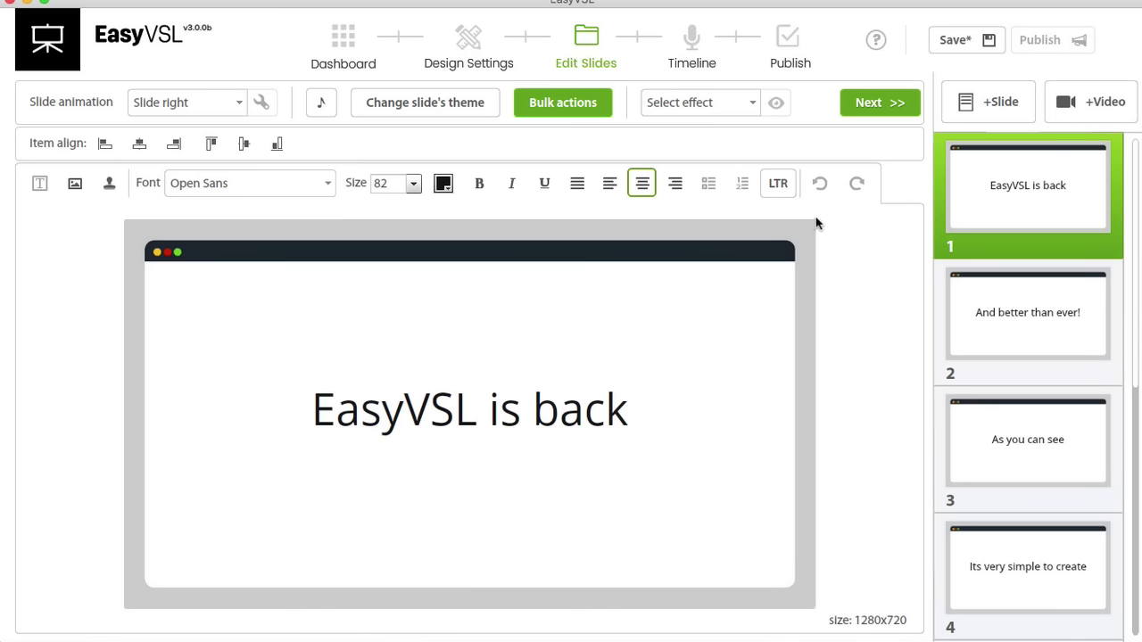
- Go to the timeline stage, record a voice-over with the C-Media USB audio input, and import the recording
{"action": "left_click", "coordinate": [877, 102]}
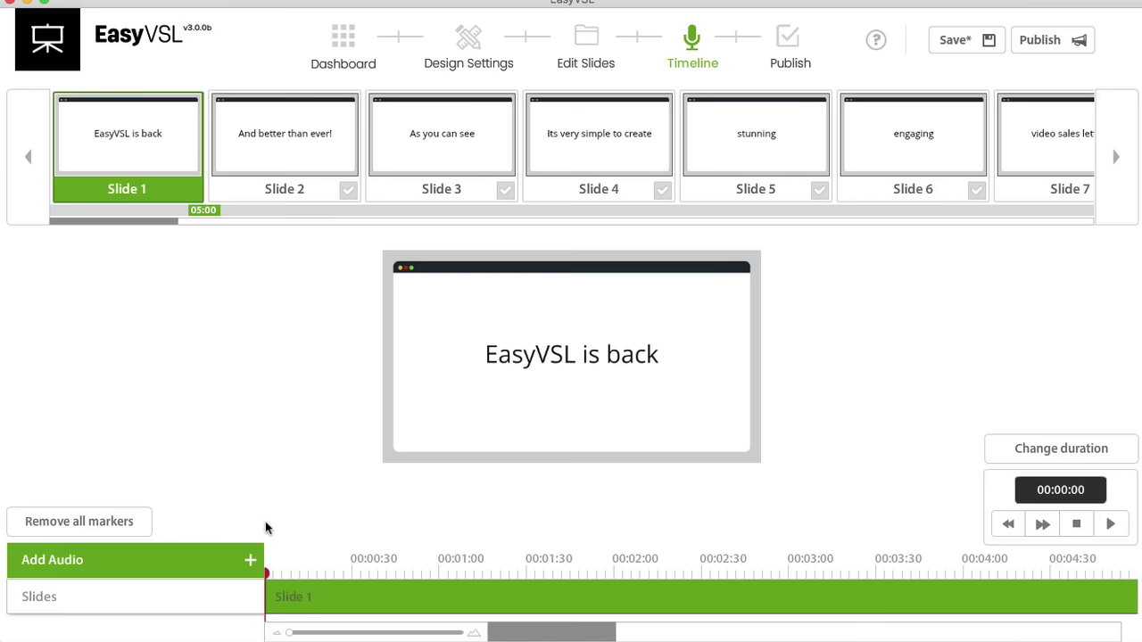
{"action": "left_click", "coordinate": [250, 561]}
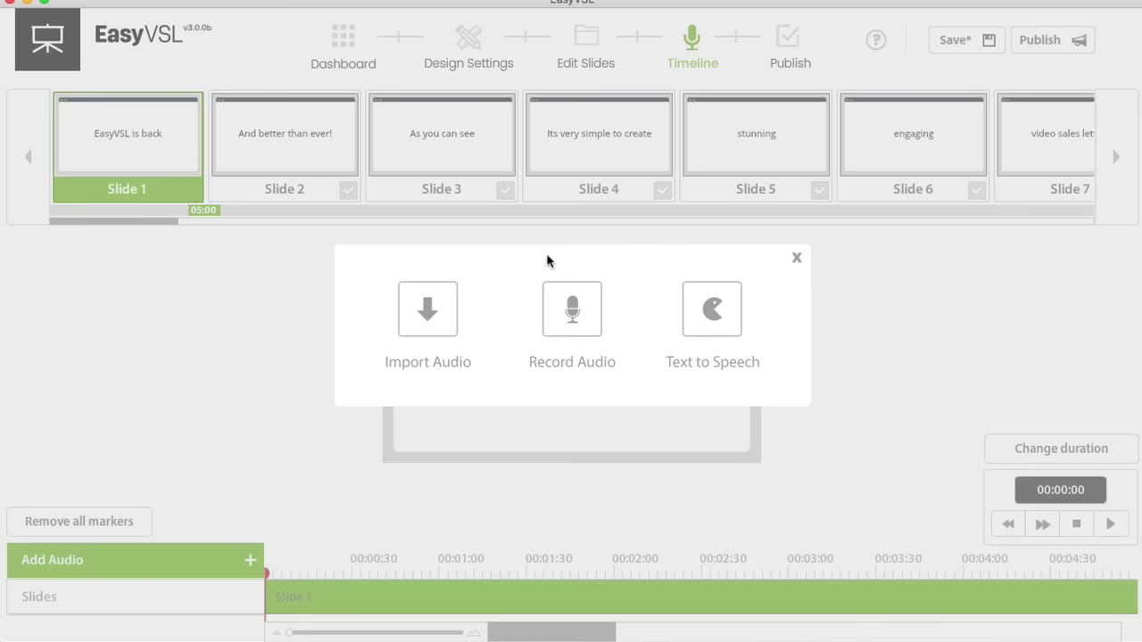
{"action": "left_click", "coordinate": [572, 312]}
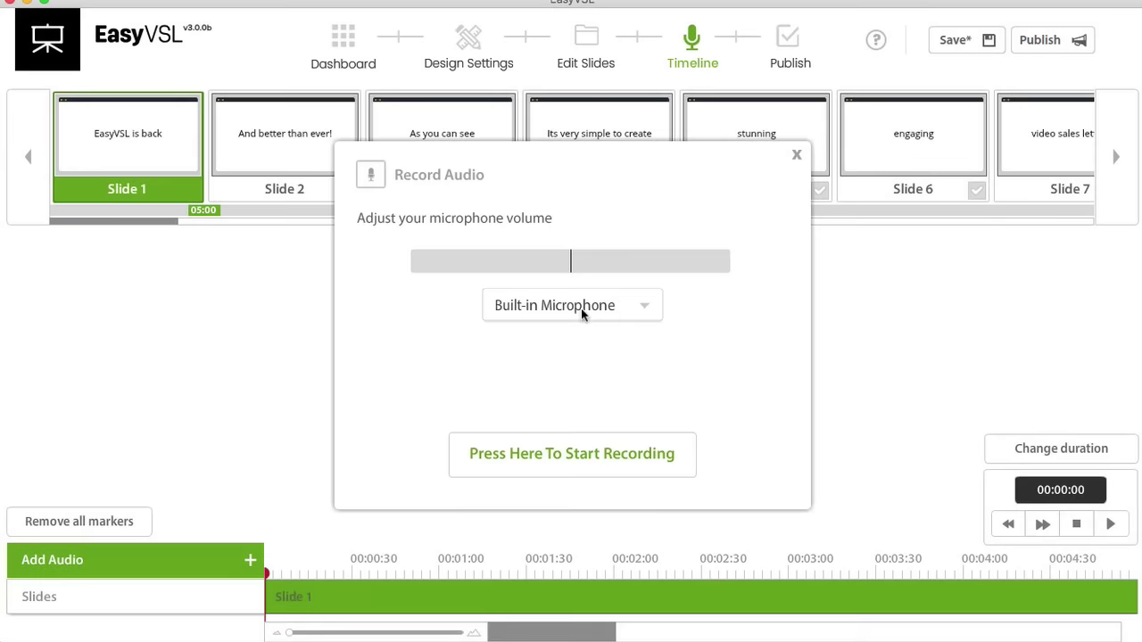
{"action": "left_click", "coordinate": [643, 310]}
{"action": "left_click", "coordinate": [613, 357]}
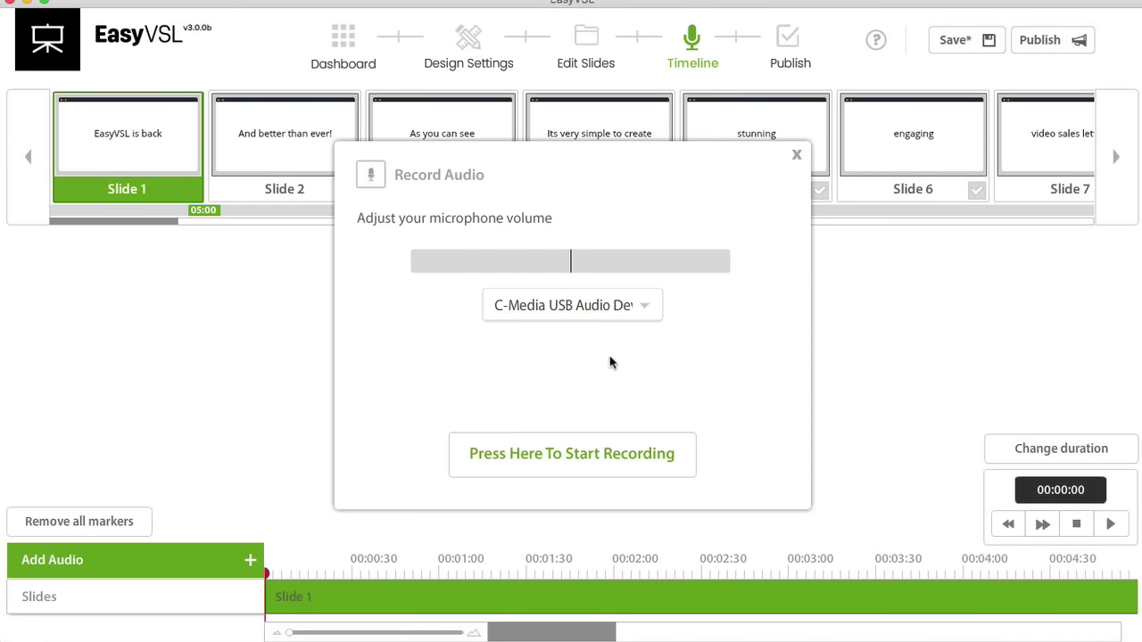
{"action": "left_click", "coordinate": [604, 455]}
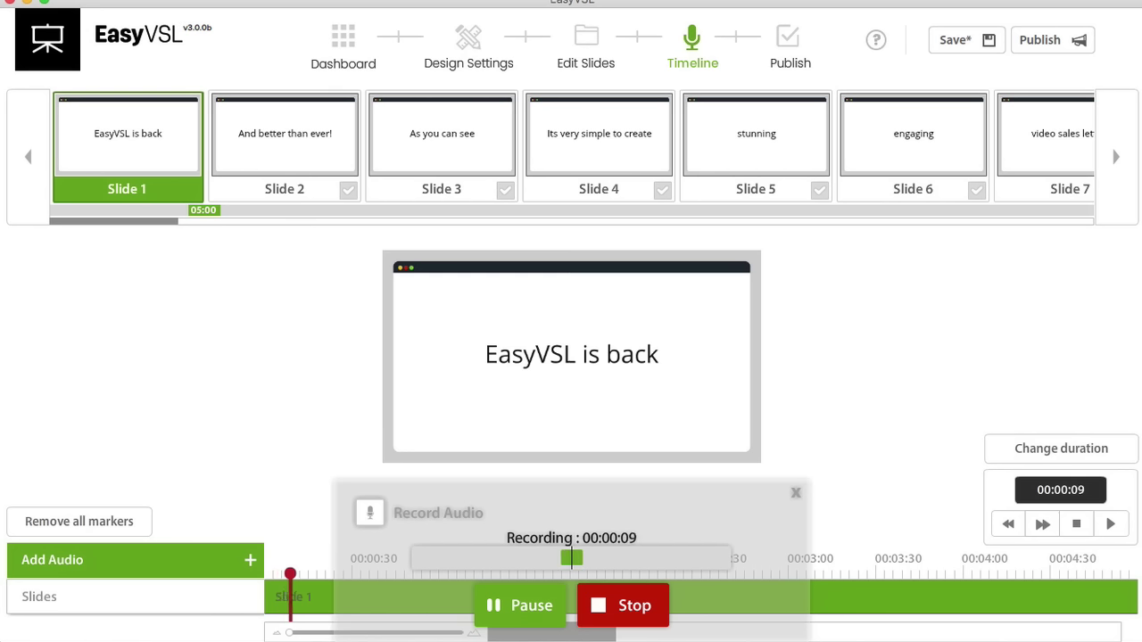
{"action": "left_click", "coordinate": [614, 611]}
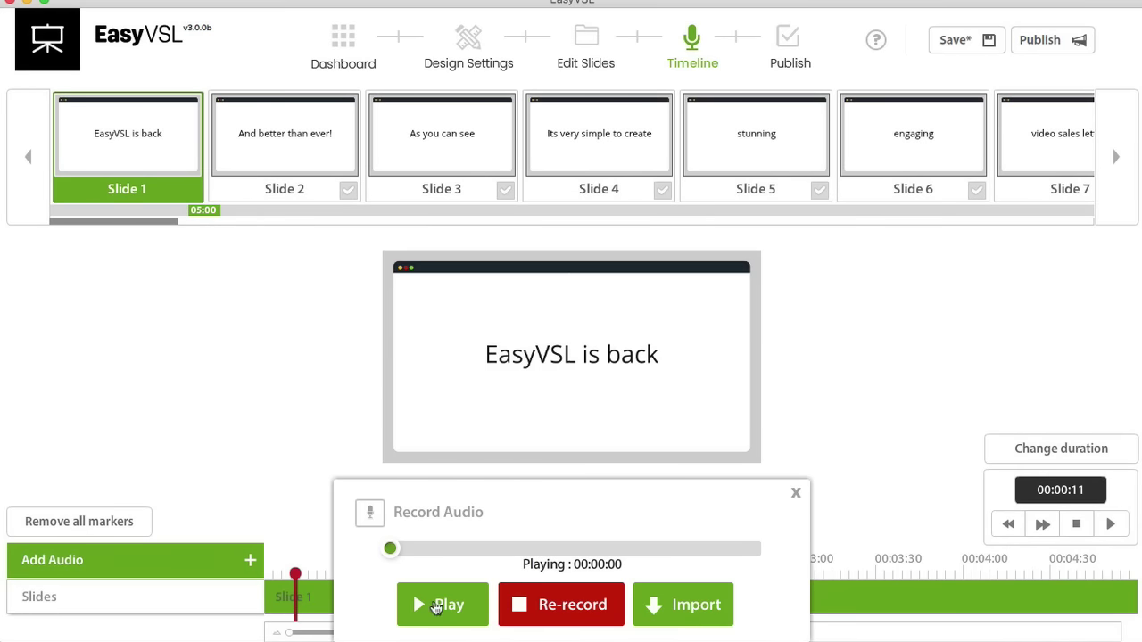
{"action": "left_click", "coordinate": [683, 606]}
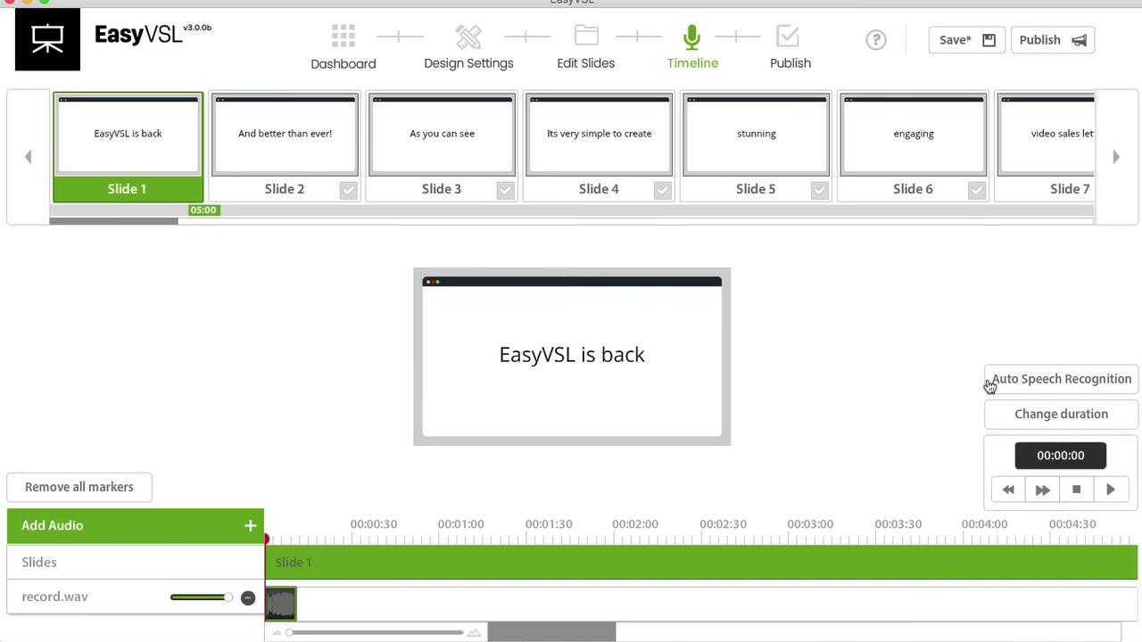
- Run Auto Speech Recognition on record.wav in US English, entering the API user and password
{"action": "left_click", "coordinate": [1066, 382]}
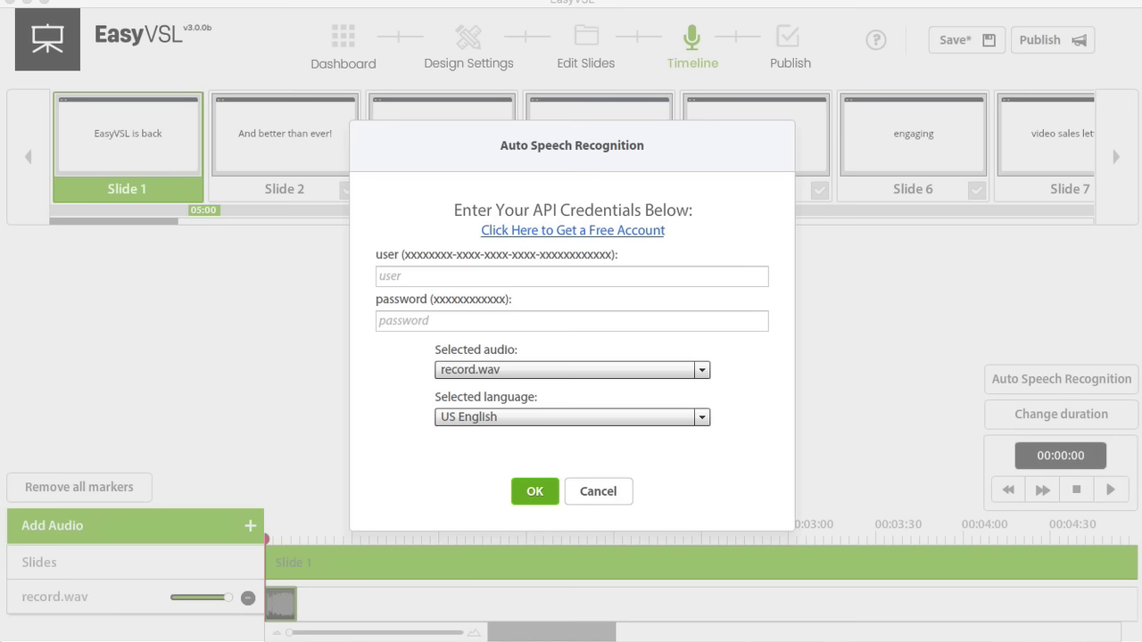
{"action": "left_click", "coordinate": [510, 321]}
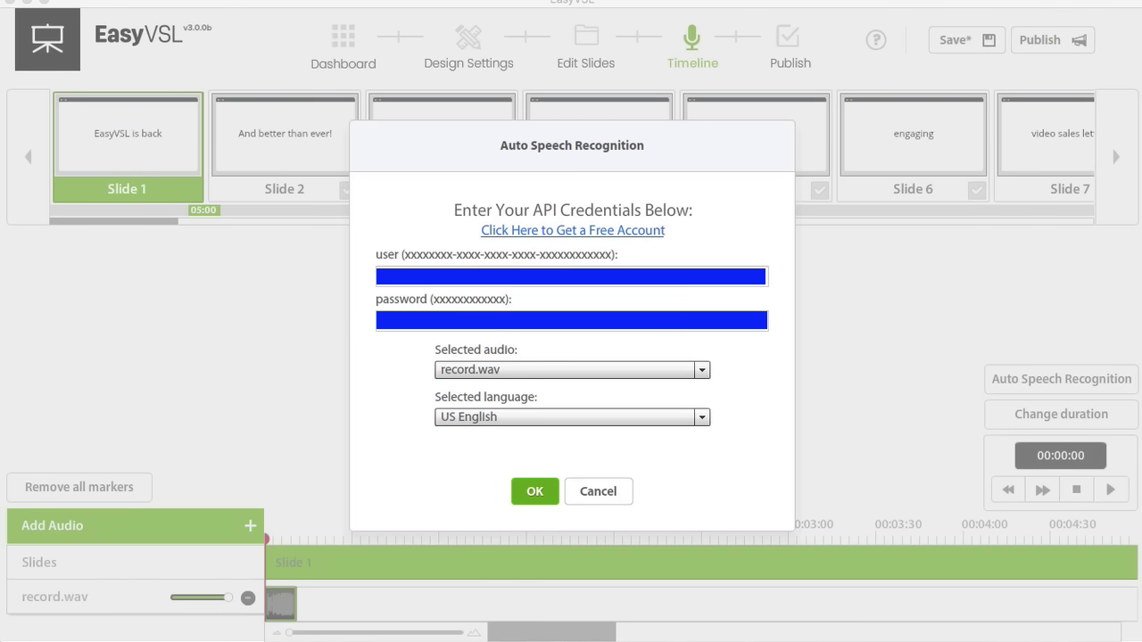
{"action": "left_click", "coordinate": [463, 278]}
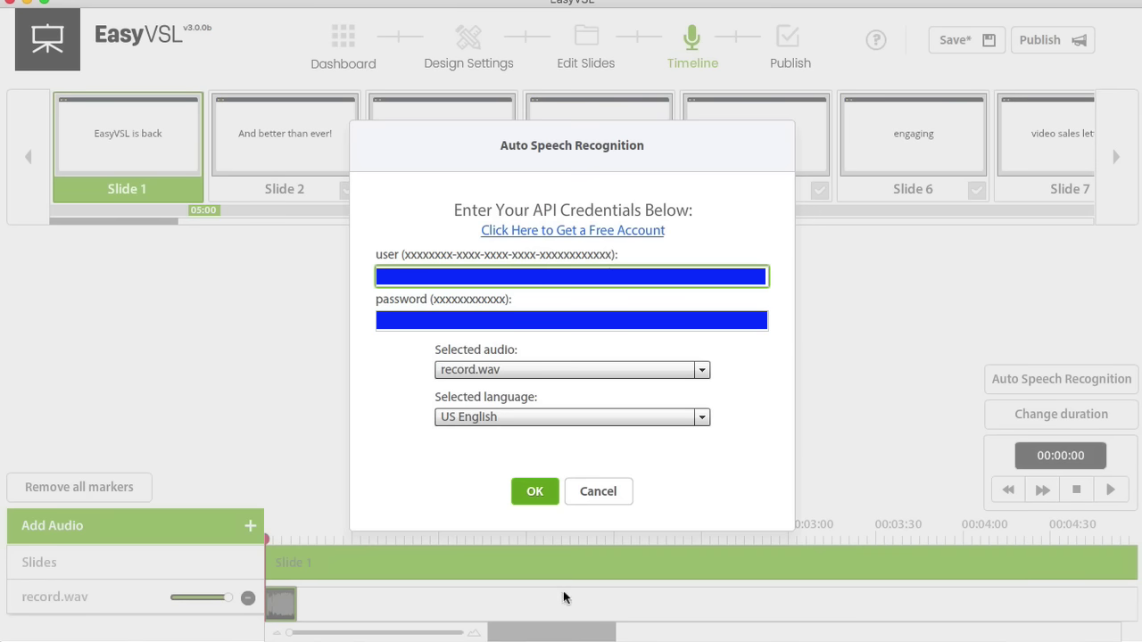
{"action": "left_click", "coordinate": [695, 371]}
{"action": "left_click", "coordinate": [562, 388]}
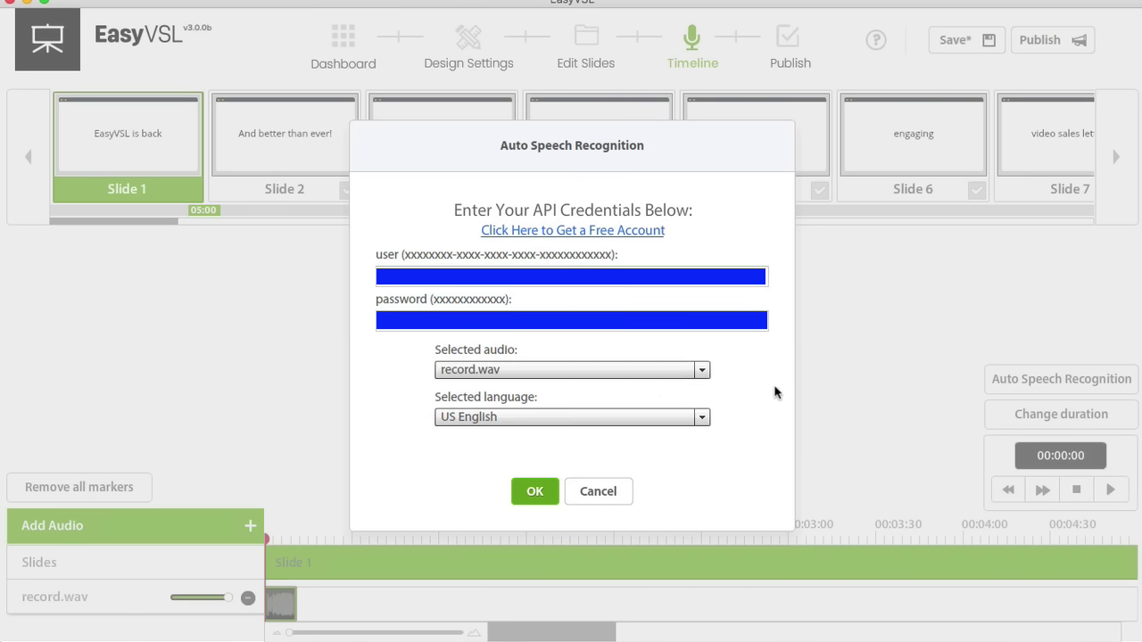
{"action": "left_click", "coordinate": [630, 420]}
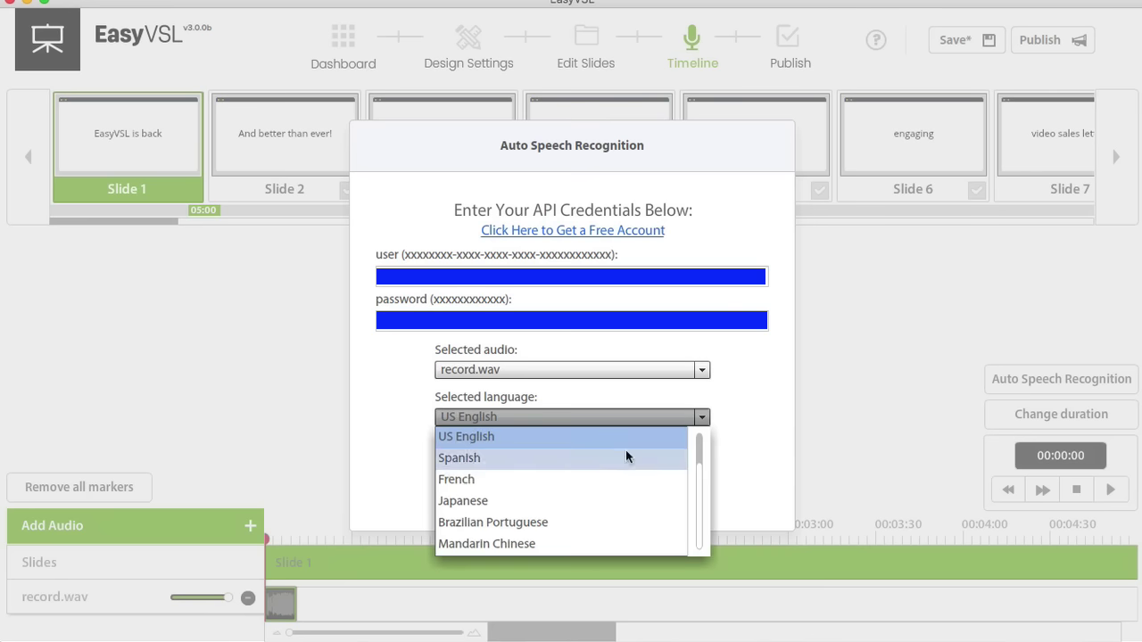
{"action": "left_click", "coordinate": [714, 402]}
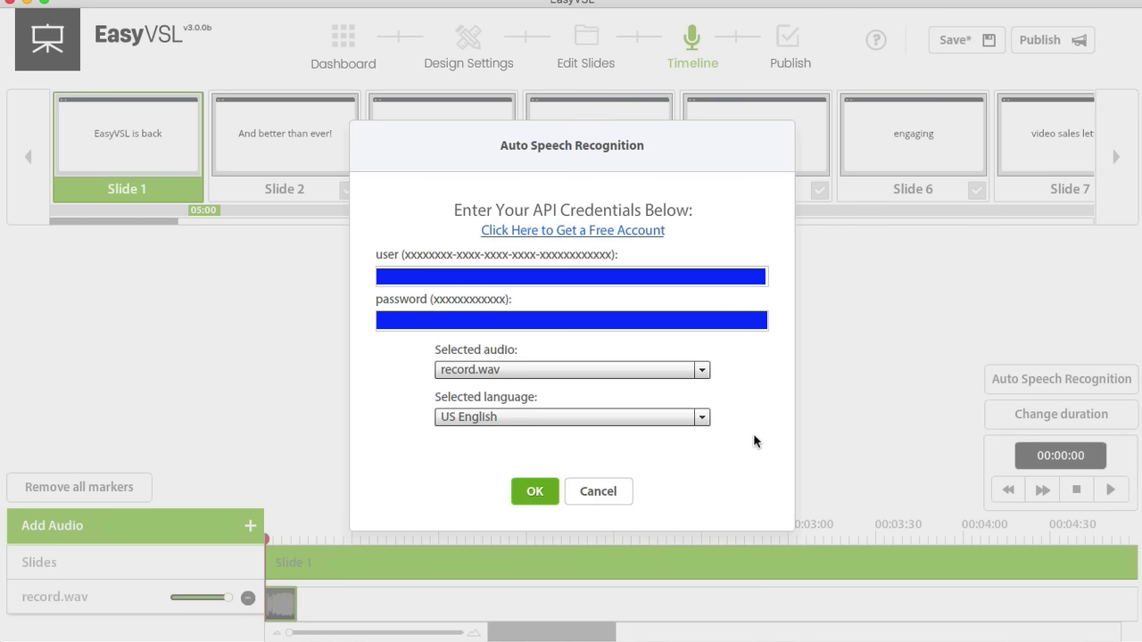
{"action": "left_click", "coordinate": [537, 491]}
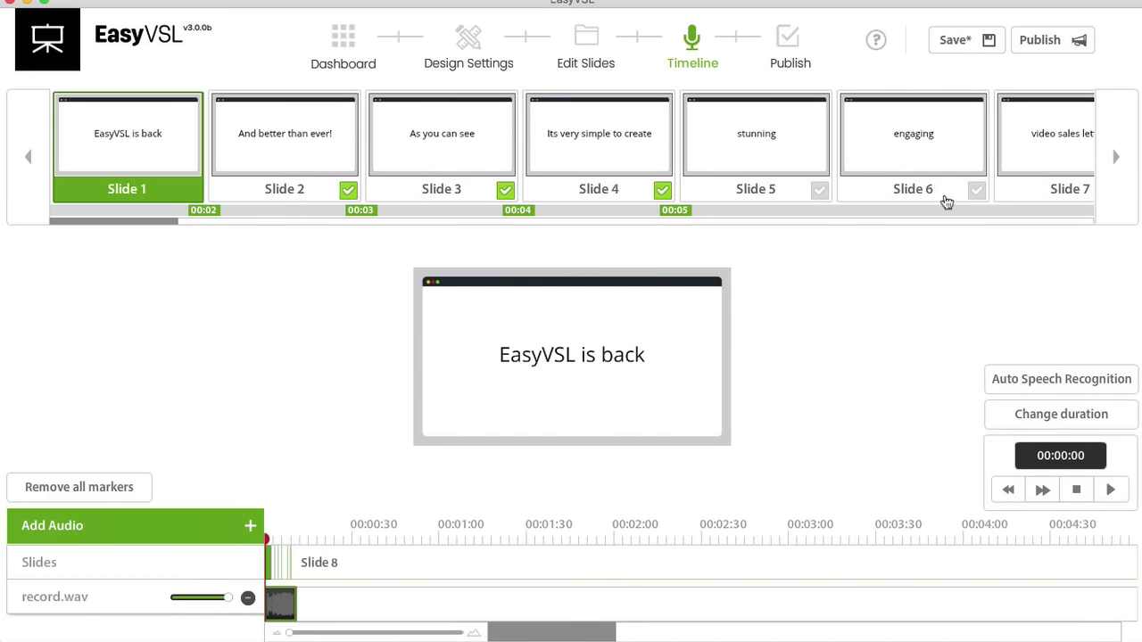
- Play the slides with the recorded audio to check their sync, and save the project
{"action": "left_click_drag", "start_coordinate": [291, 633], "coordinate": [448, 635]}
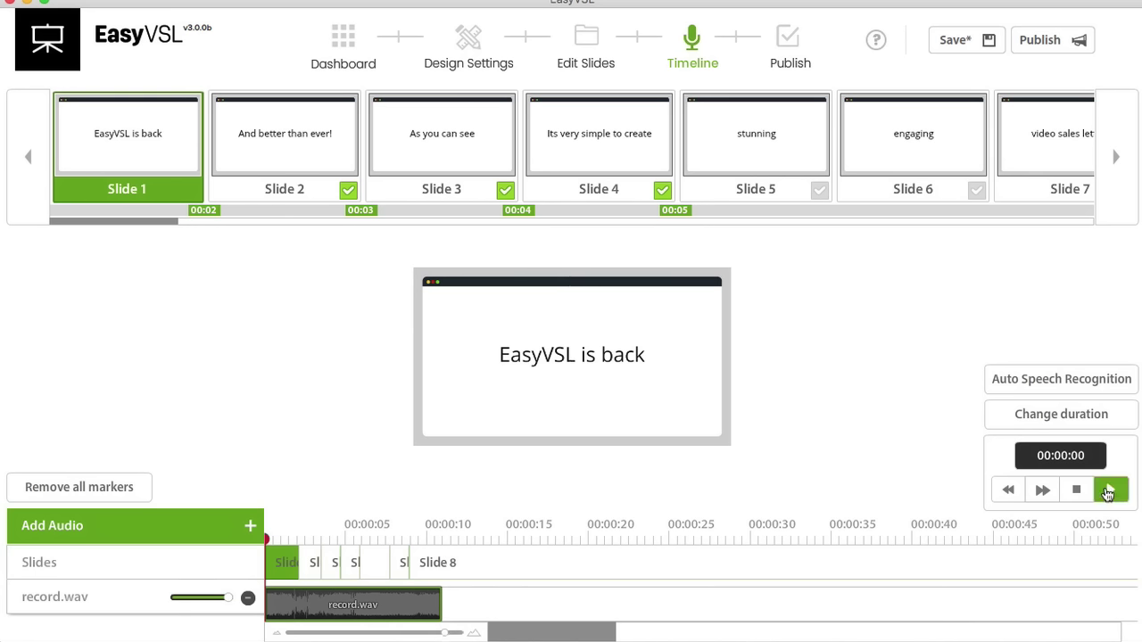
{"action": "left_click", "coordinate": [1109, 493]}
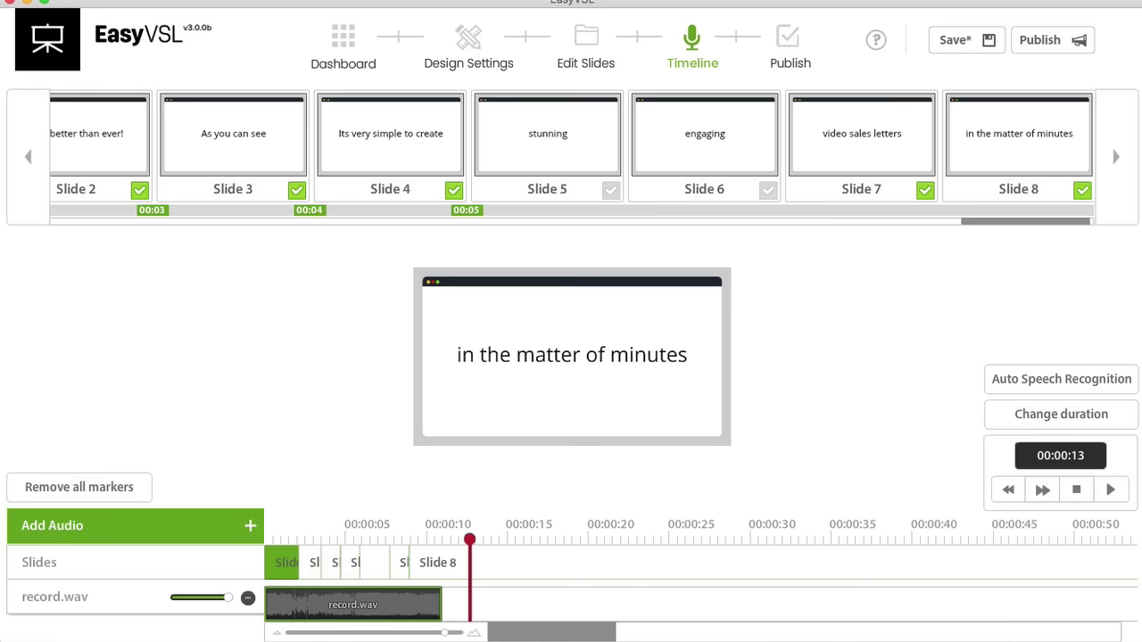
{"action": "key", "text": "super+s"}
- Review the quality and metadata options in the publish settings, and leave without publishing
{"action": "left_click", "coordinate": [1039, 39]}
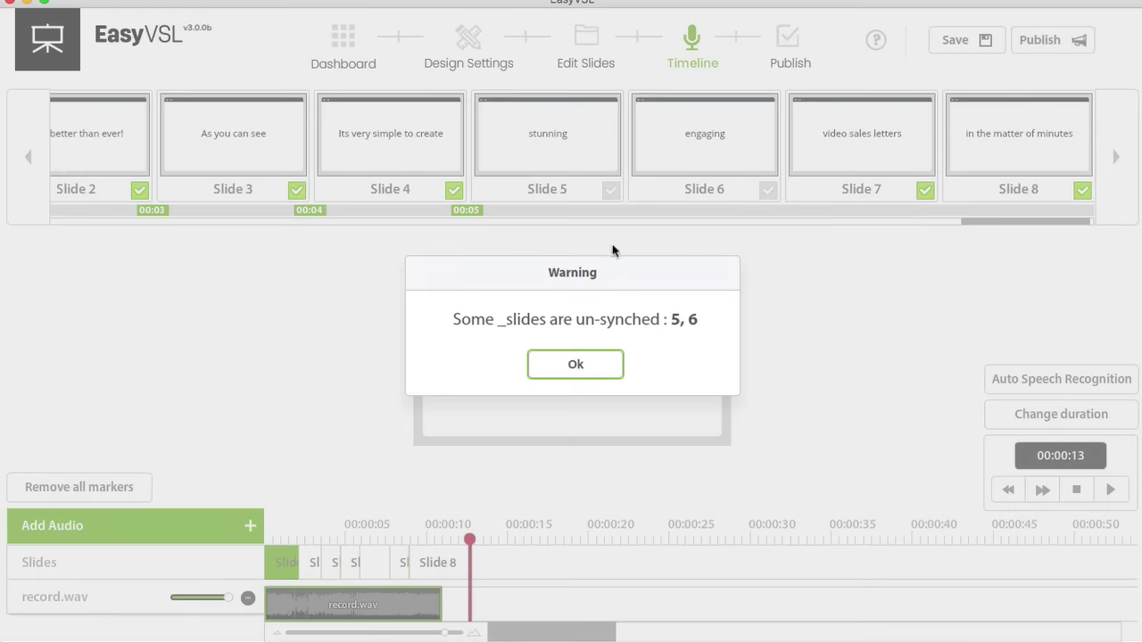
{"action": "left_click", "coordinate": [589, 364]}
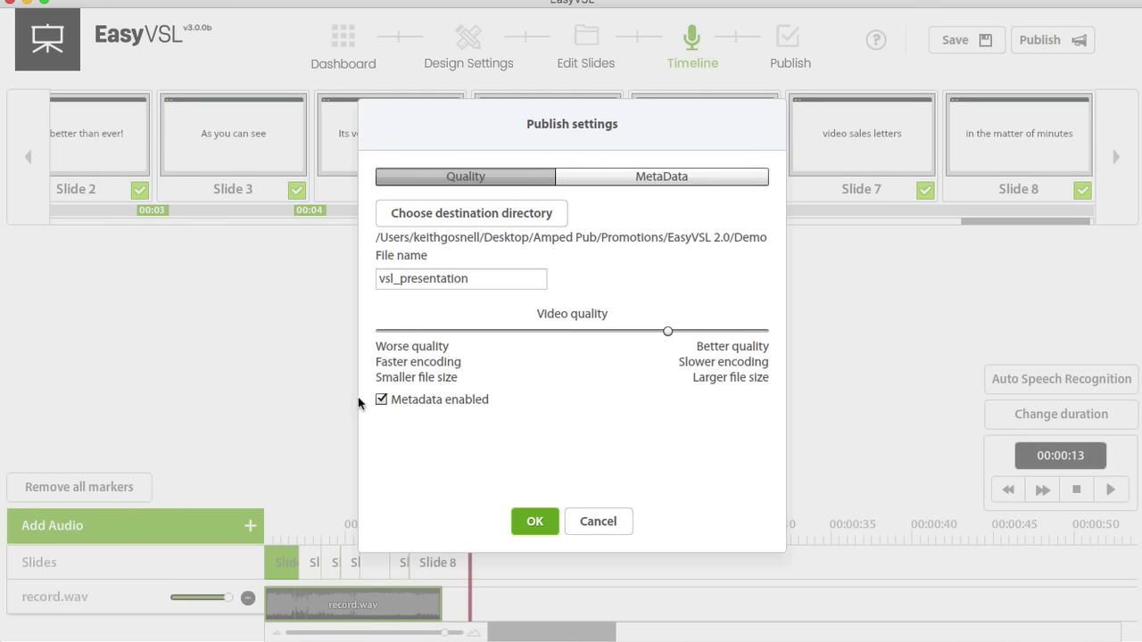
{"action": "left_click", "coordinate": [649, 176]}
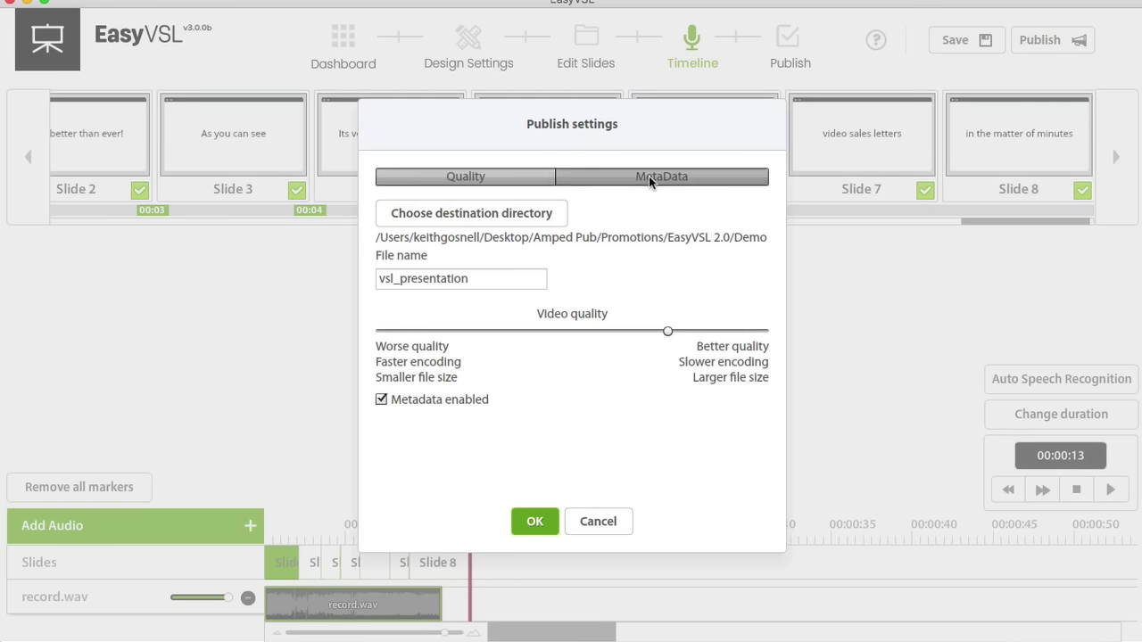
{"action": "left_click", "coordinate": [471, 179]}
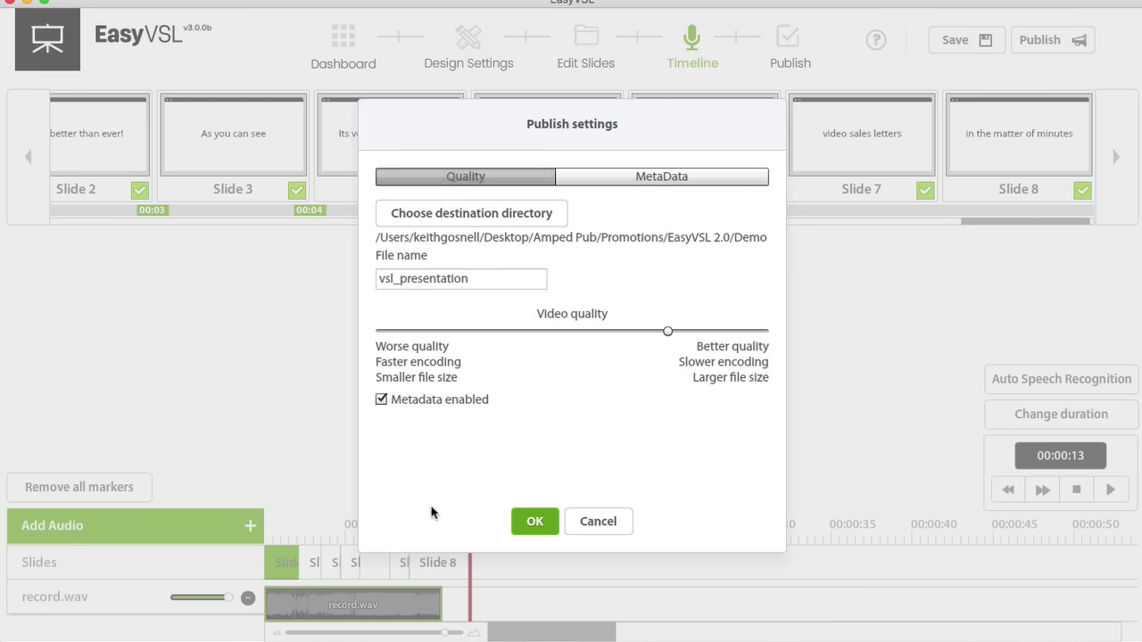
{"action": "left_click", "coordinate": [598, 522]}
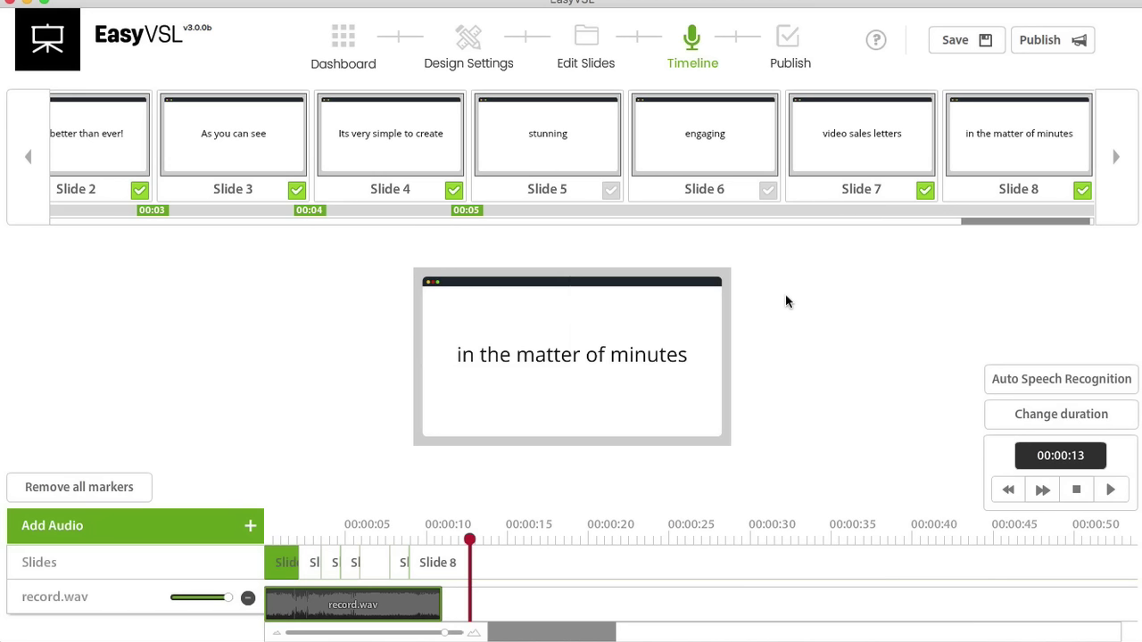
- Return to the dashboard and create a new Kinetic Style VSL from scratch titled "Kenetic"
{"action": "left_click", "coordinate": [342, 52]}
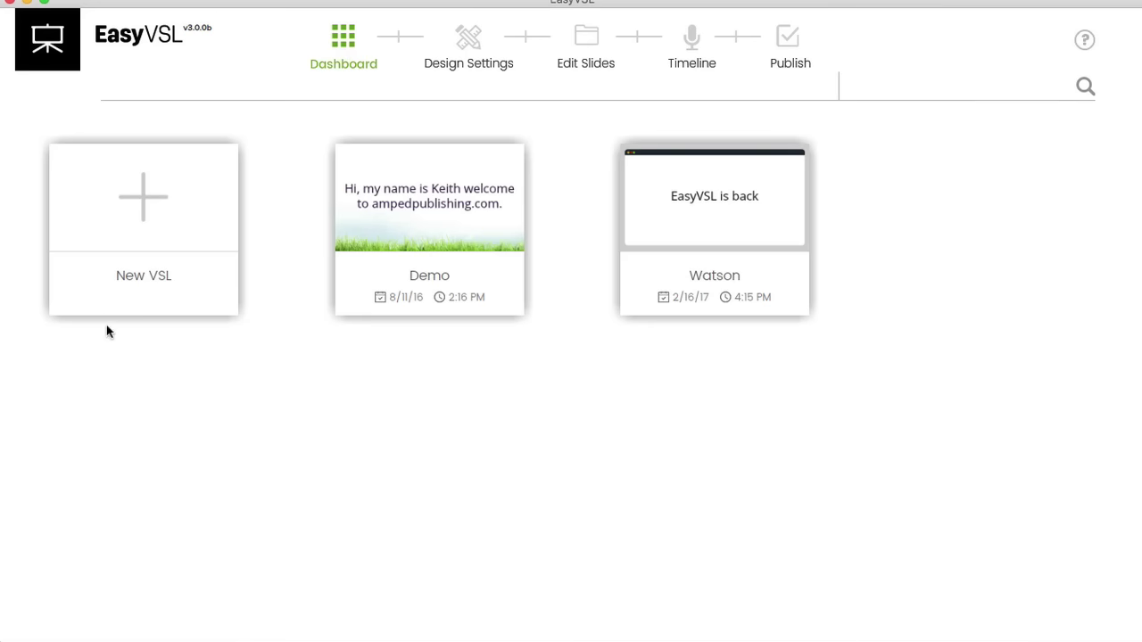
{"action": "left_click", "coordinate": [158, 276]}
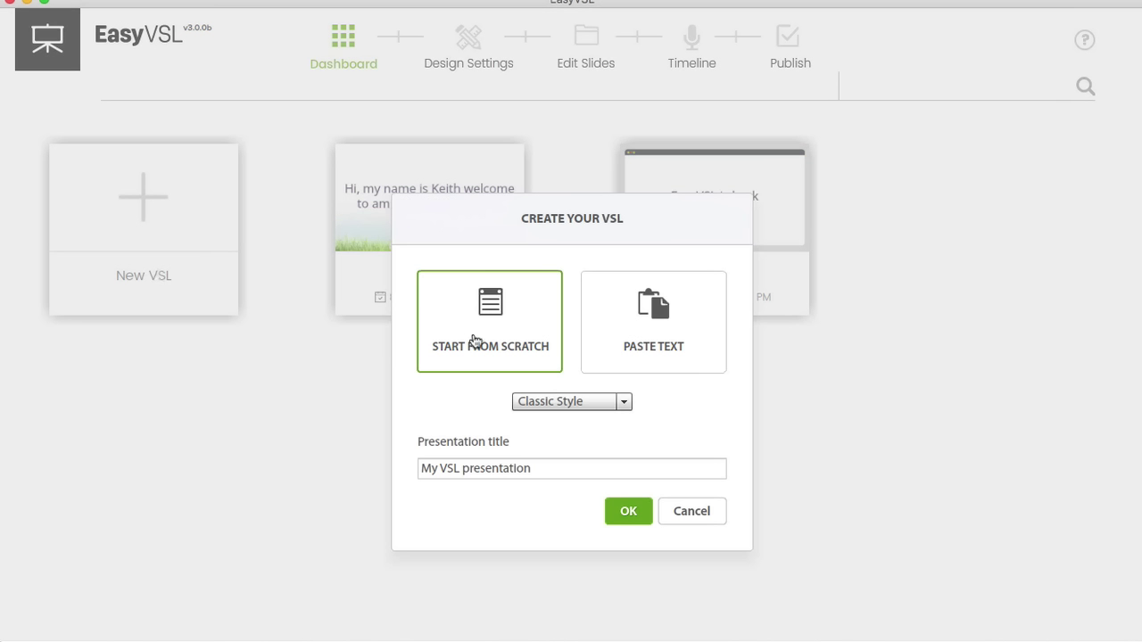
{"action": "left_click", "coordinate": [590, 400]}
{"action": "left_click", "coordinate": [573, 444]}
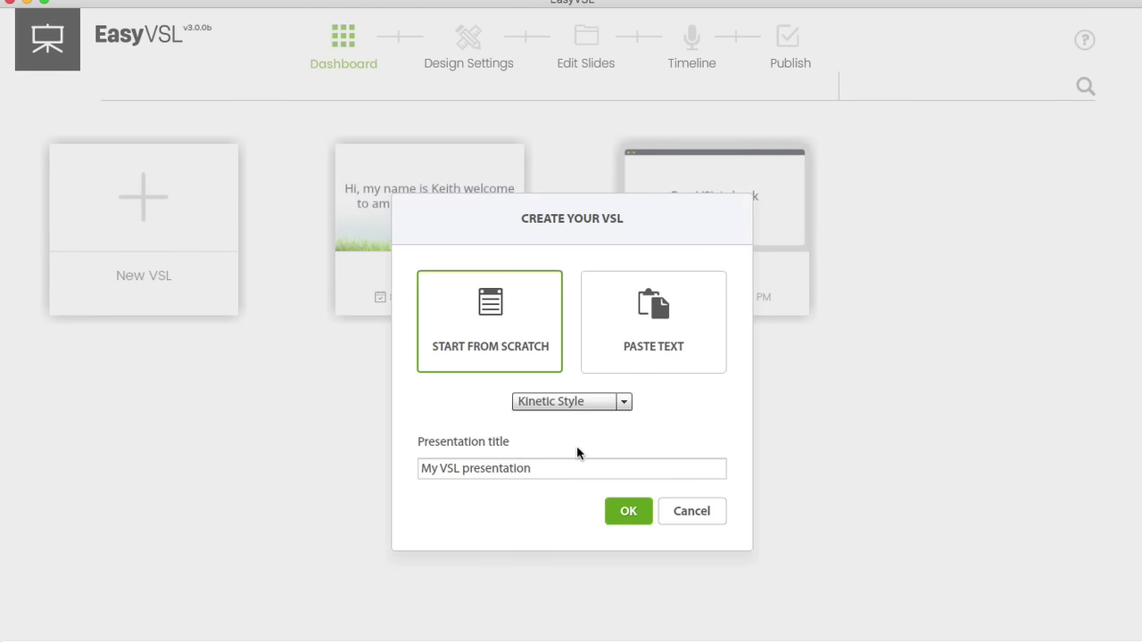
{"action": "left_click_drag", "start_coordinate": [535, 471], "coordinate": [275, 472]}
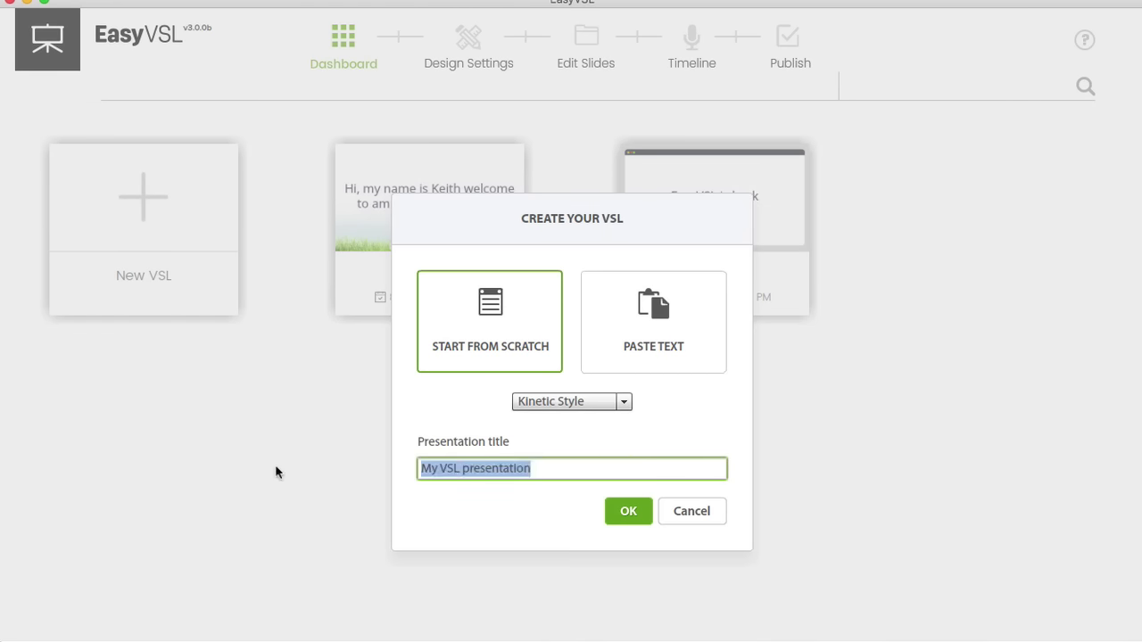
{"action": "type", "text": "Kenetic"}
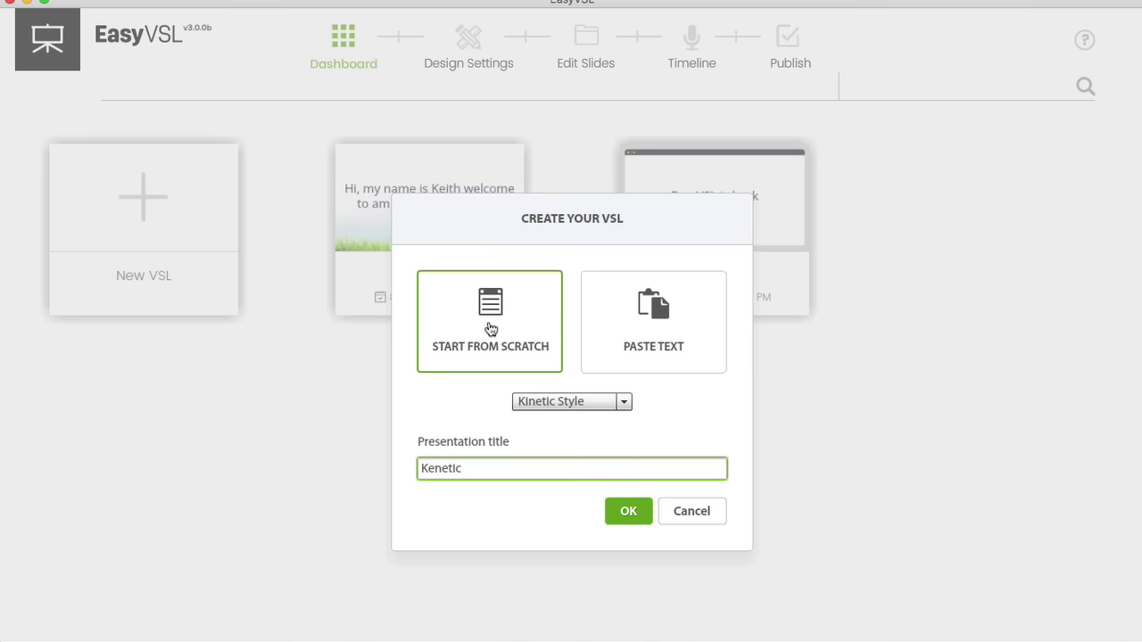
{"action": "left_click", "coordinate": [625, 515]}
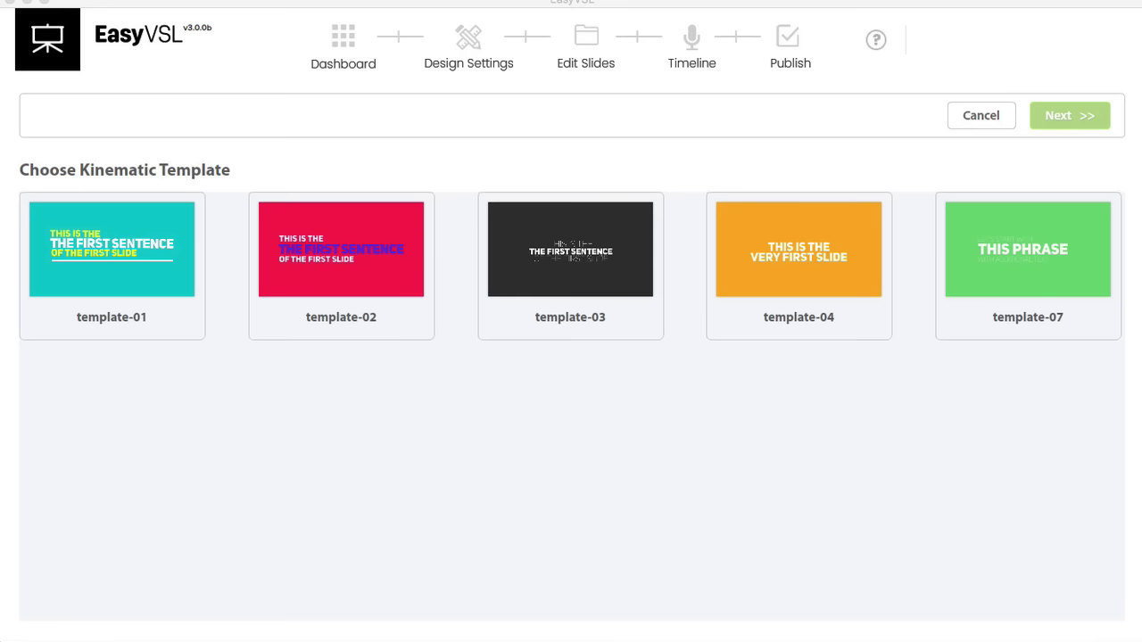
- Preview the kinematic templates, choose template-01, and continue to slide editing
{"action": "mouse_move", "coordinate": [133, 247]}
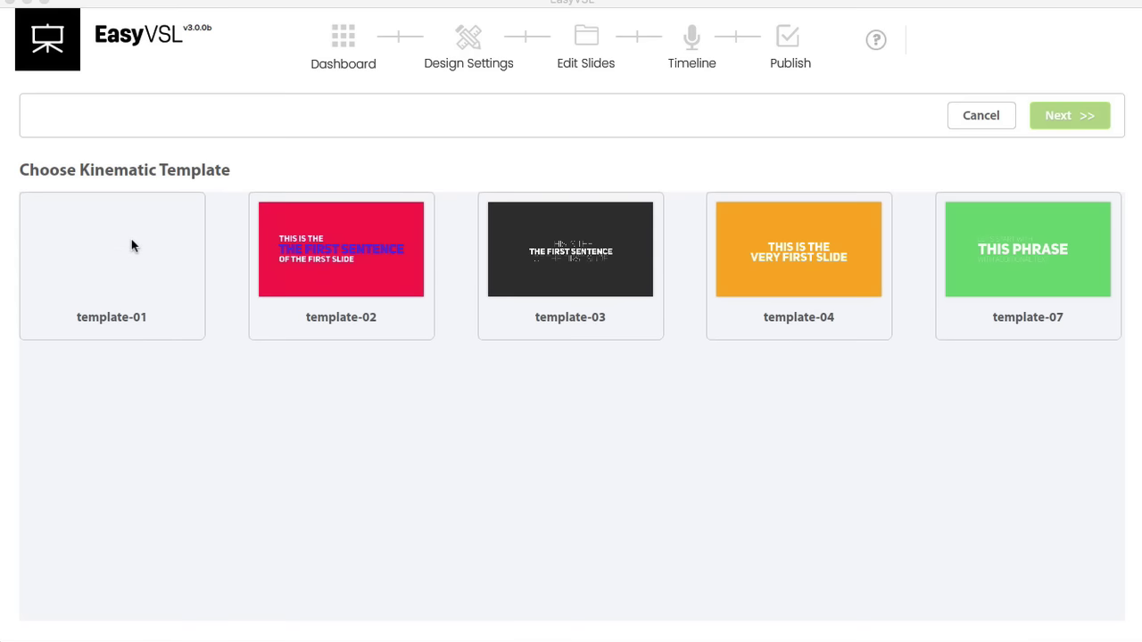
{"action": "mouse_move", "coordinate": [355, 279]}
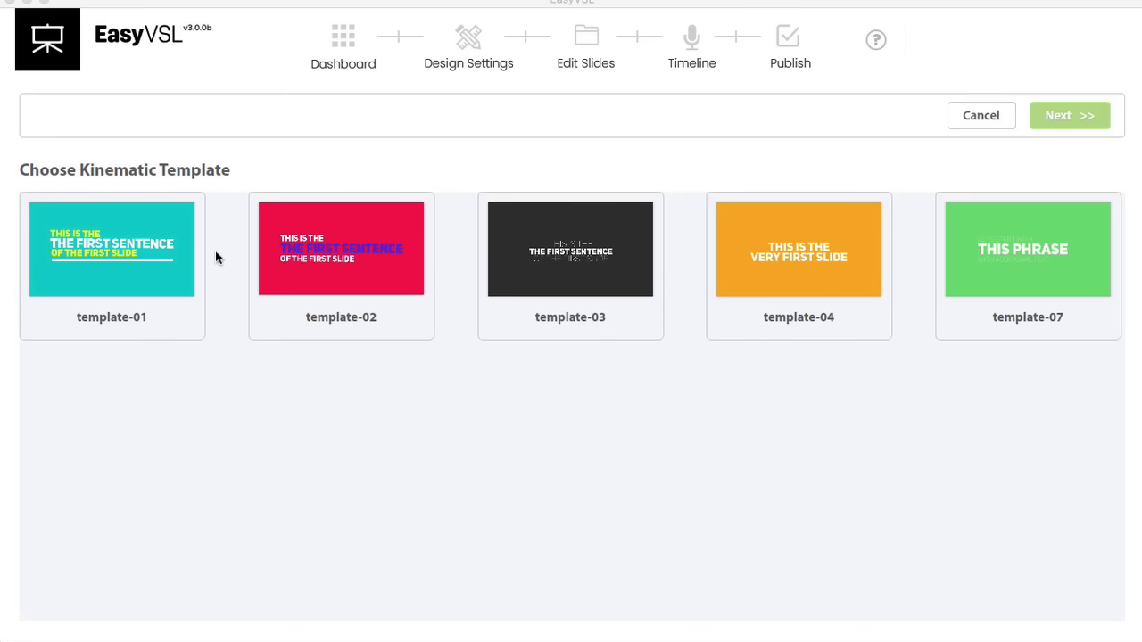
{"action": "left_click", "coordinate": [146, 248]}
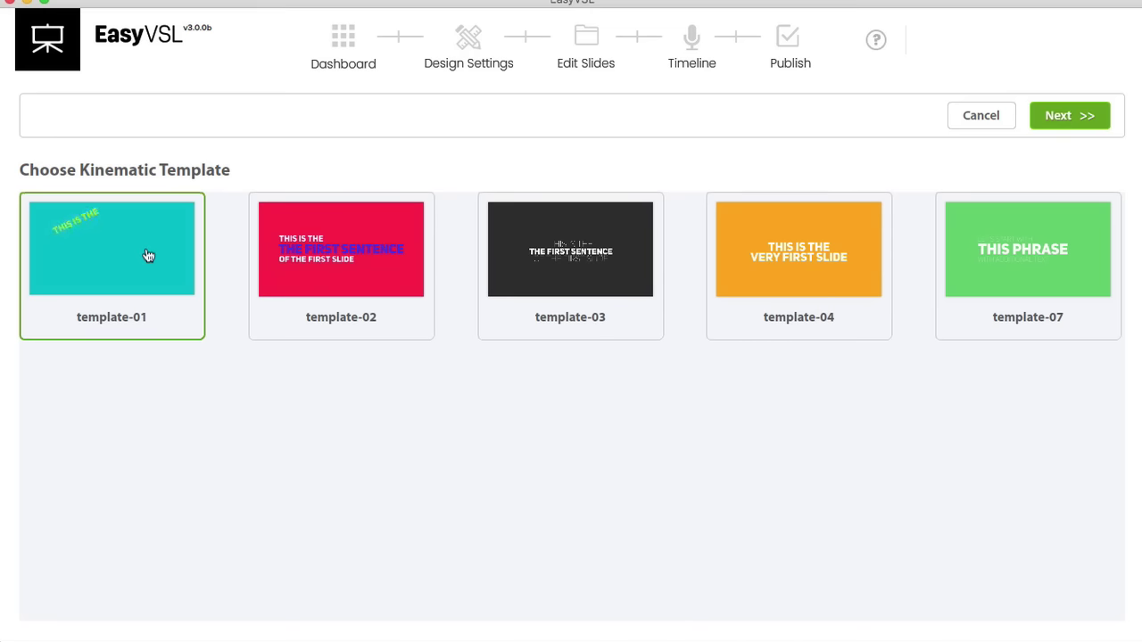
{"action": "left_click", "coordinate": [1082, 119]}
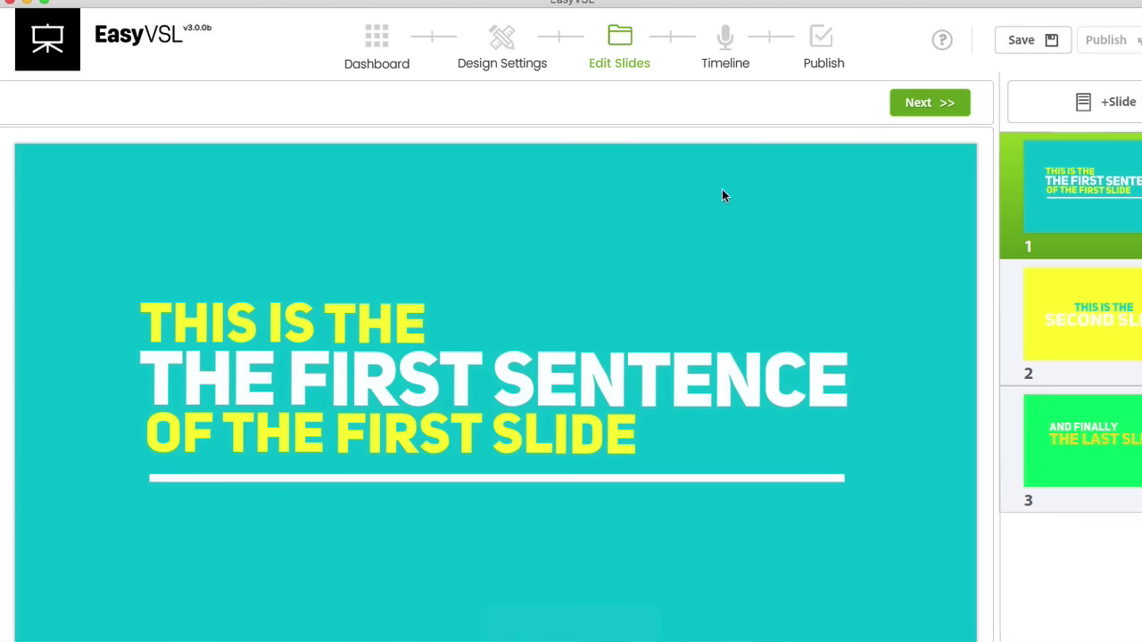
- Look through slides 2 and 3 of the kinetic template and return to slide 1
{"action": "left_click", "coordinate": [1017, 321]}
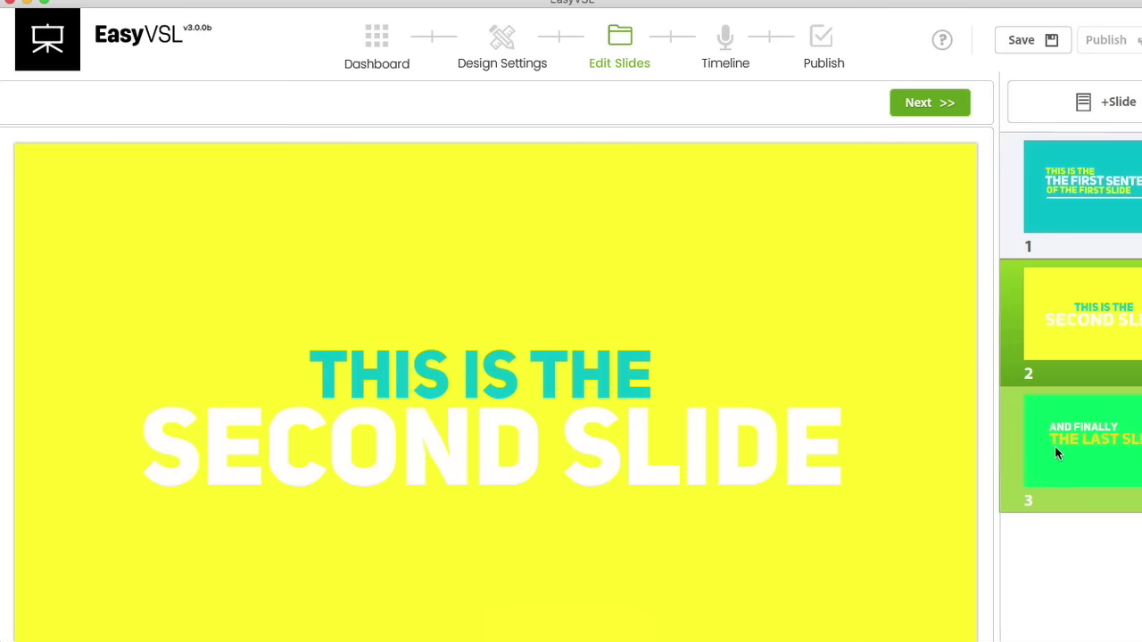
{"action": "left_click", "coordinate": [1055, 446]}
{"action": "left_click", "coordinate": [1081, 198]}
{"action": "left_click", "coordinate": [1070, 324]}
{"action": "left_click", "coordinate": [1068, 417]}
{"action": "left_click", "coordinate": [1069, 232]}
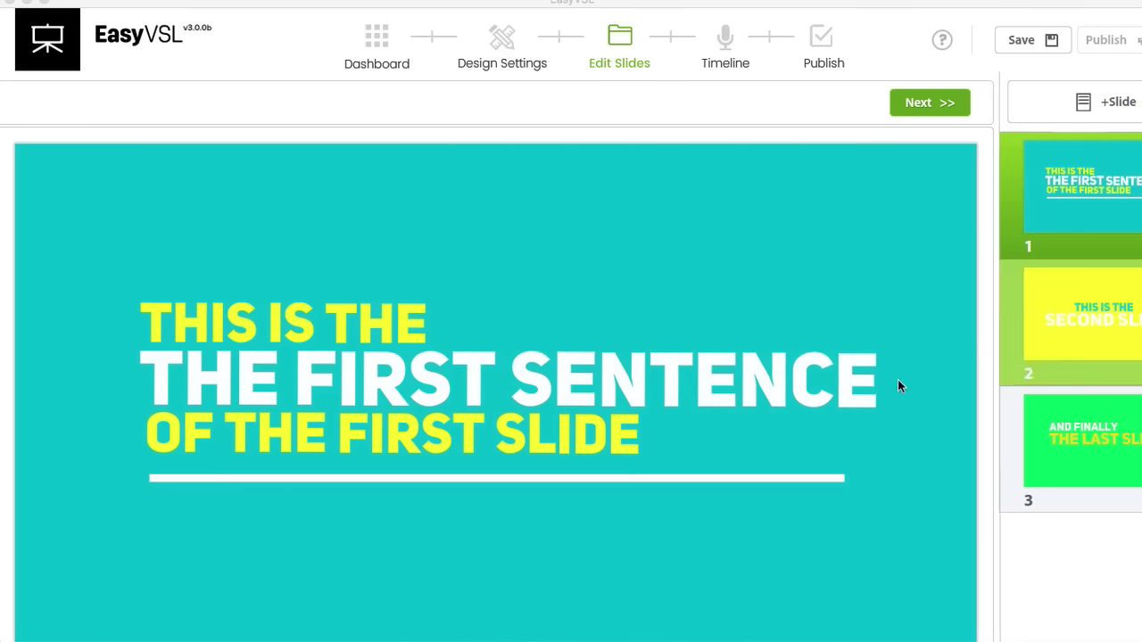
- Replace the first text line on slide 1 with "ITS BACK"
{"action": "triple_click", "coordinate": [637, 437]}
{"action": "left_click_drag", "start_coordinate": [647, 436], "coordinate": [143, 308]}
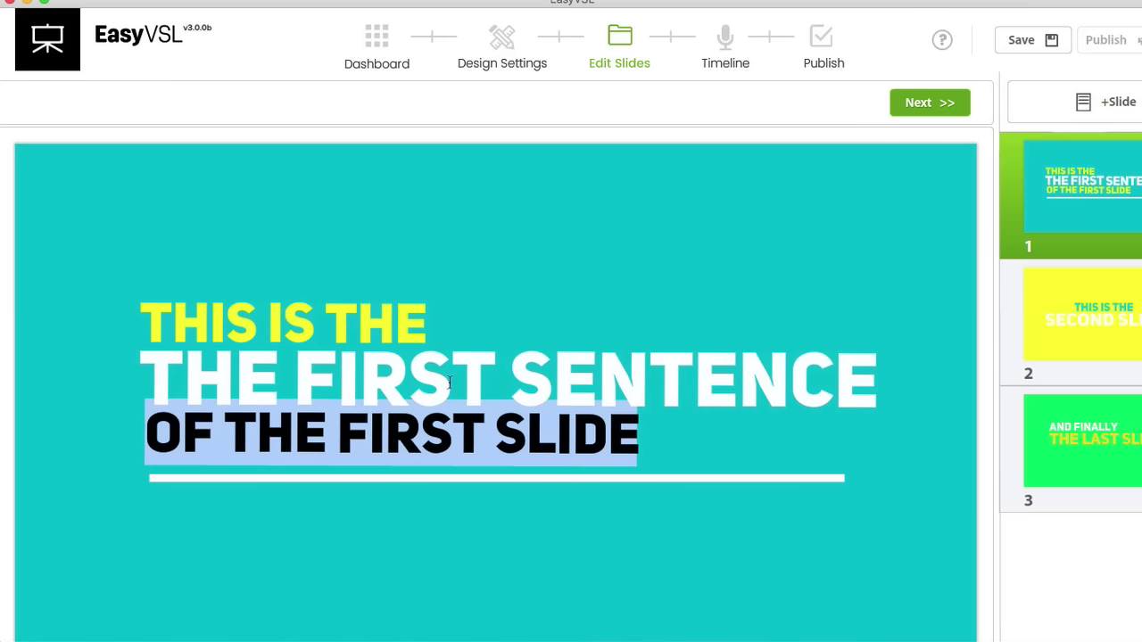
{"action": "triple_click", "coordinate": [424, 319]}
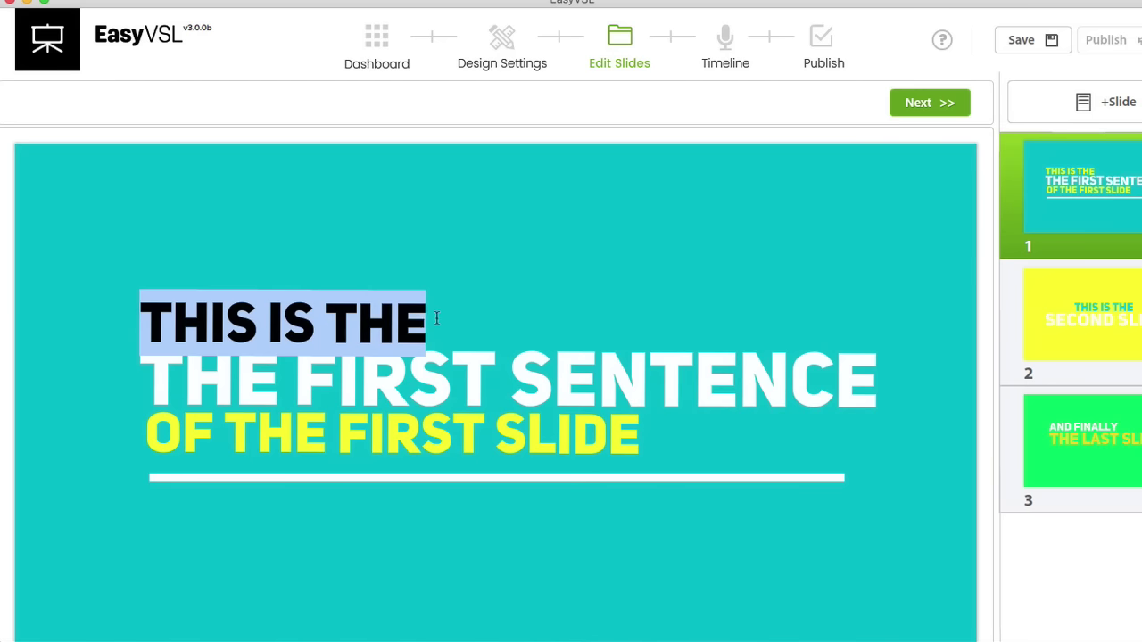
{"action": "type", "text": "ITS BACK"}
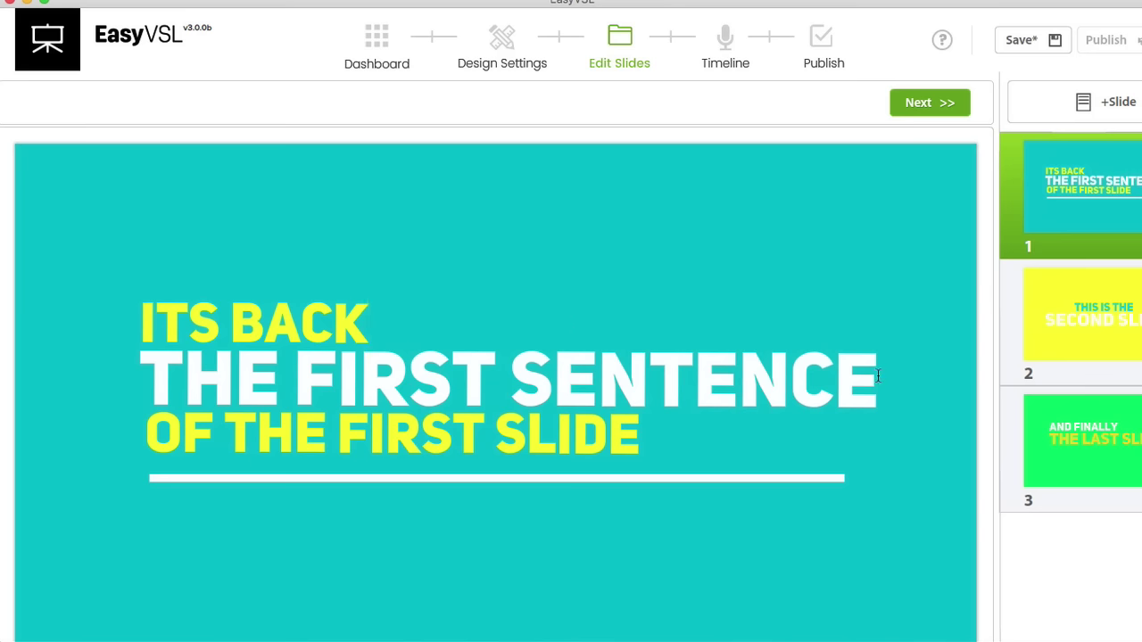
- Replace "ITS" in slide 1's first line so that the line reads "EASYVSL IS BACK"
{"action": "left_click_drag", "start_coordinate": [220, 317], "coordinate": [114, 314]}
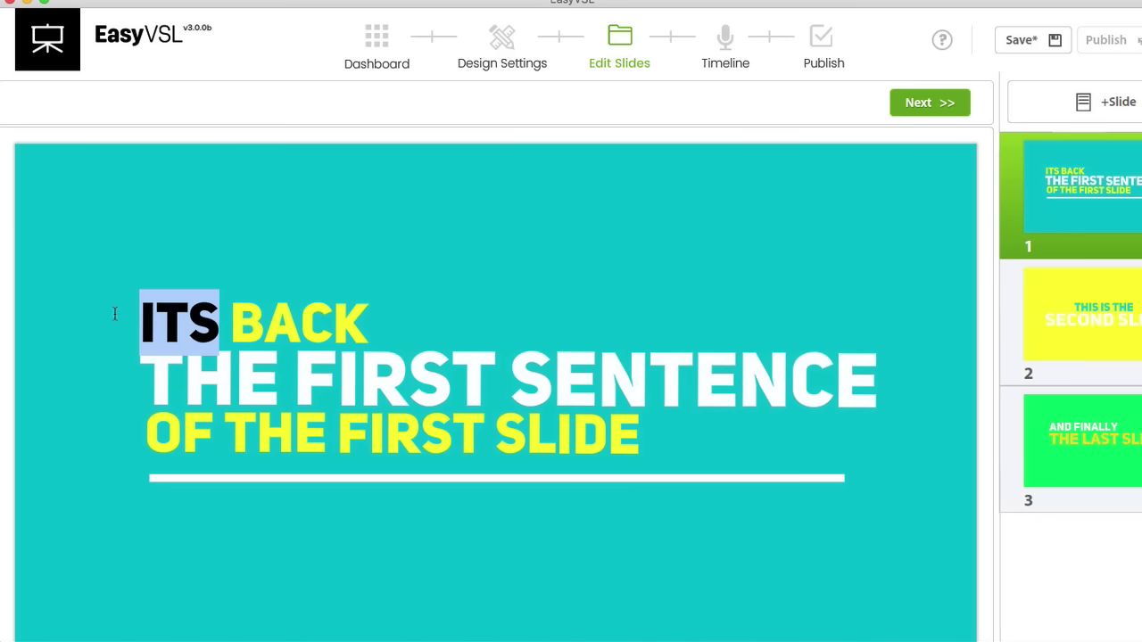
{"action": "type", "text": "ESV"}
{"action": "key", "text": "BackSpace"}
{"action": "key", "text": "BackSpace"}
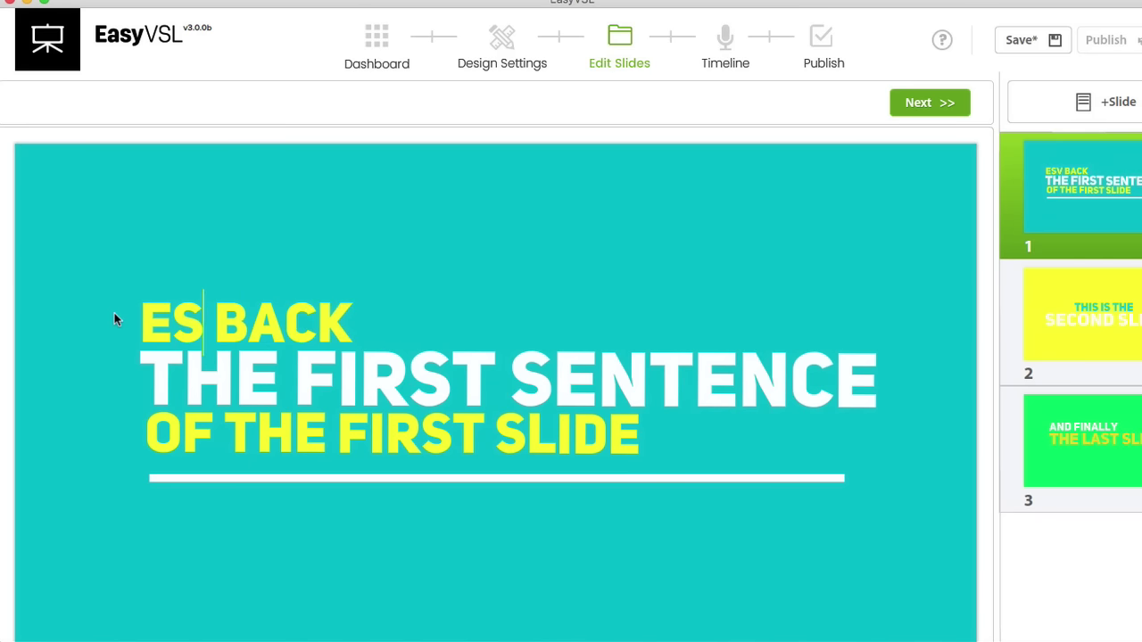
{"action": "type", "text": "VSL"}
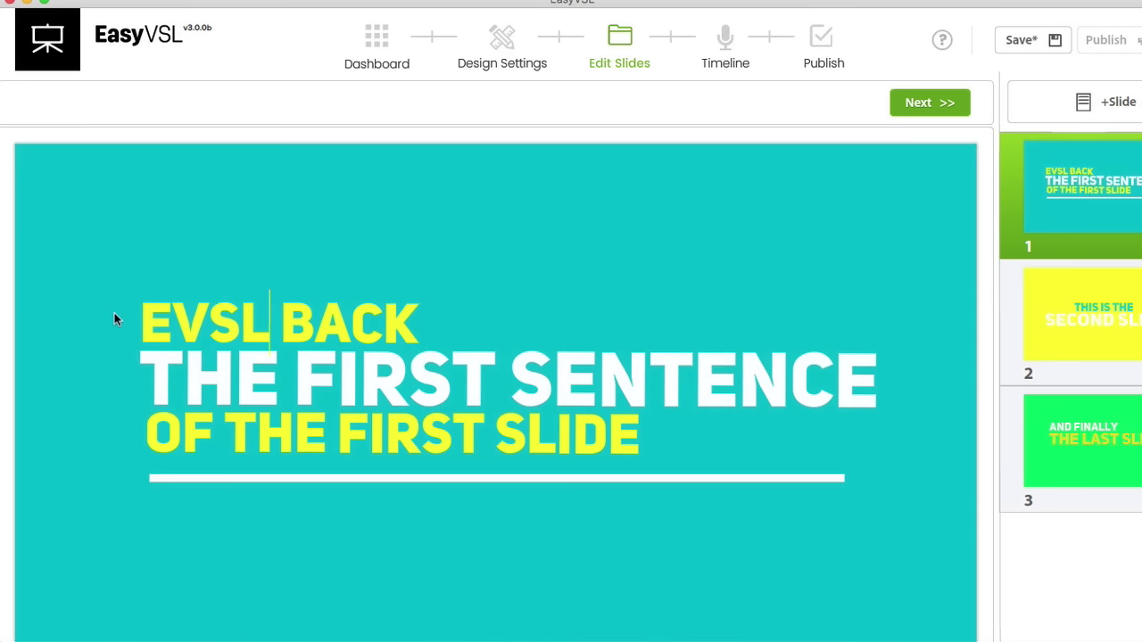
{"action": "key", "text": "BackSpace"}
{"action": "key", "text": "BackSpace"}
{"action": "key", "text": "BackSpace"}
{"action": "type", "text": "ASYVSL"}
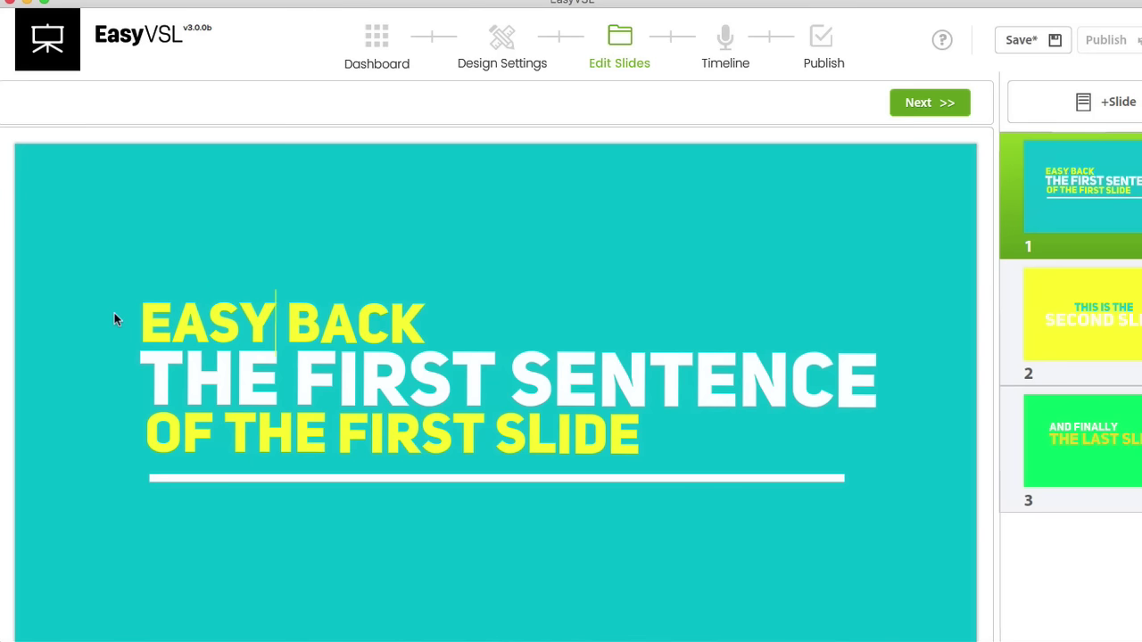
{"action": "type", "text": " IS"}
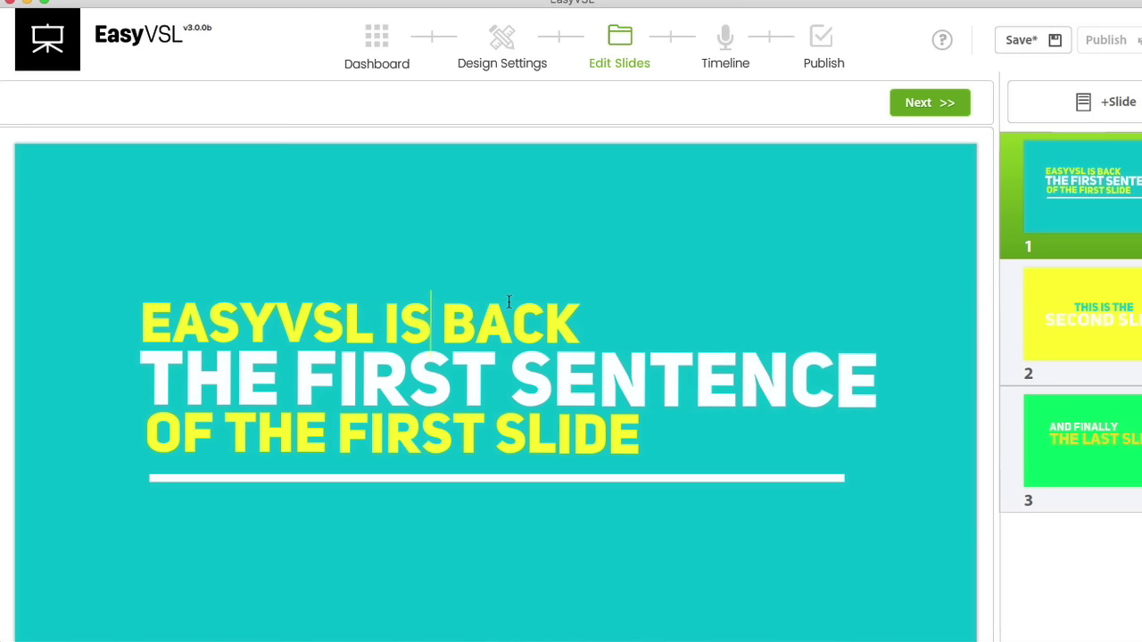
- Replace the large white middle line on slide 1 with "AND BETTER THAN"
{"action": "left_click_drag", "start_coordinate": [871, 382], "coordinate": [146, 379]}
{"action": "type", "text": "AND BET"}
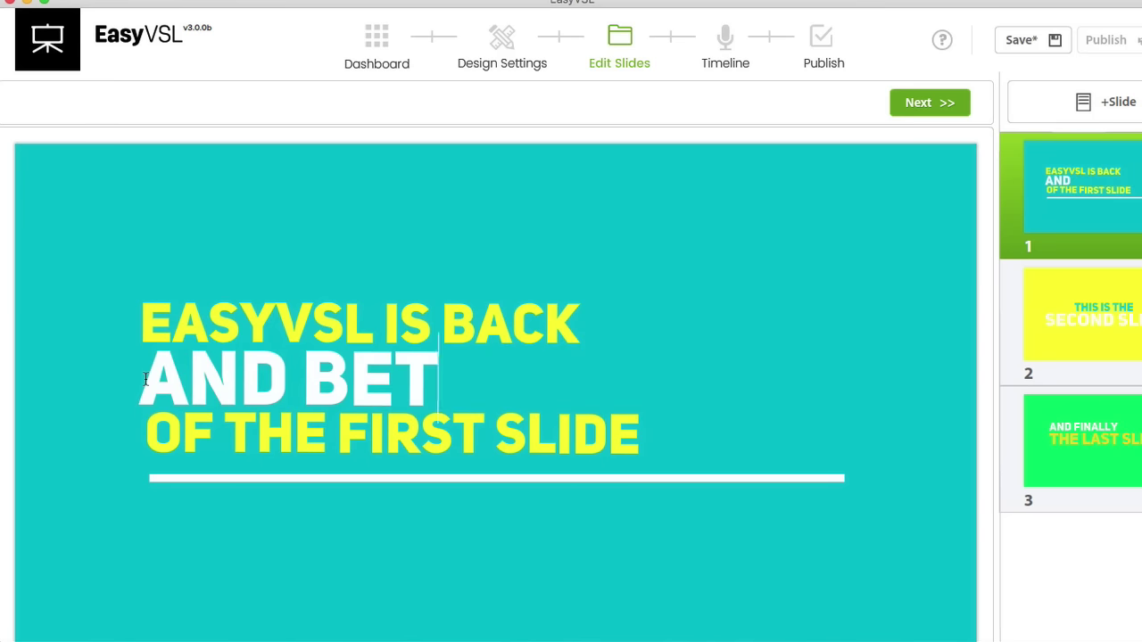
{"action": "type", "text": "TER THAN EVER"}
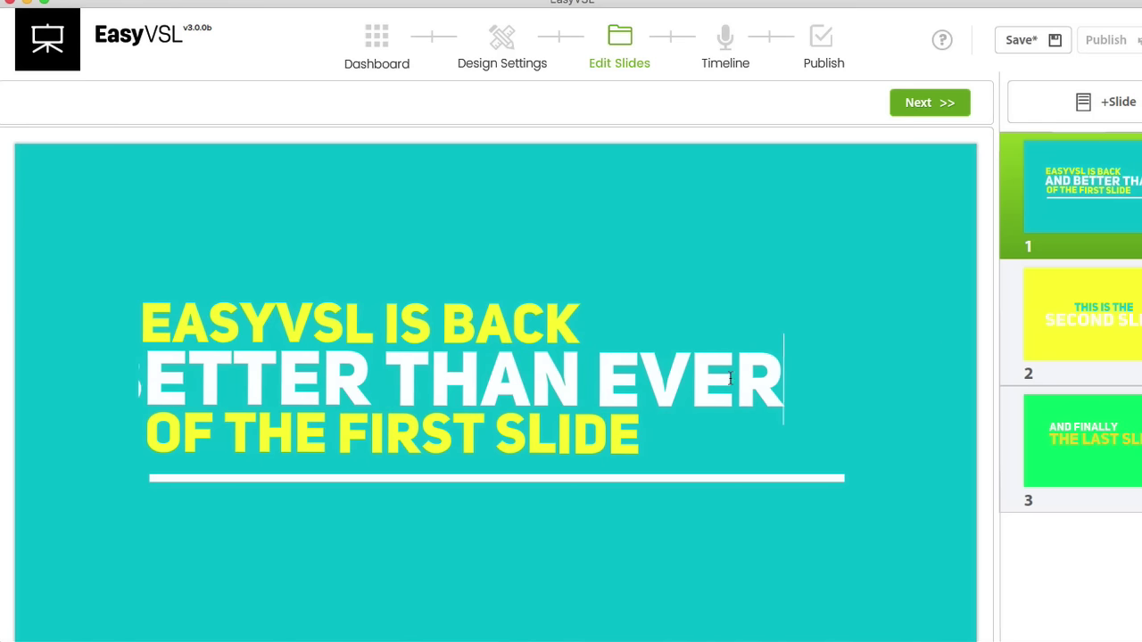
{"action": "key", "text": "shift+Left"}
{"action": "key", "text": "shift+Left"}
{"action": "key", "text": "shift+Left"}
{"action": "key", "text": "BackSpace"}
{"action": "key", "text": "BackSpace"}
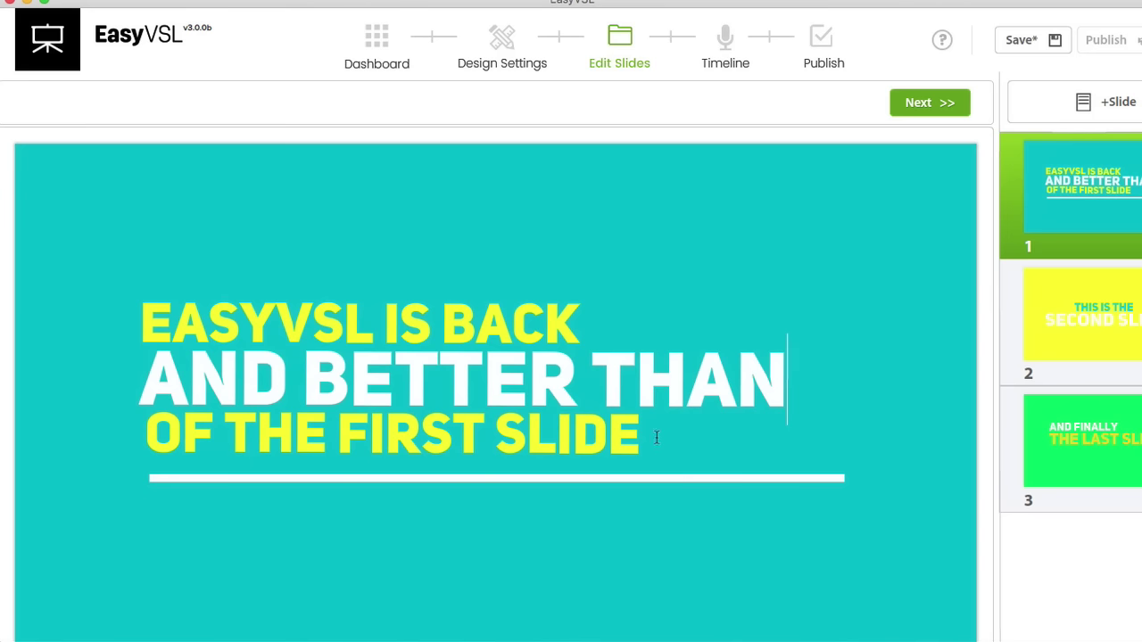
- Replace the third text line on slide 1 with "EVER"
{"action": "left_click_drag", "start_coordinate": [655, 436], "coordinate": [147, 446]}
{"action": "type", "text": "EVEN"}
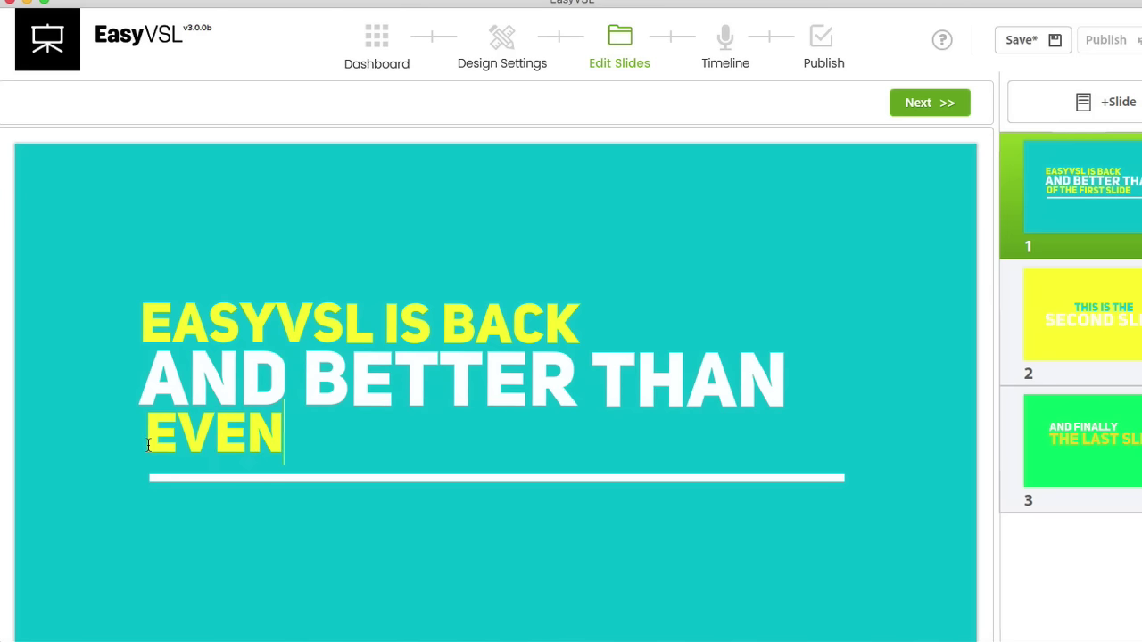
{"action": "key", "text": "BackSpace"}
{"action": "type", "text": "R"}
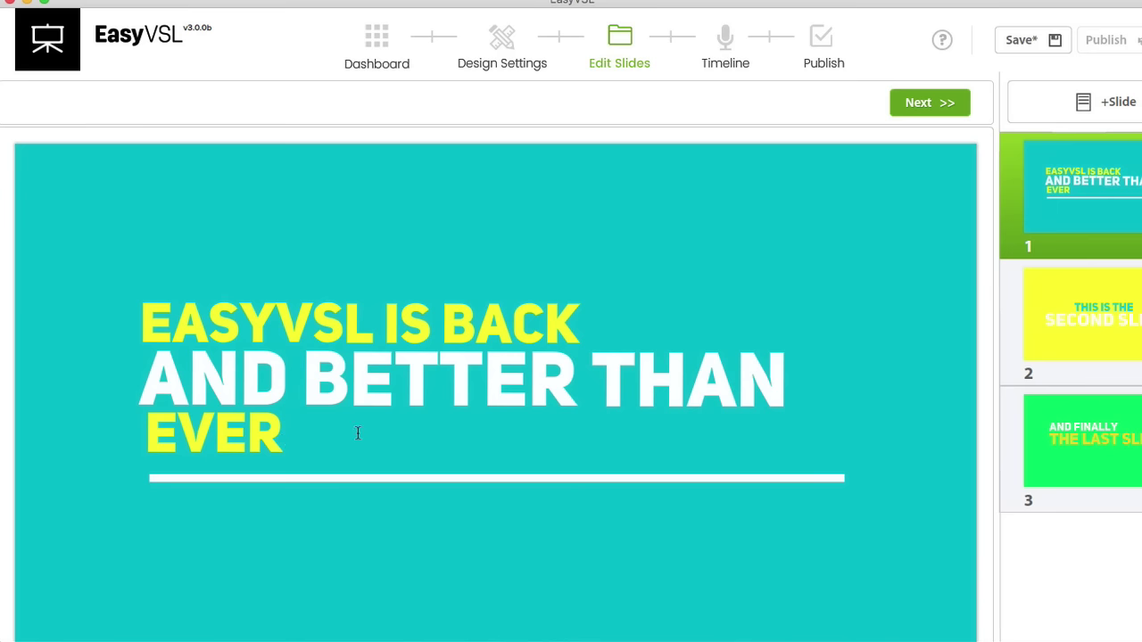
- Replace the two text lines on slide 2 with "VERY SIMPLE" and "TO USE"
{"action": "left_click", "coordinate": [1068, 310]}
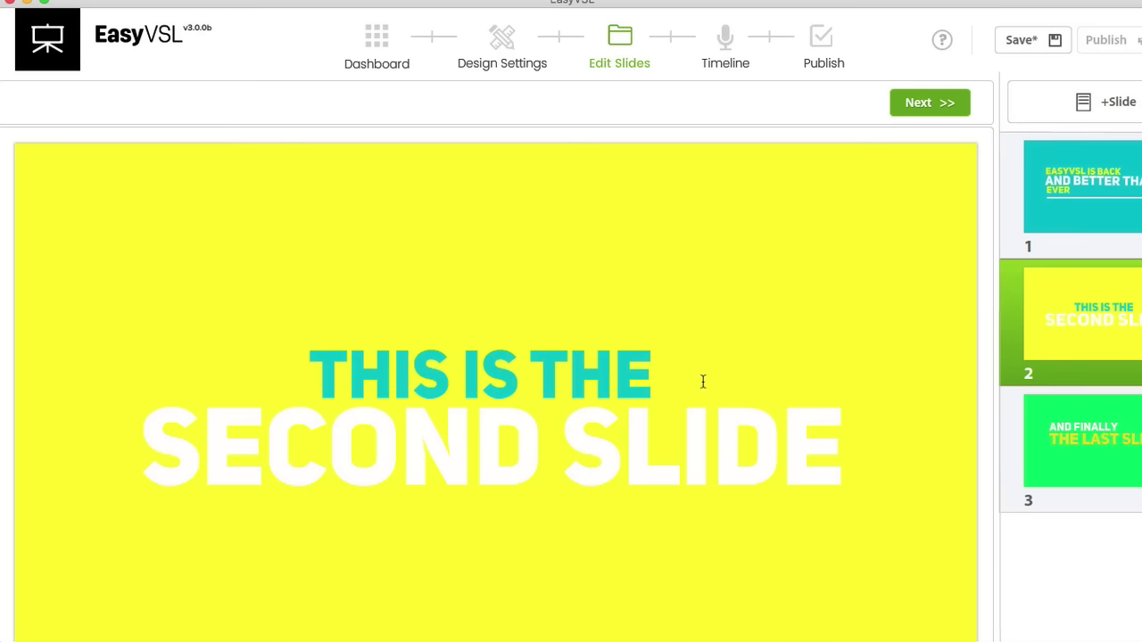
{"action": "left_click_drag", "start_coordinate": [657, 376], "coordinate": [296, 371]}
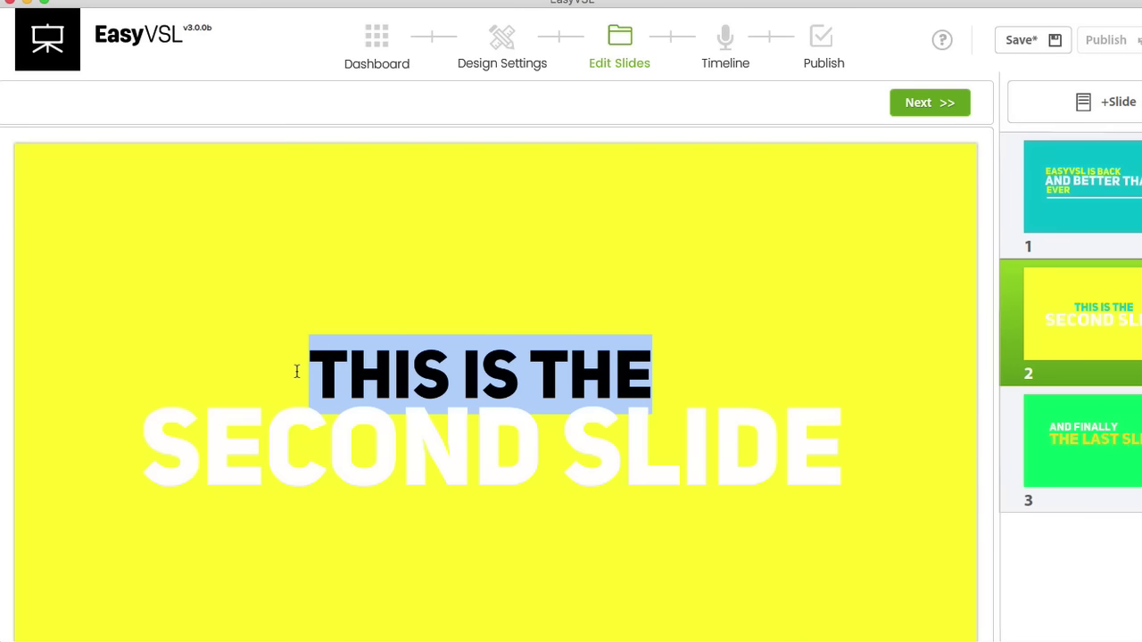
{"action": "type", "text": "VERY SIMPLE"}
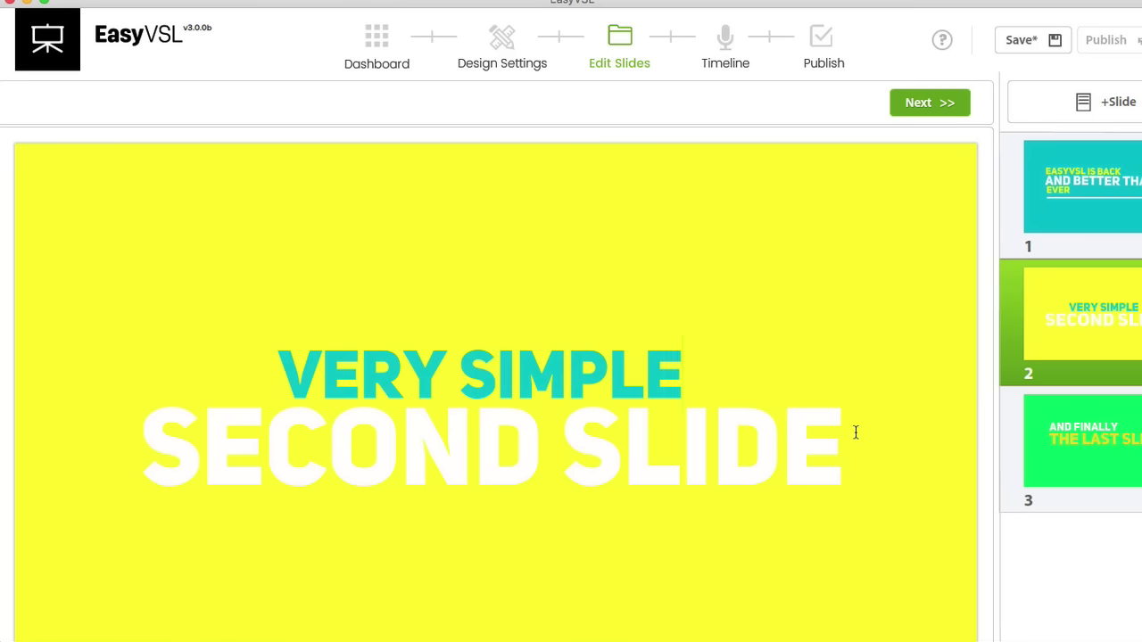
{"action": "left_click_drag", "start_coordinate": [855, 432], "coordinate": [160, 437]}
{"action": "type", "text": "T"}
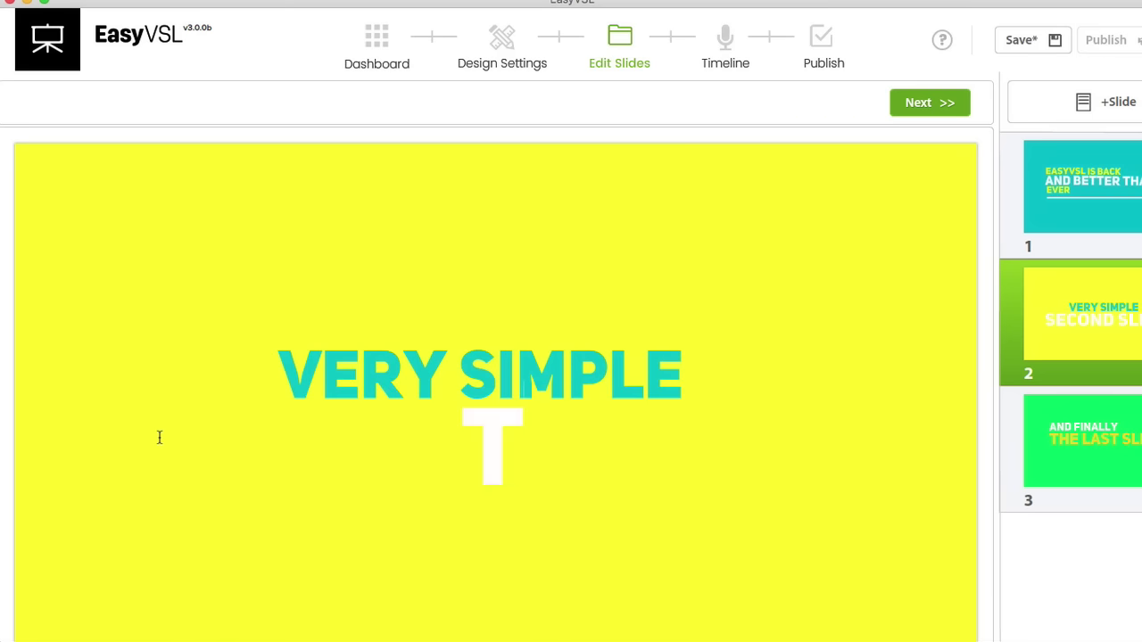
{"action": "type", "text": "O USE"}
- Replace the two text lines on slide 3 with "ONLY TAKES" and "A MINUTE"
{"action": "left_click", "coordinate": [1089, 440]}
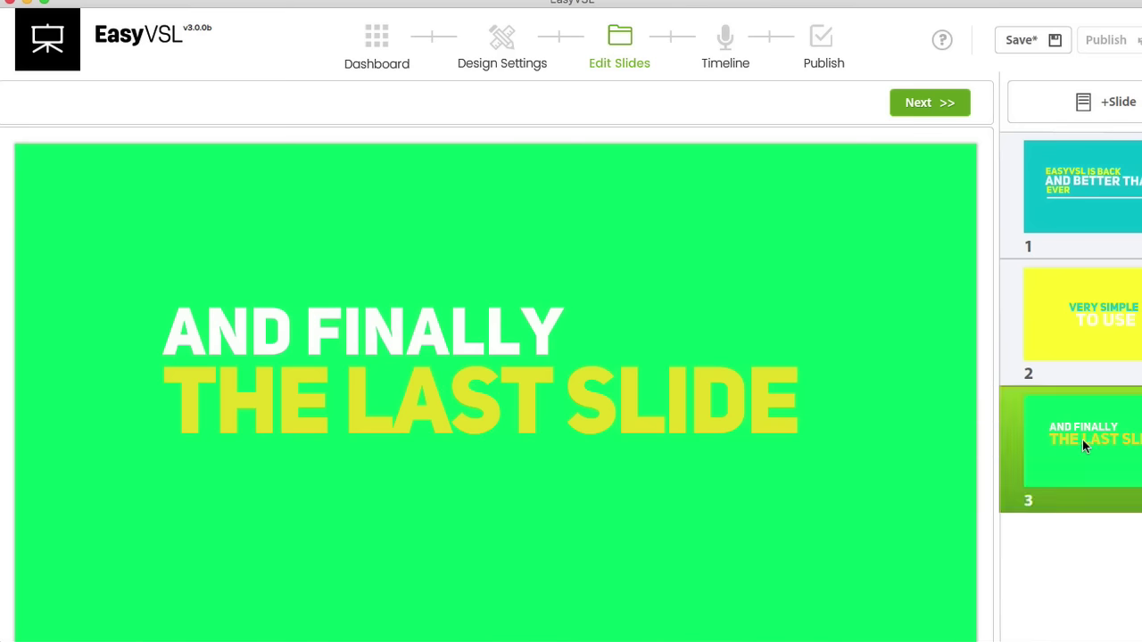
{"action": "left_click_drag", "start_coordinate": [562, 329], "coordinate": [132, 328]}
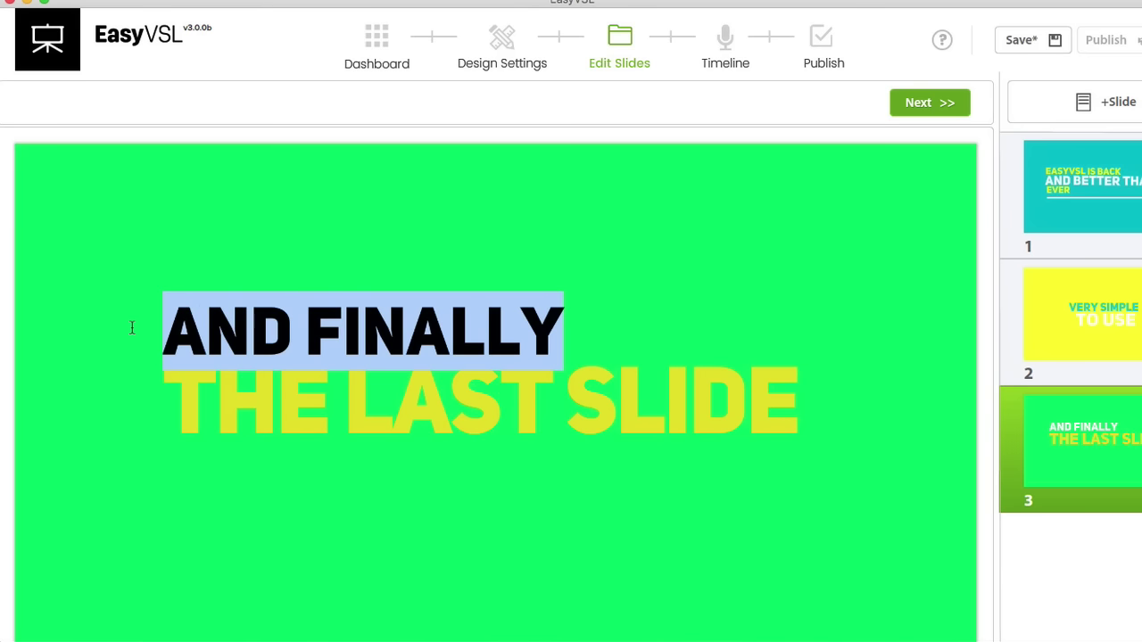
{"action": "type", "text": "ONLY TAKES"}
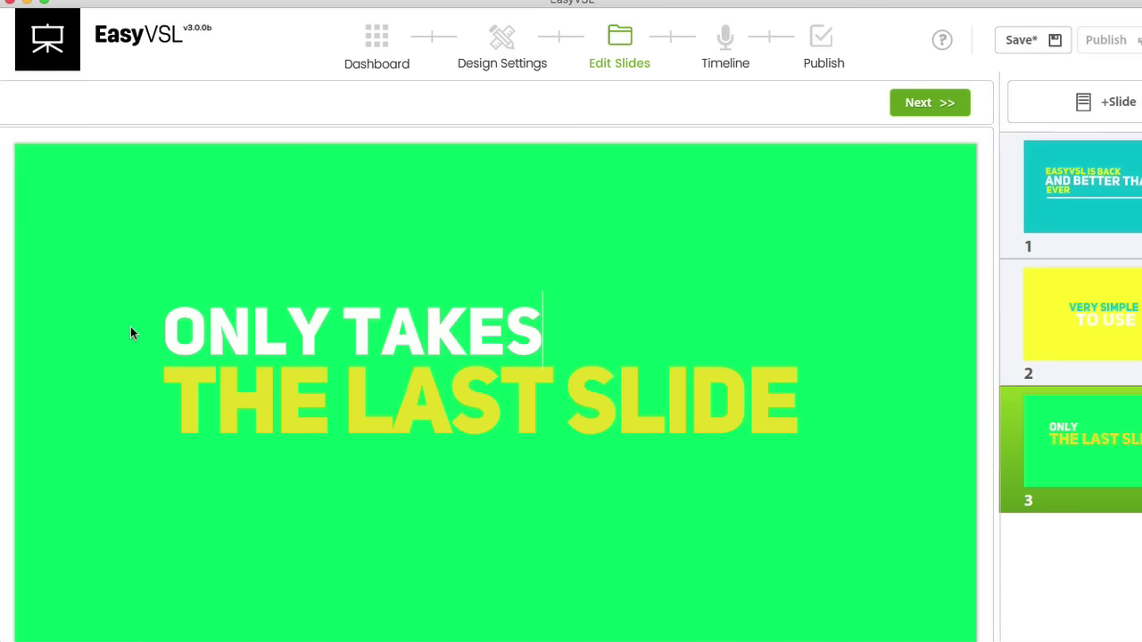
{"action": "left_click_drag", "start_coordinate": [796, 403], "coordinate": [151, 399]}
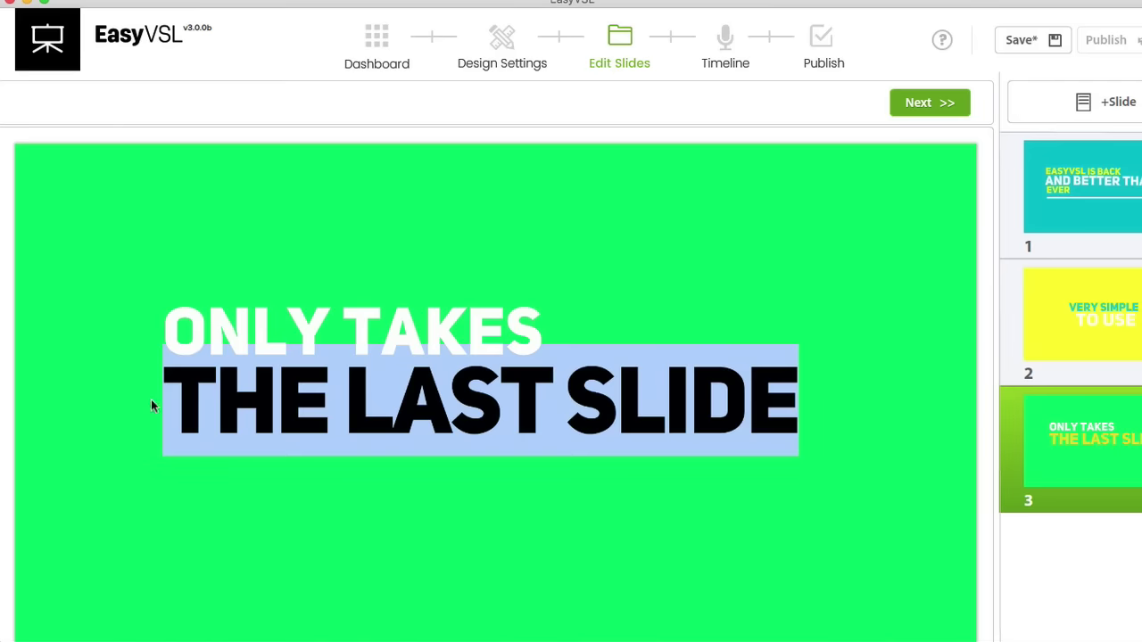
{"action": "type", "text": "A MINUTE"}
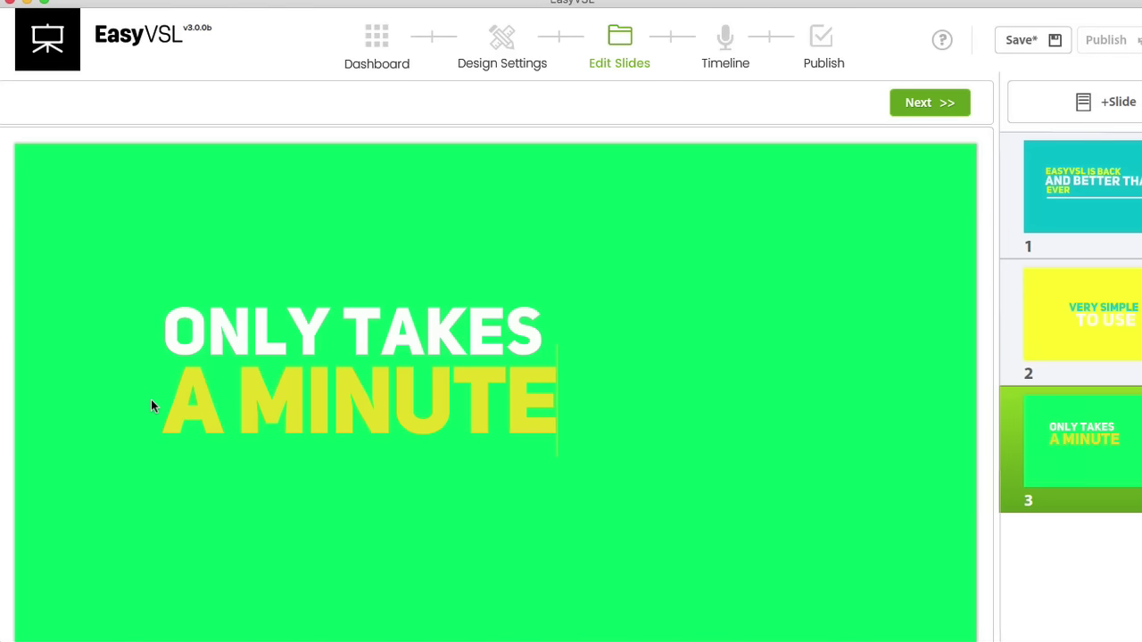
- Continue to the timeline, record a voice-over of about 7 seconds with the C-Media USB Audio Device, and import it
{"action": "left_click", "coordinate": [912, 110]}
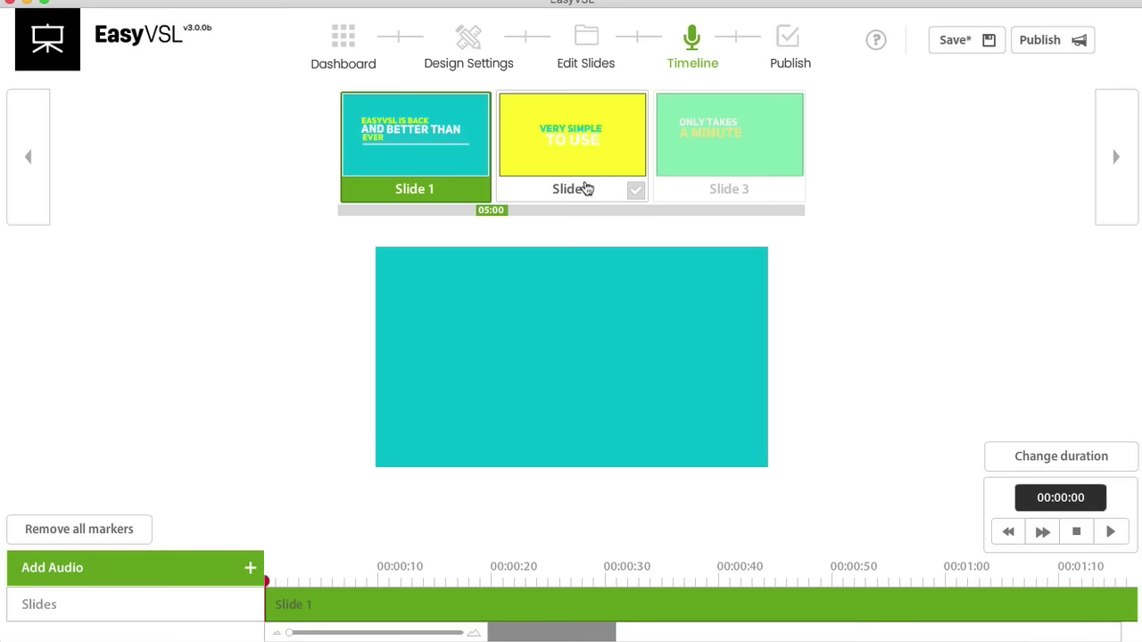
{"action": "left_click", "coordinate": [253, 569]}
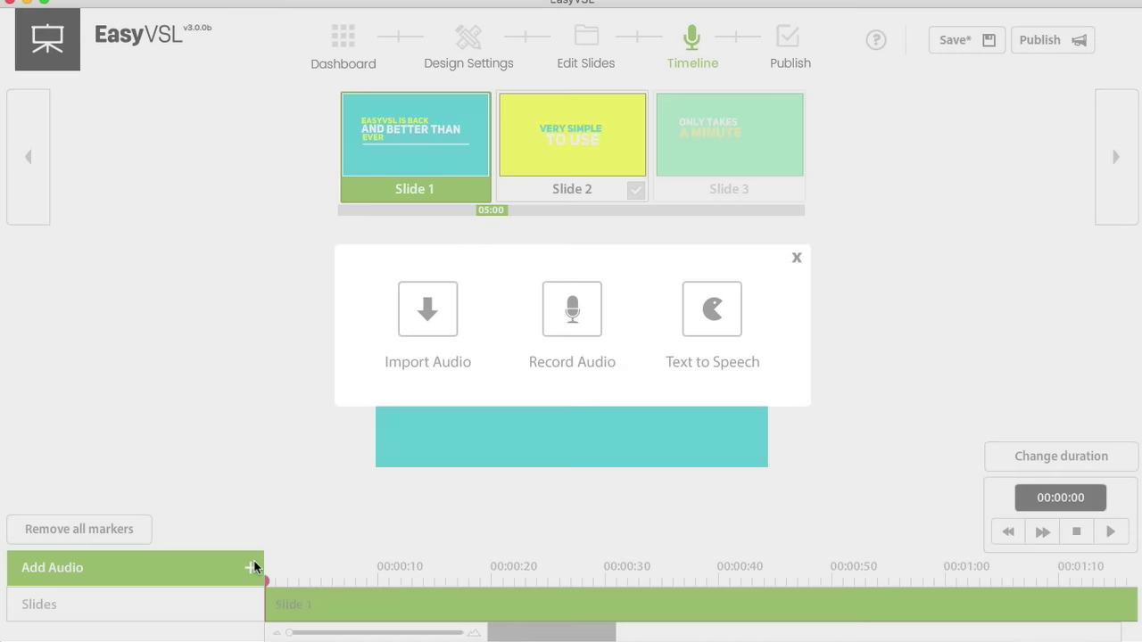
{"action": "left_click", "coordinate": [571, 322]}
{"action": "left_click", "coordinate": [644, 308]}
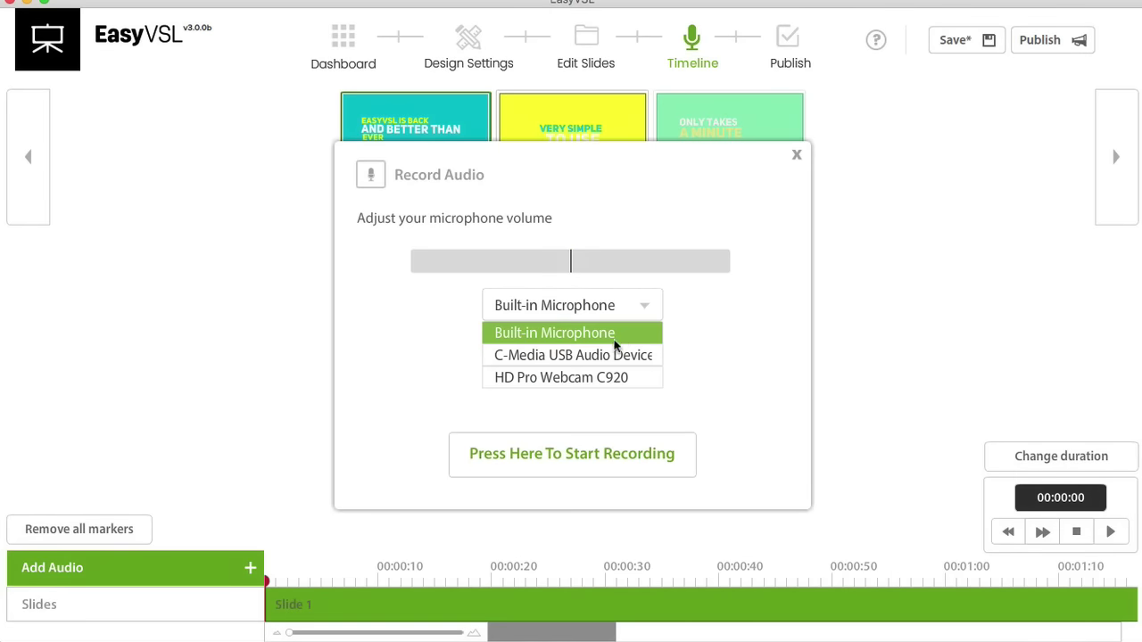
{"action": "left_click", "coordinate": [612, 355]}
{"action": "left_click", "coordinate": [586, 455]}
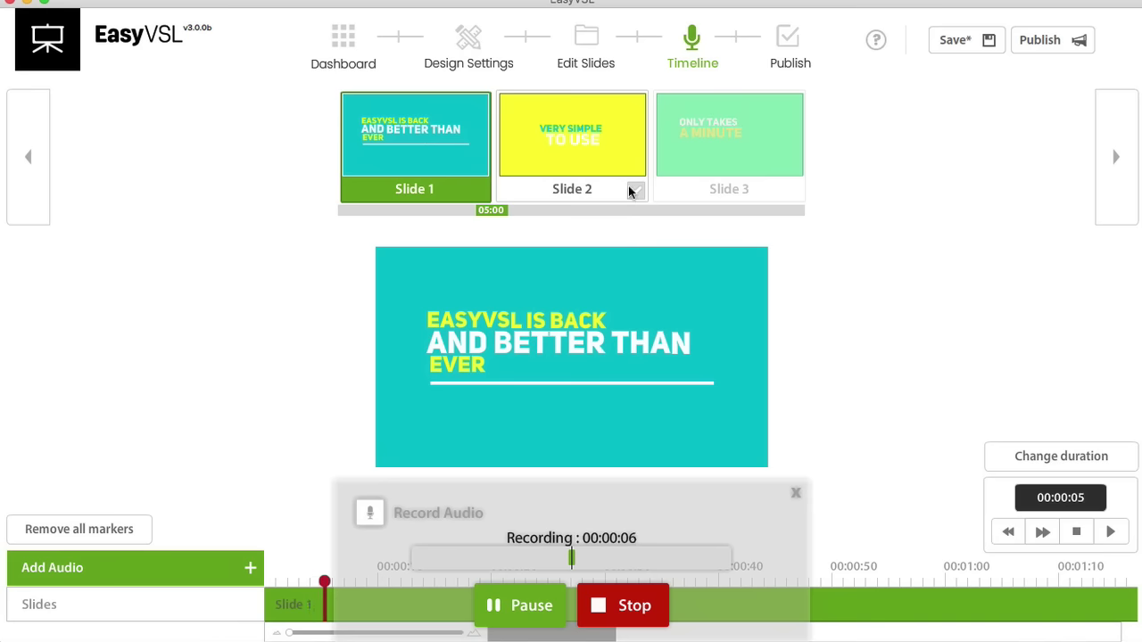
{"action": "left_click", "coordinate": [618, 610]}
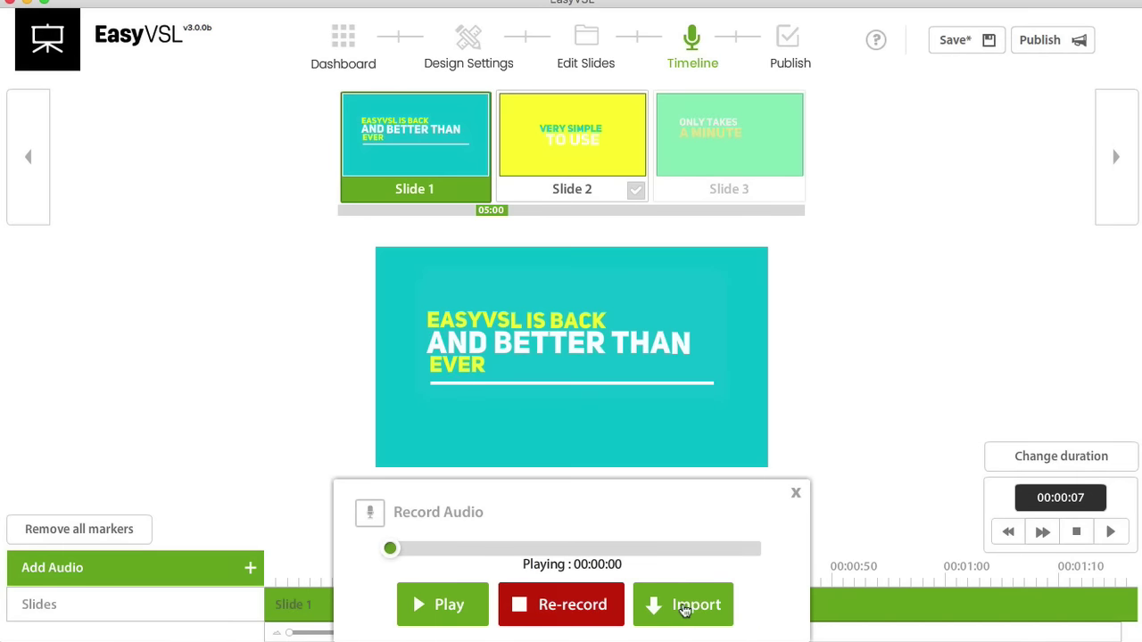
{"action": "left_click", "coordinate": [685, 607]}
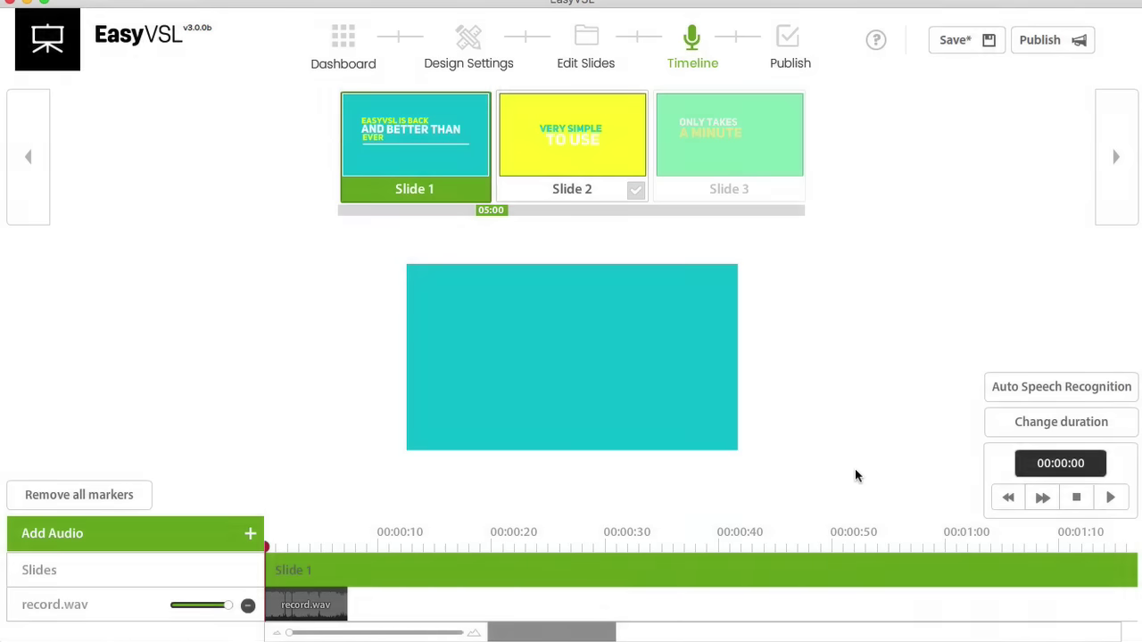
- During audio playback, mark slide 2 to start at 00:03 and slide 3 at 00:06, and replay the timeline from the beginning
{"action": "left_click", "coordinate": [1111, 499]}
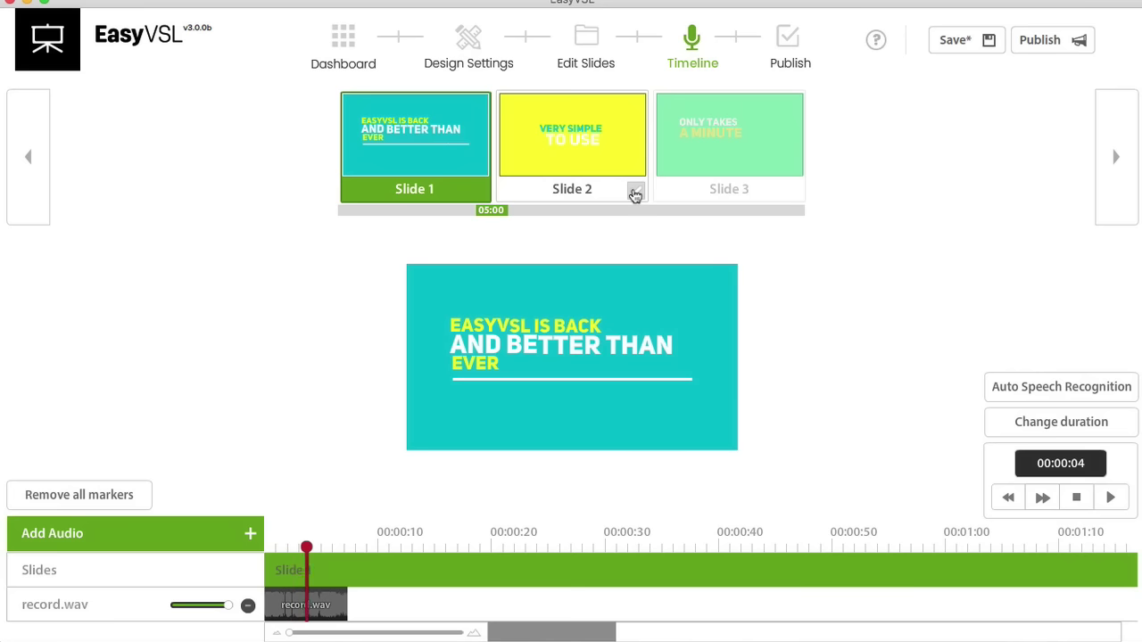
{"action": "left_click", "coordinate": [635, 194]}
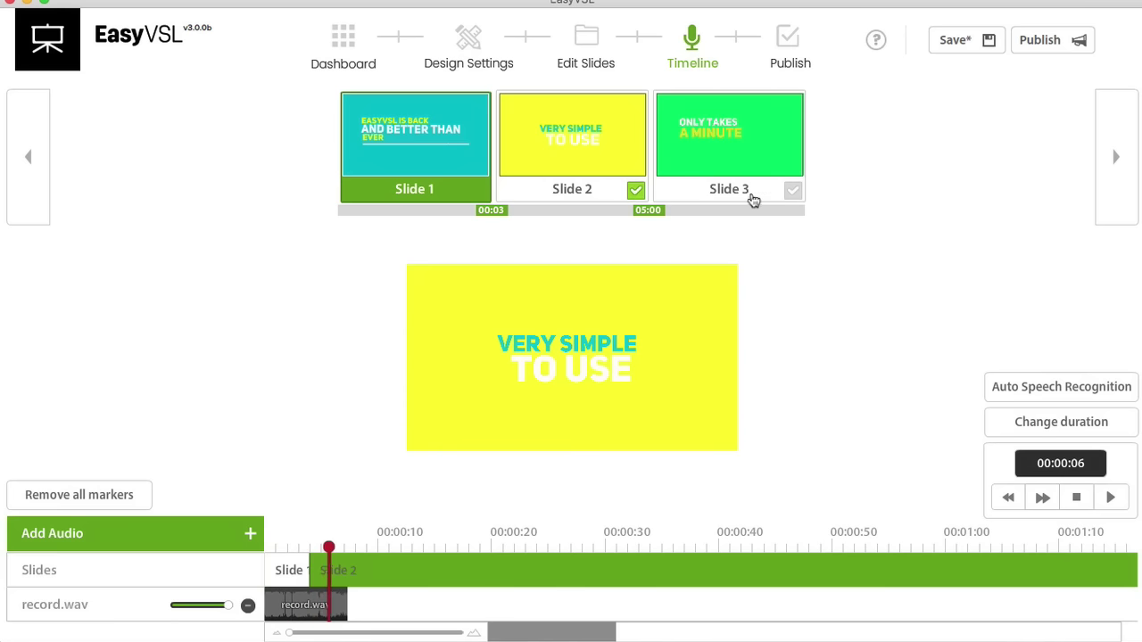
{"action": "left_click", "coordinate": [793, 191]}
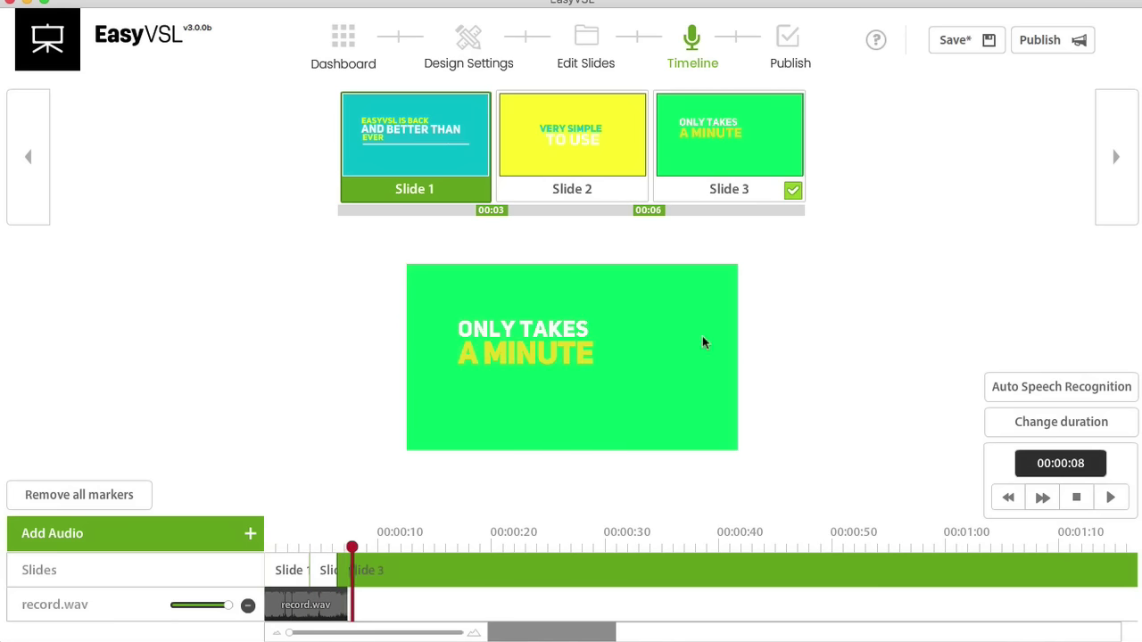
{"action": "left_click", "coordinate": [1077, 505]}
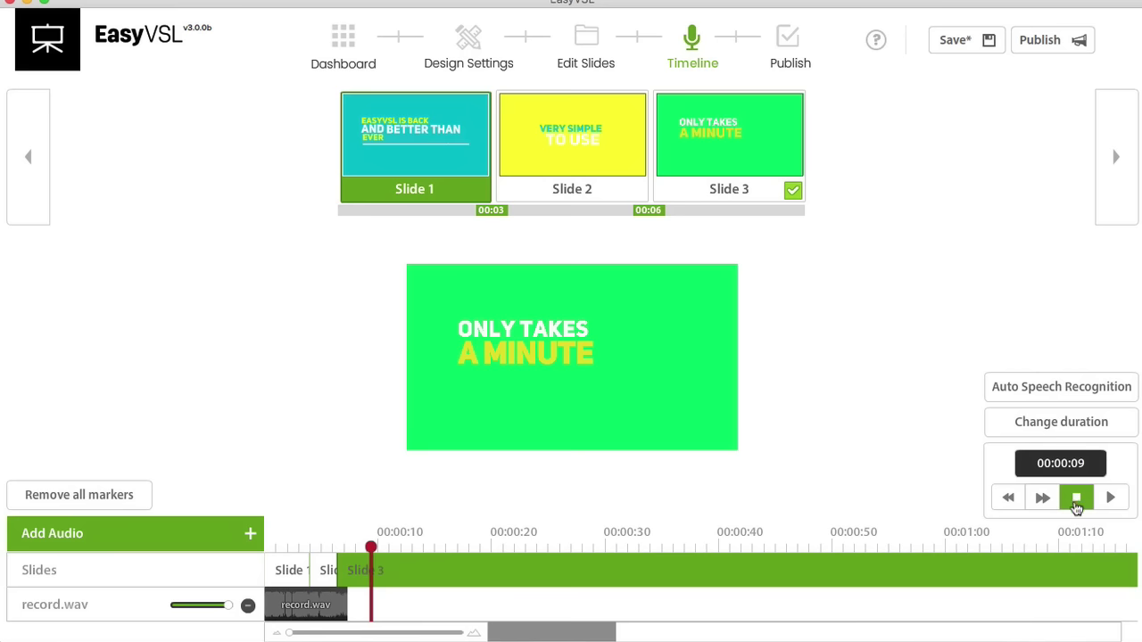
{"action": "left_click", "coordinate": [1008, 498]}
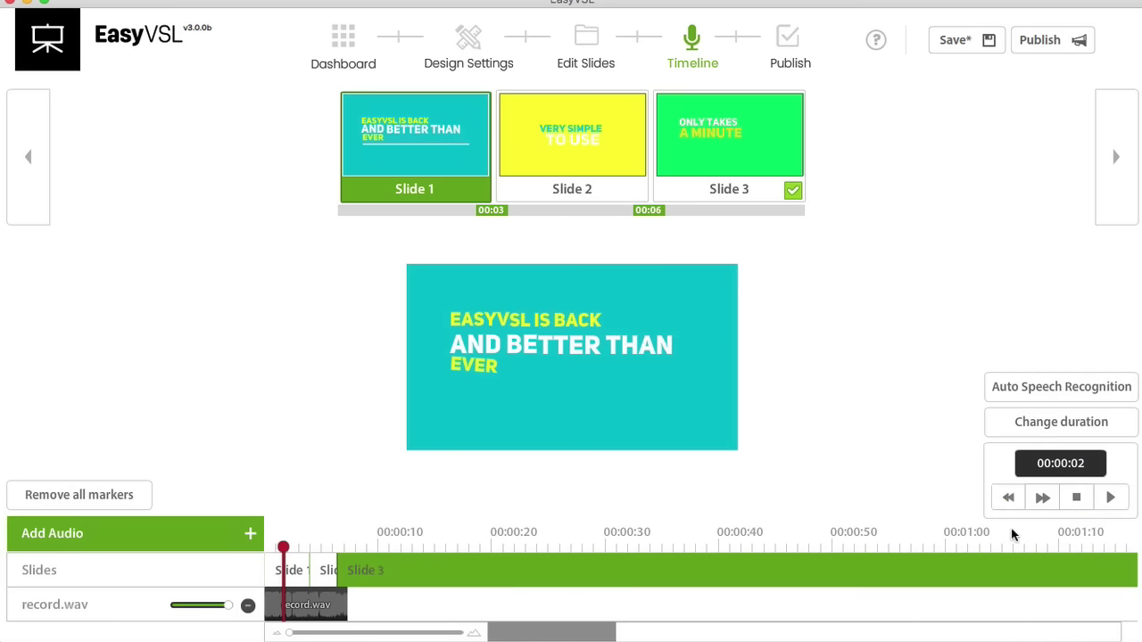
{"action": "left_click", "coordinate": [1108, 498]}
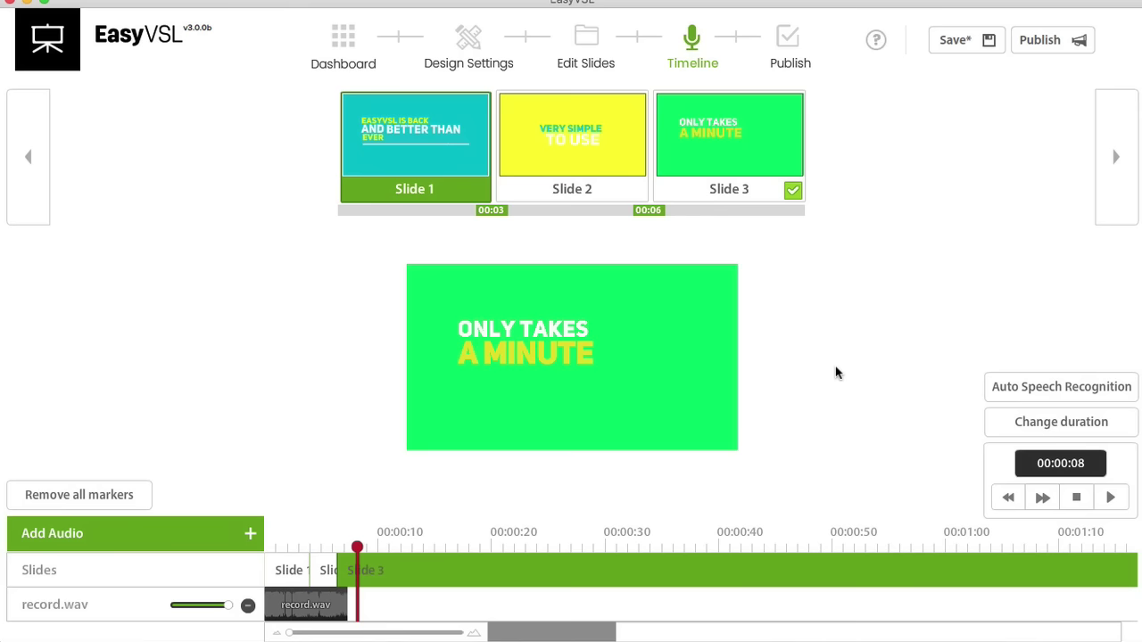
- Save the kinetic project and return to slide editing
{"action": "left_click", "coordinate": [962, 52]}
{"action": "left_click", "coordinate": [594, 45]}
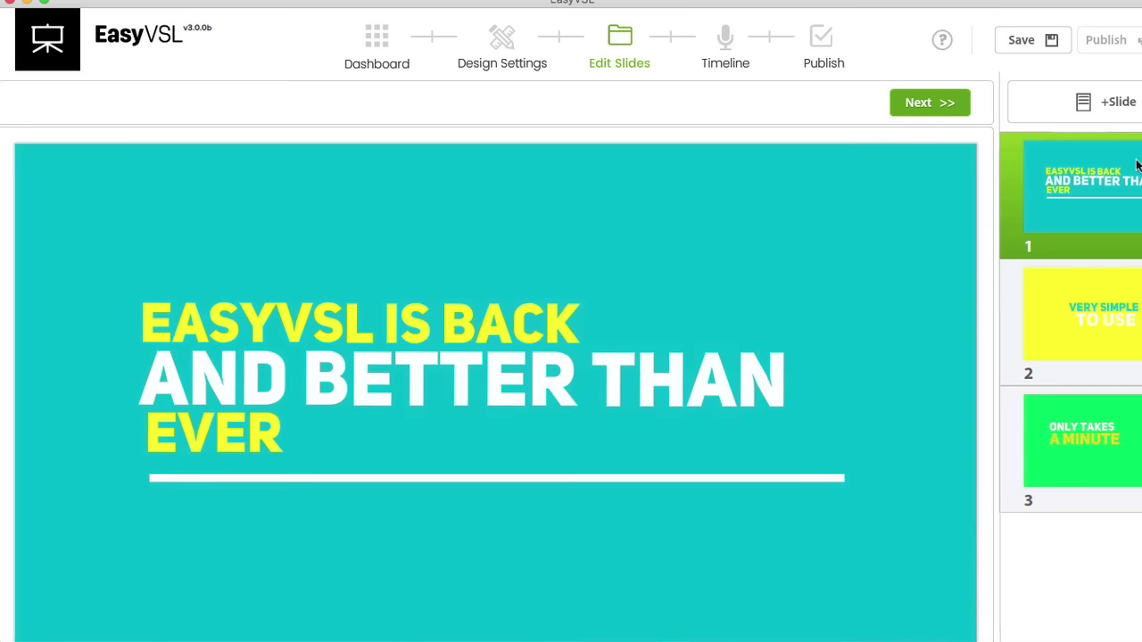
- Add a fourth slide after slide 3 of the kinetic project and save the presentation
{"action": "left_click", "coordinate": [1093, 431]}
{"action": "left_click", "coordinate": [1094, 102]}
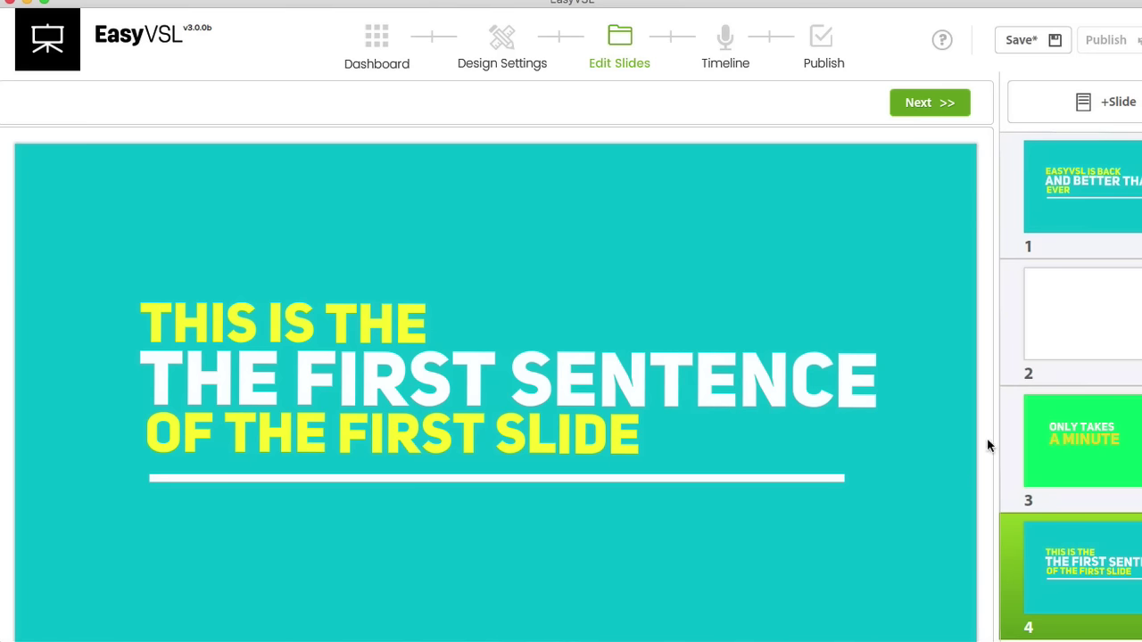
{"action": "left_click", "coordinate": [1028, 52]}
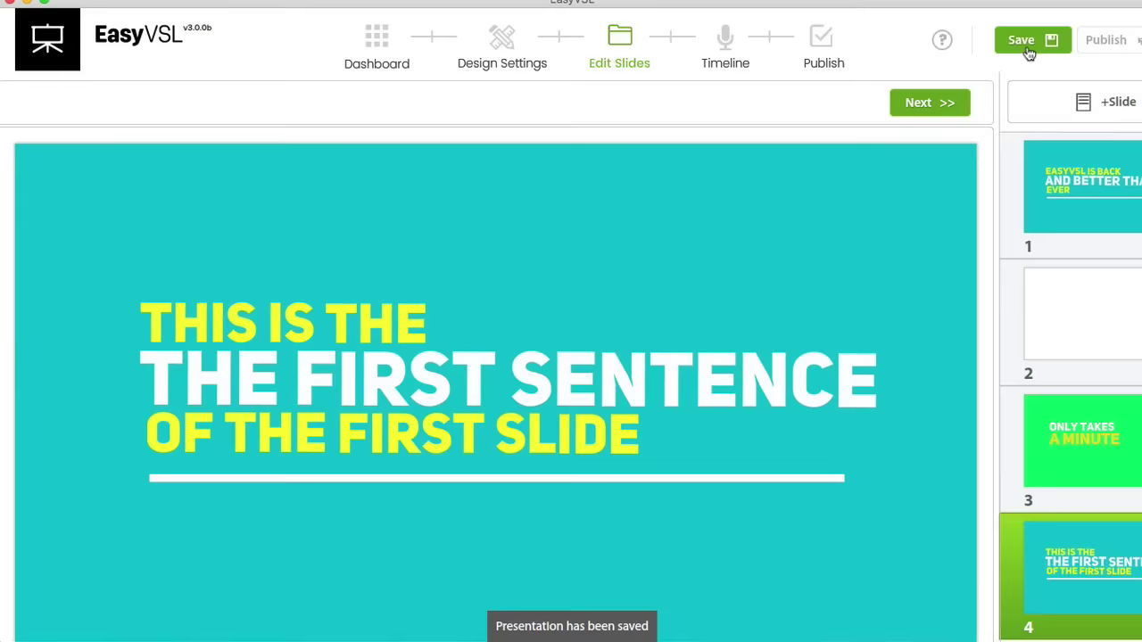
{"action": "left_click", "coordinate": [759, 6]}
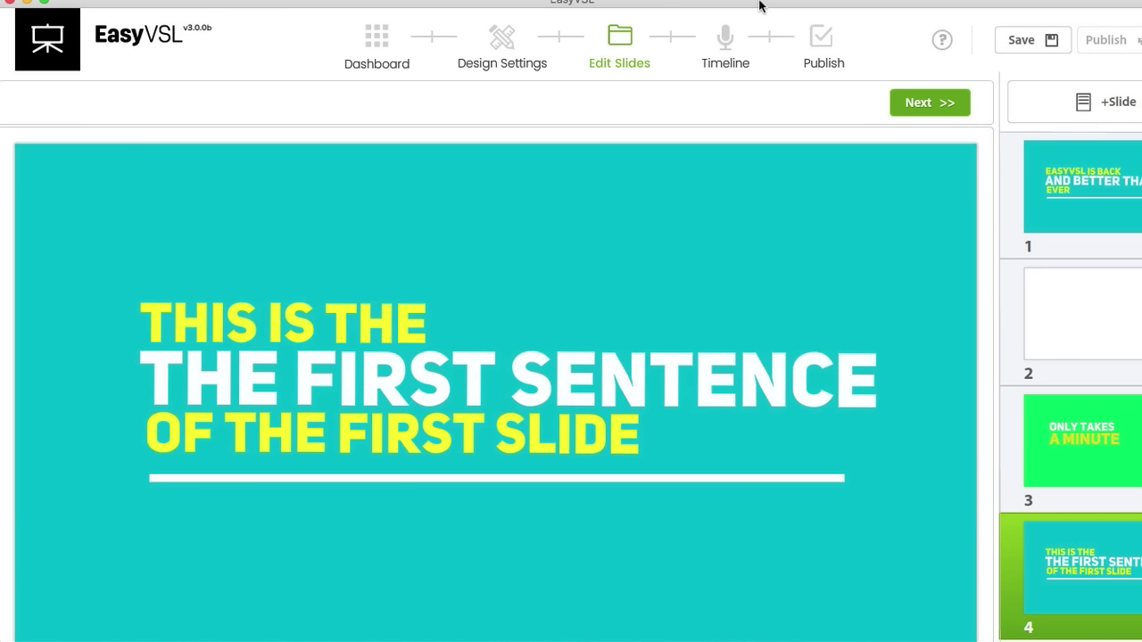
- Create a new Classic Style VSL from scratch titled "Video" and apply the rock design
{"action": "left_click", "coordinate": [374, 39]}
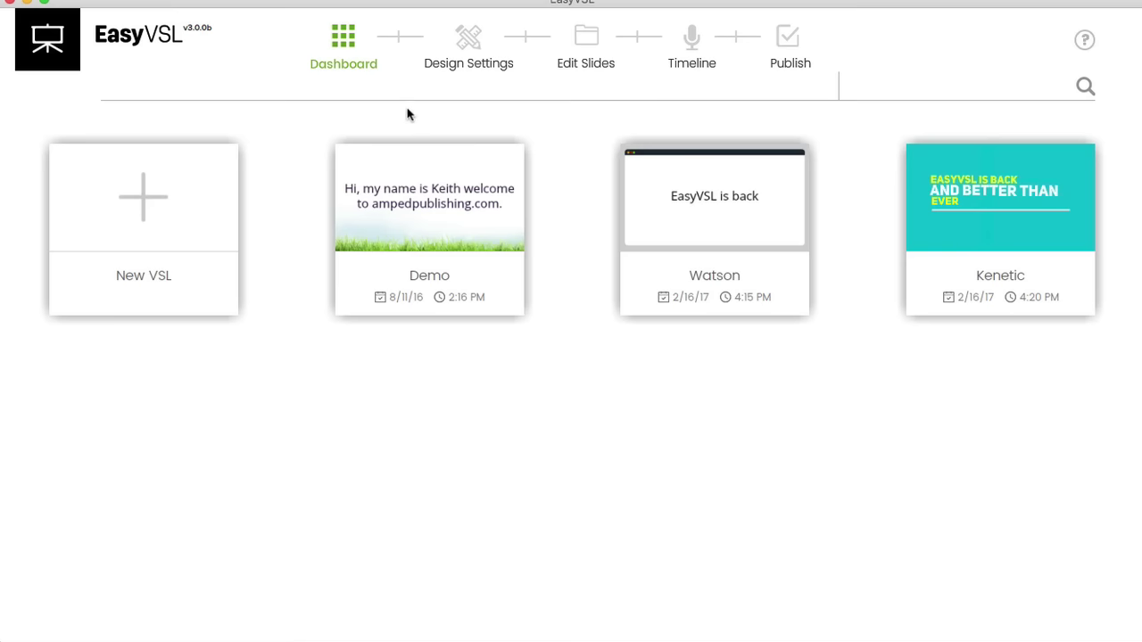
{"action": "left_click", "coordinate": [169, 190]}
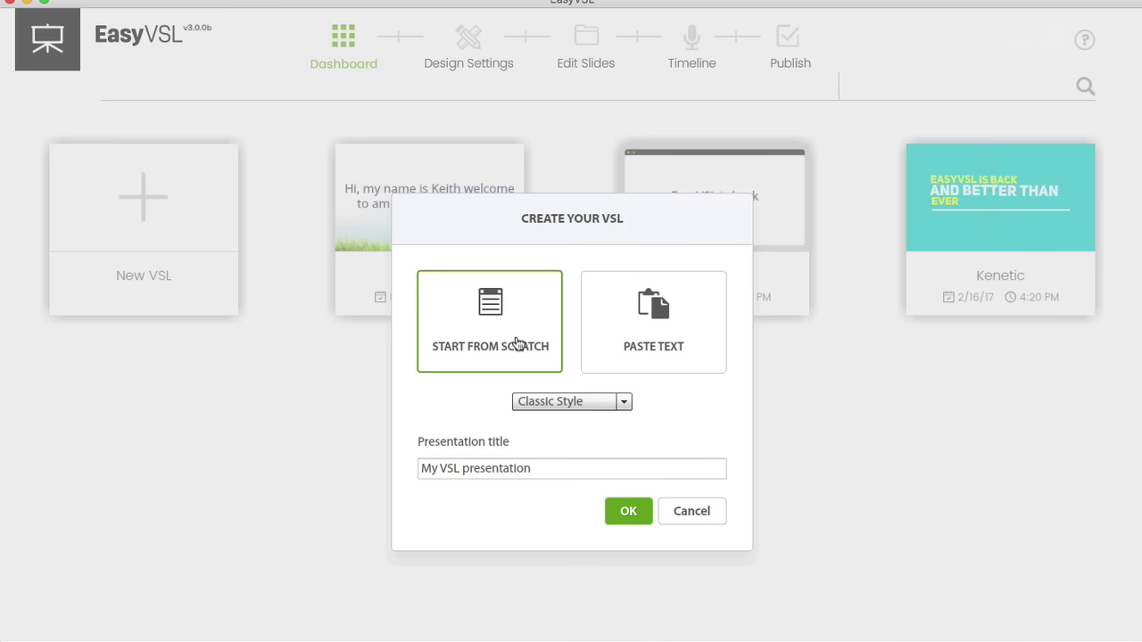
{"action": "left_click_drag", "start_coordinate": [547, 469], "coordinate": [324, 467]}
{"action": "type", "text": "Video"}
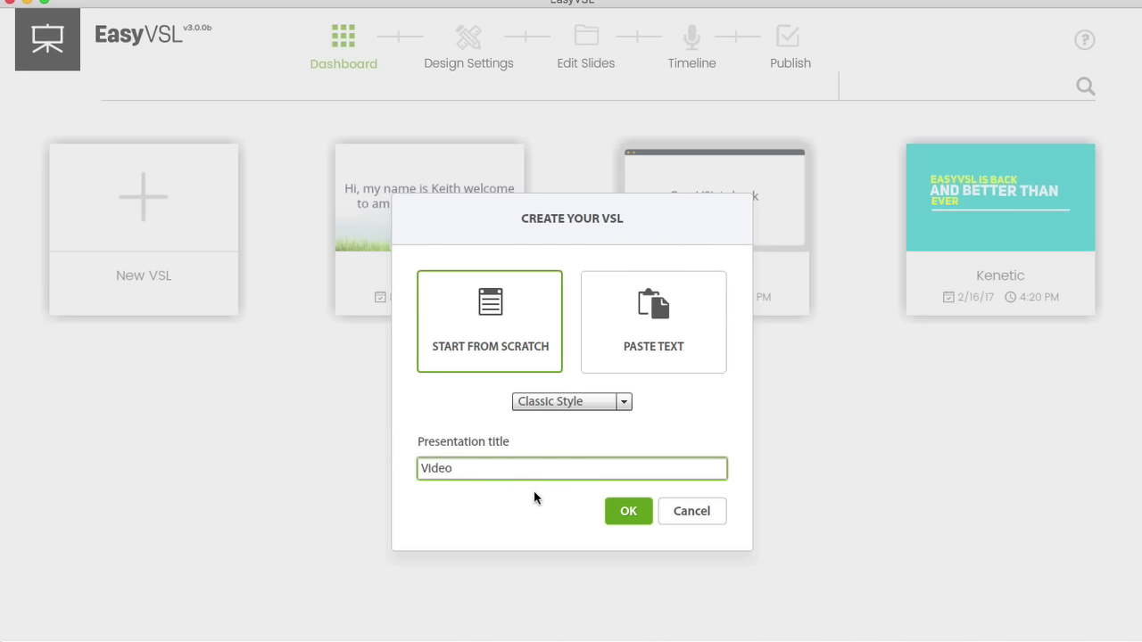
{"action": "left_click", "coordinate": [628, 518]}
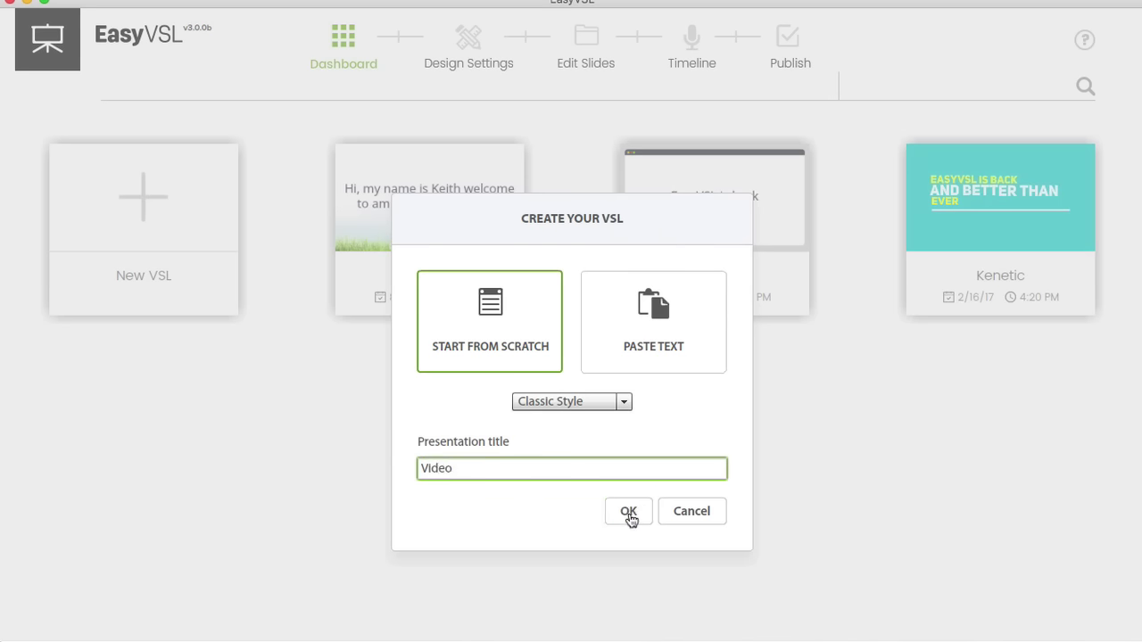
{"action": "left_click", "coordinate": [629, 518]}
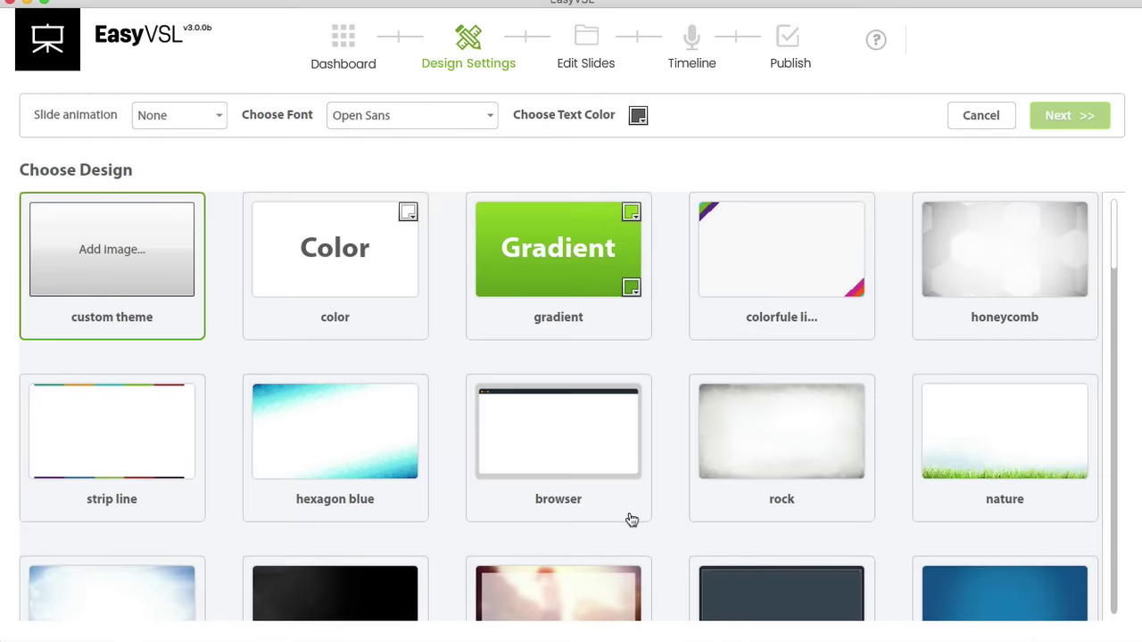
{"action": "left_click", "coordinate": [765, 433]}
{"action": "left_click", "coordinate": [1050, 121]}
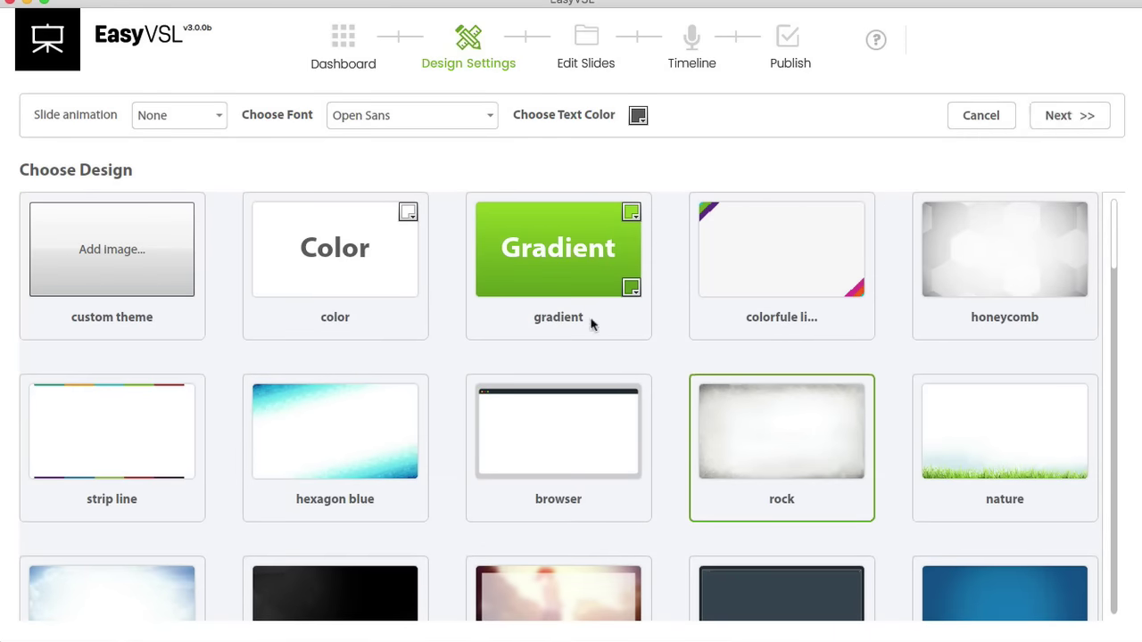
- Replace the placeholder text on the first slide with "Slide 1"
{"action": "left_click", "coordinate": [515, 418]}
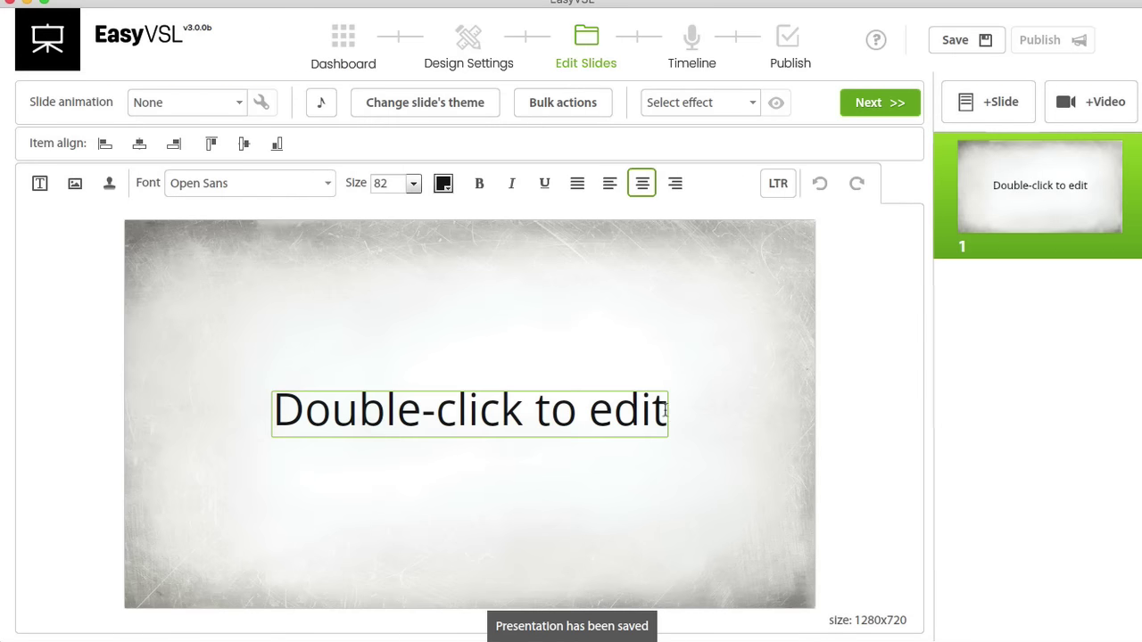
{"action": "left_click_drag", "start_coordinate": [662, 410], "coordinate": [193, 407]}
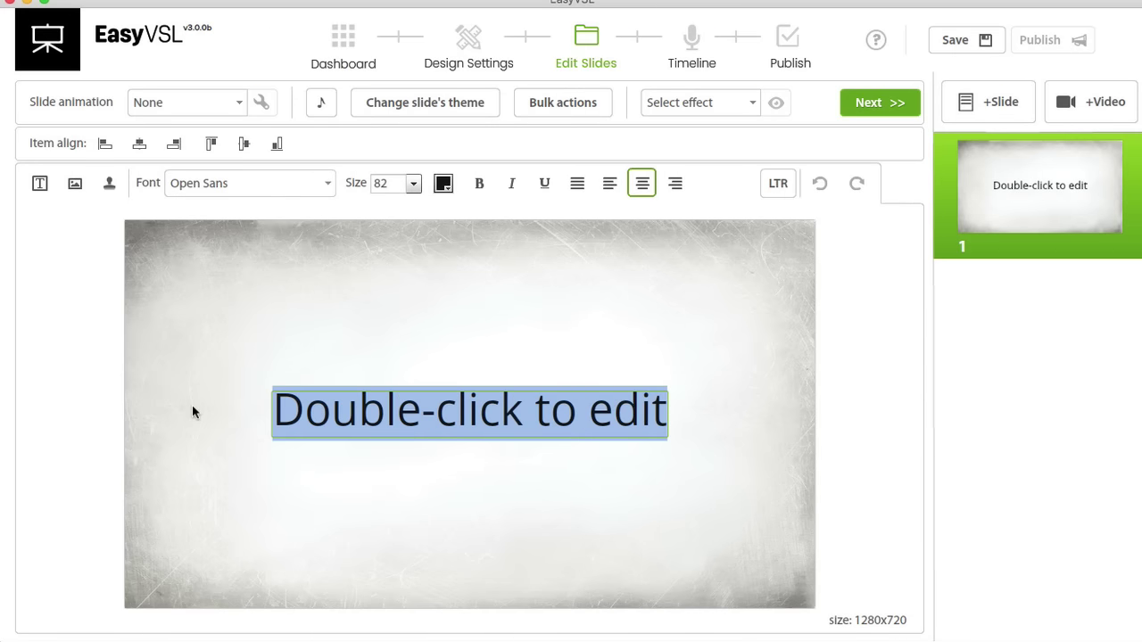
{"action": "type", "text": "Slide 1"}
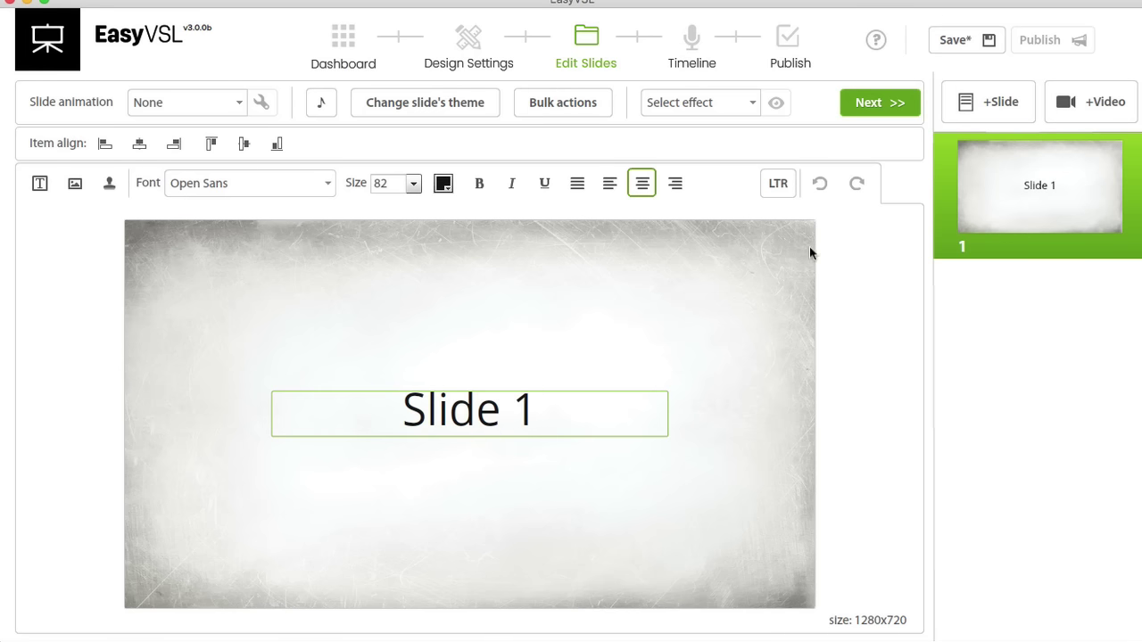
- Add two more slides after the first one
{"action": "left_click", "coordinate": [1094, 204]}
{"action": "left_click", "coordinate": [1123, 148]}
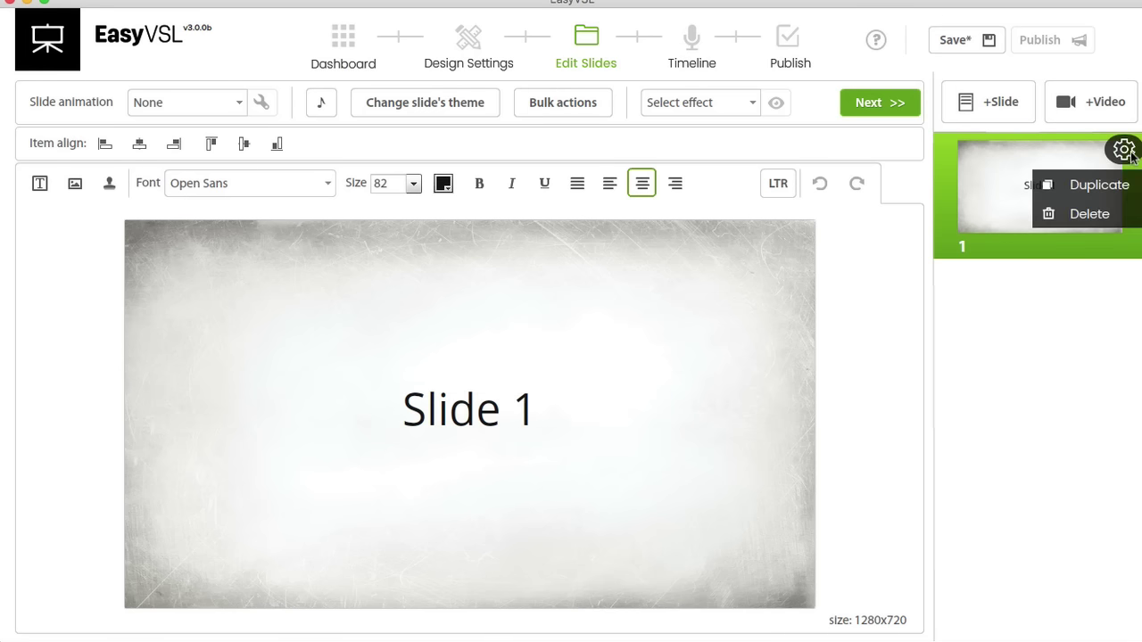
{"action": "left_click", "coordinate": [988, 102]}
{"action": "left_click", "coordinate": [1120, 279]}
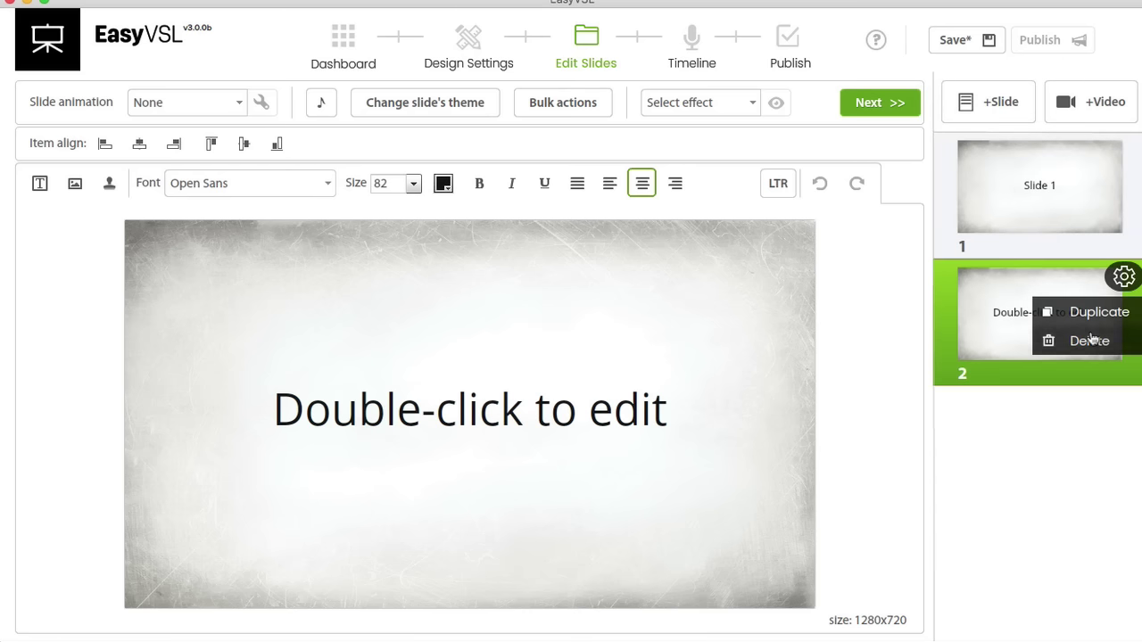
{"action": "left_click", "coordinate": [986, 103]}
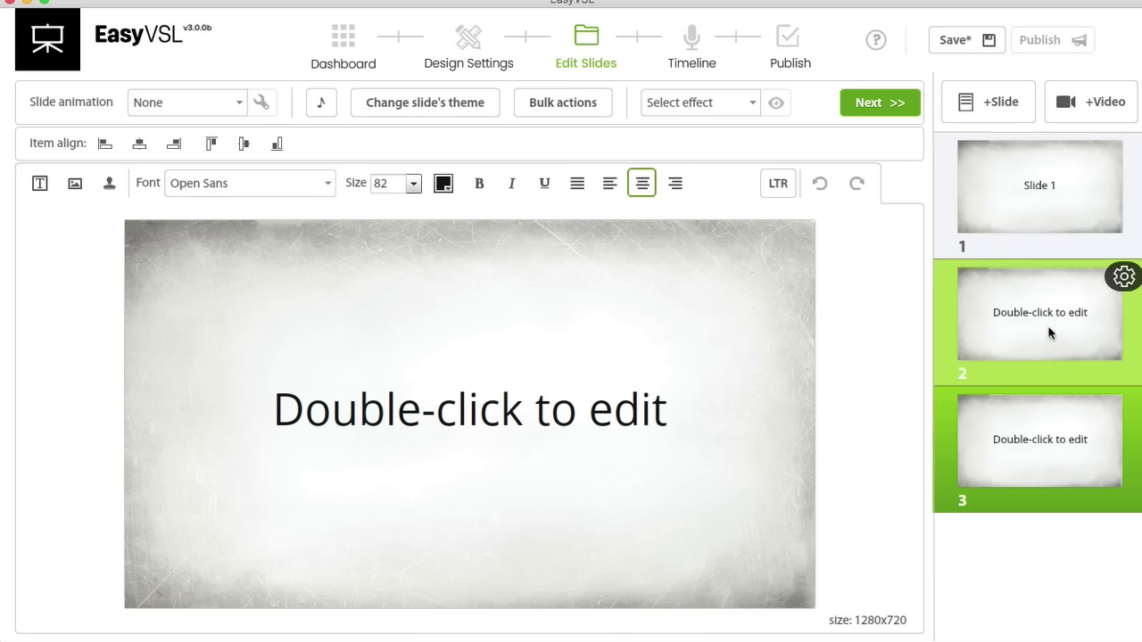
- Replace the placeholder text on the third slide with "Slide 2"
{"action": "double_click", "coordinate": [473, 418]}
{"action": "left_click", "coordinate": [603, 375]}
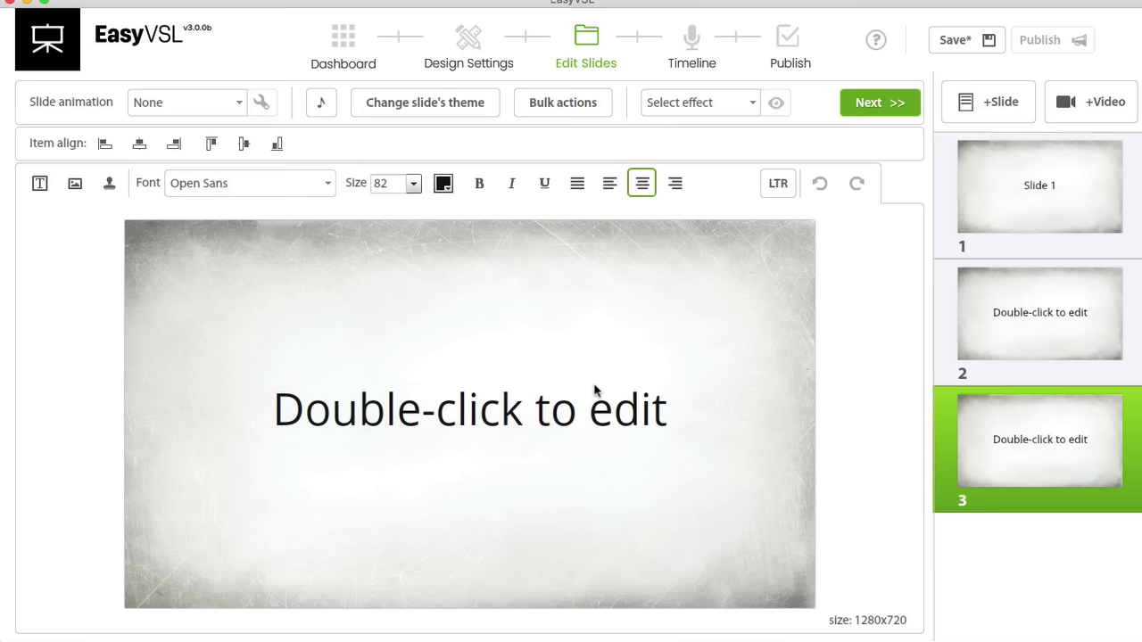
{"action": "left_click", "coordinate": [612, 408]}
{"action": "double_click", "coordinate": [640, 416]}
{"action": "key", "text": "BackSpace"}
{"action": "key", "text": "BackSpace"}
{"action": "key", "text": "BackSpace"}
{"action": "key", "text": "BackSpace"}
{"action": "key", "text": "BackSpace"}
{"action": "key", "text": "BackSpace"}
{"action": "key", "text": "BackSpace"}
{"action": "key", "text": "BackSpace"}
{"action": "key", "text": "BackSpace"}
{"action": "key", "text": "BackSpace"}
{"action": "key", "text": "BackSpace"}
{"action": "key", "text": "BackSpace"}
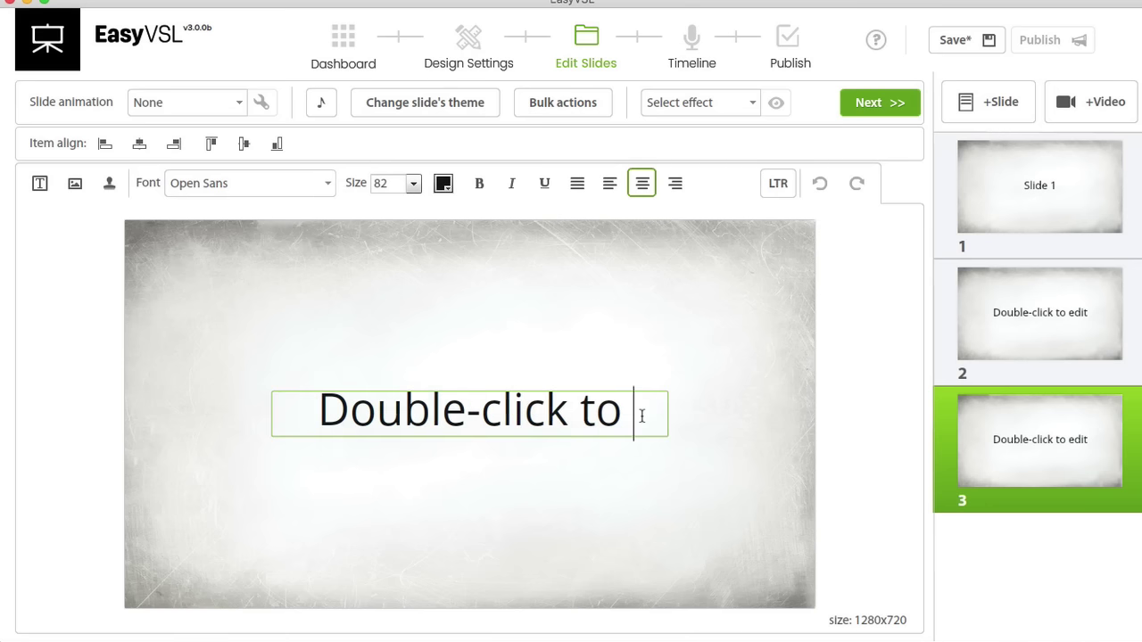
{"action": "key", "text": "BackSpace"}
{"action": "key", "text": "BackSpace"}
{"action": "key", "text": "BackSpace"}
{"action": "key", "text": "BackSpace"}
{"action": "key", "text": "BackSpace"}
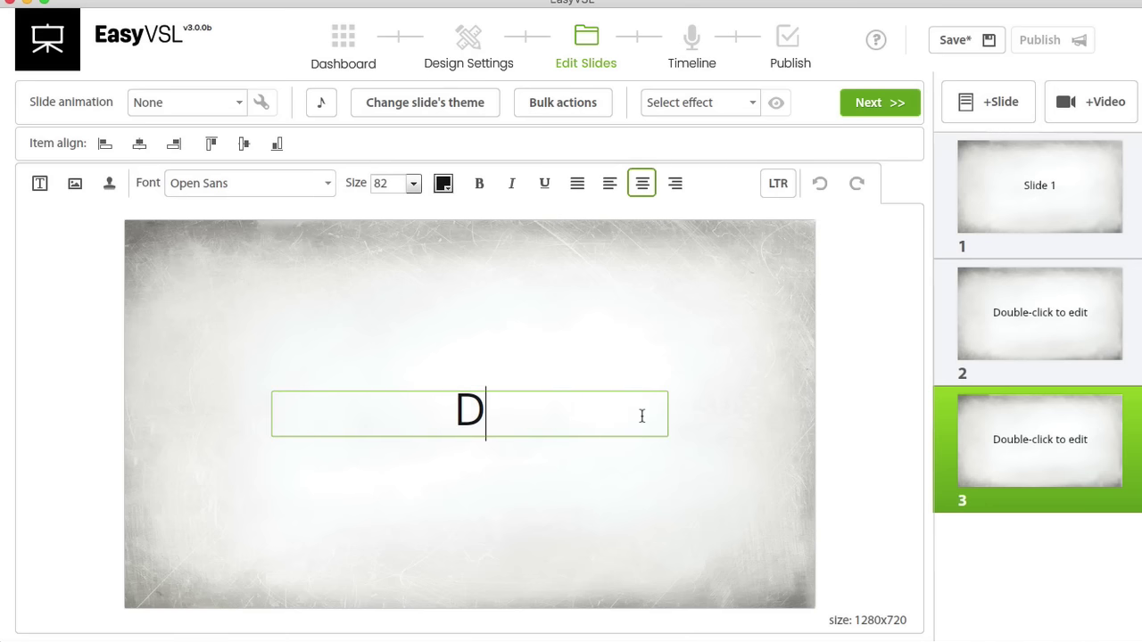
{"action": "type", "text": "Slide 2"}
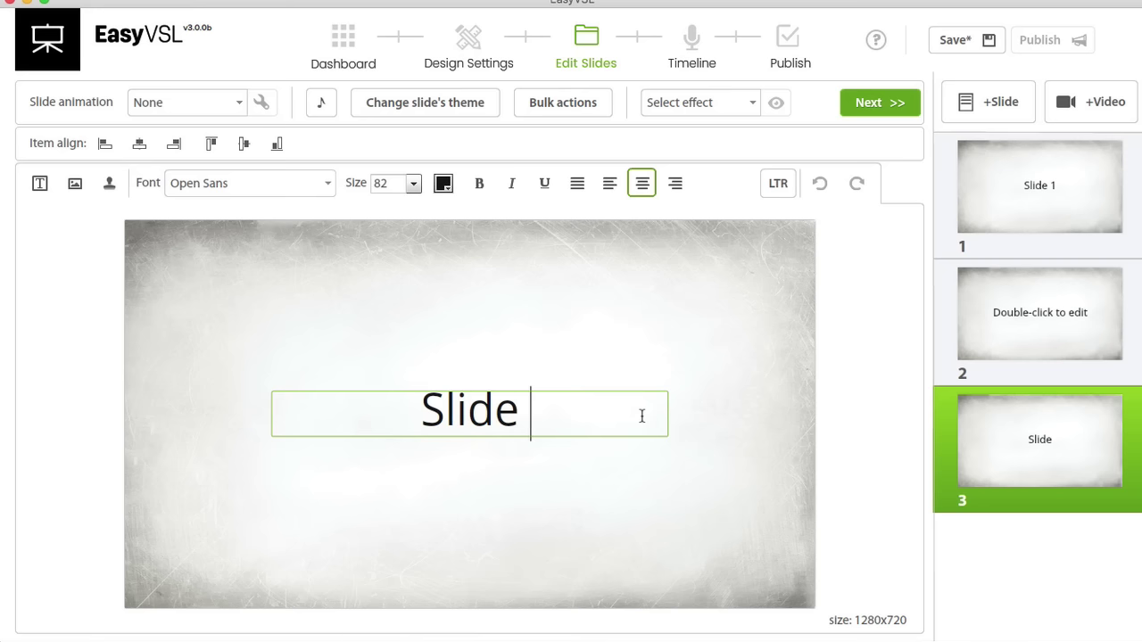
- Correct the third slide's text to "Slide 3"
{"action": "left_click", "coordinate": [1059, 340]}
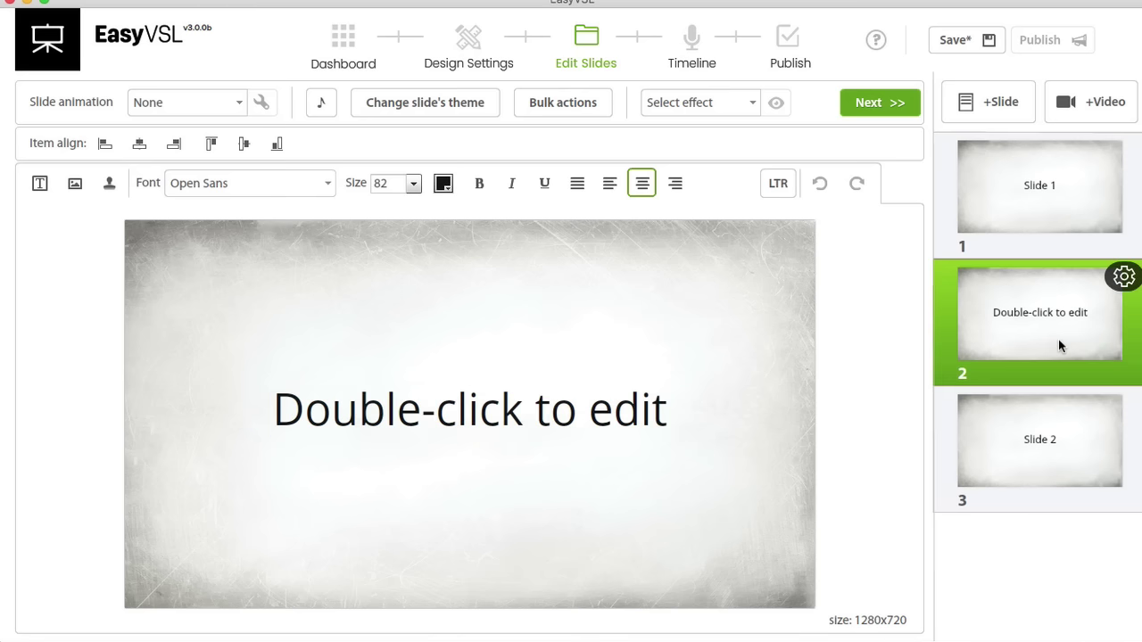
{"action": "left_click", "coordinate": [1042, 436]}
{"action": "left_click", "coordinate": [489, 410]}
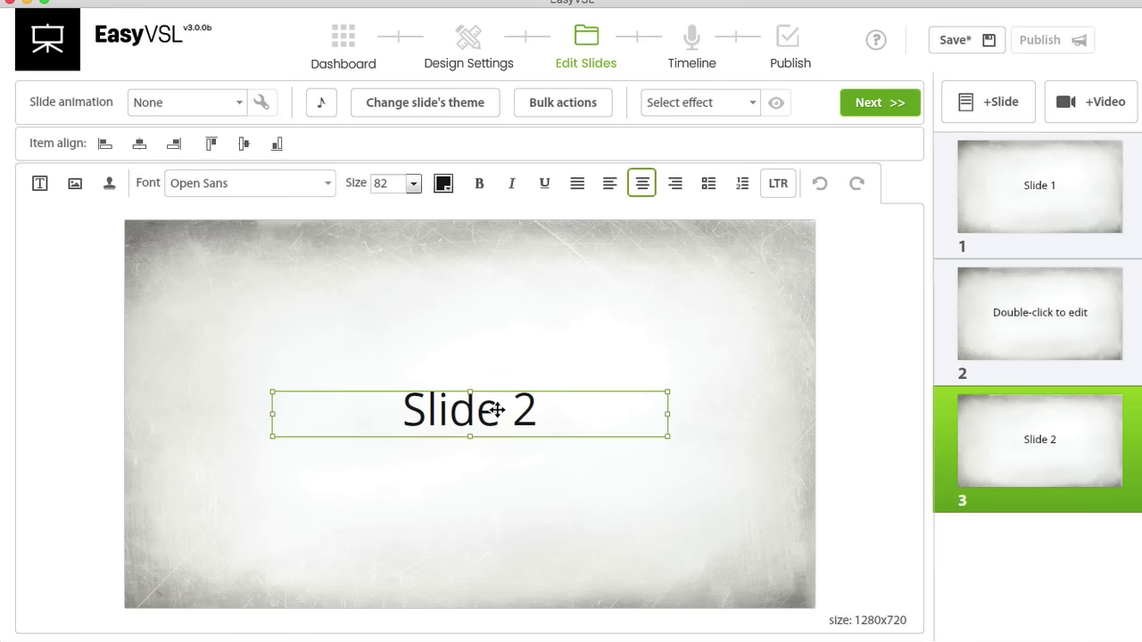
{"action": "double_click", "coordinate": [526, 418]}
{"action": "key", "text": "BackSpace"}
{"action": "type", "text": "3"}
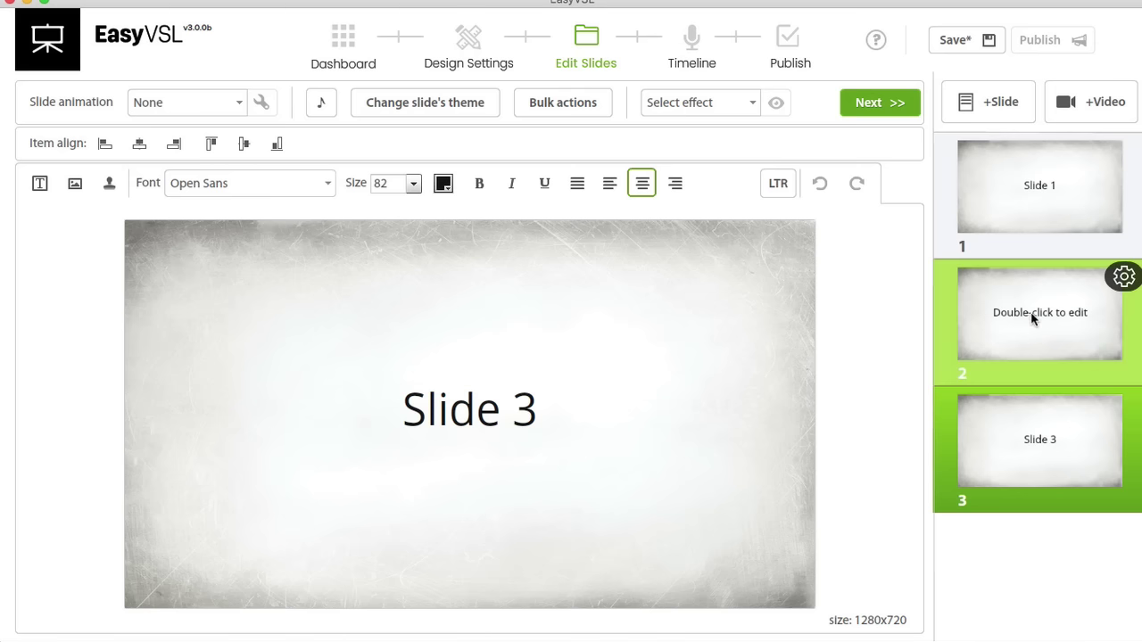
- Replace the placeholder text on the second slide with "Slide 2"
{"action": "left_click", "coordinate": [1030, 312]}
{"action": "left_click", "coordinate": [553, 408]}
{"action": "double_click", "coordinate": [539, 411]}
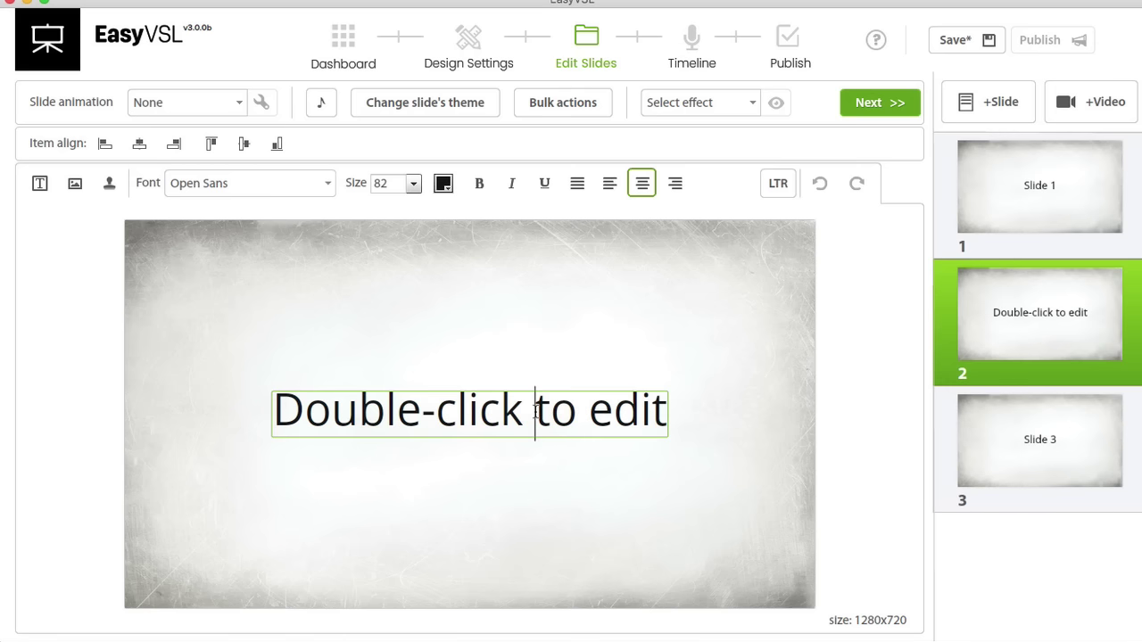
{"action": "left_click_drag", "start_coordinate": [668, 411], "coordinate": [277, 412]}
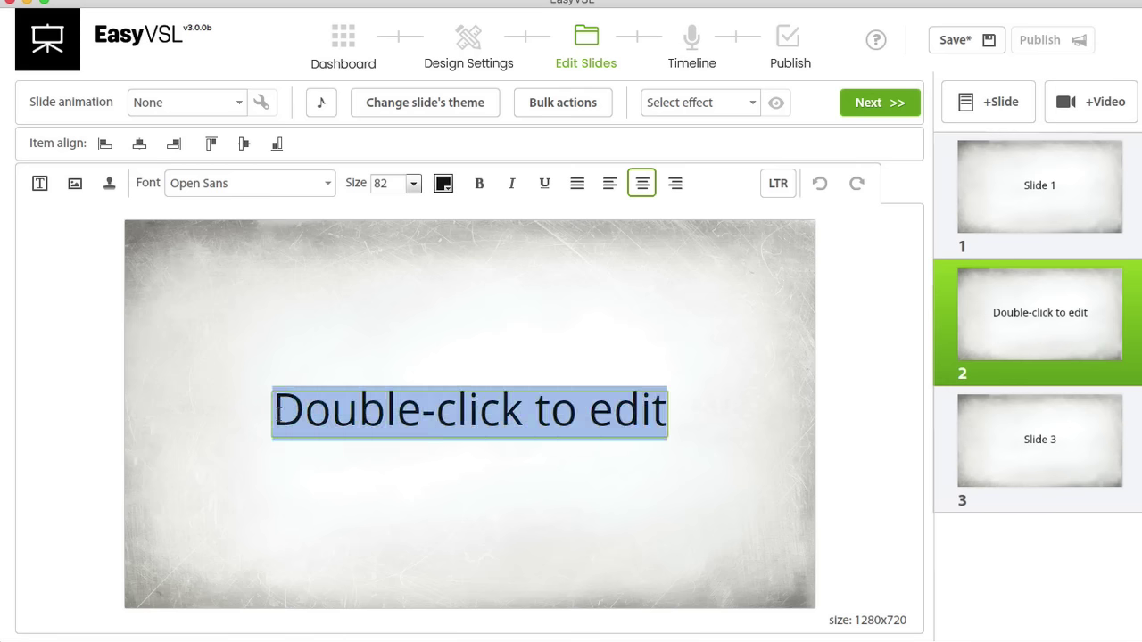
{"action": "type", "text": "Slide 2"}
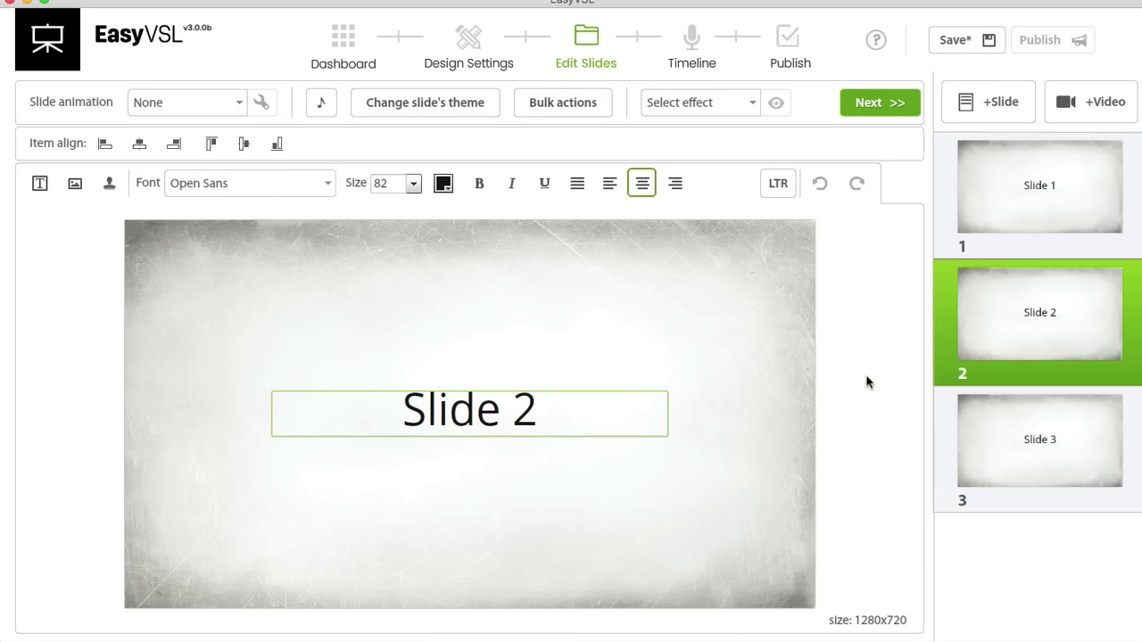
{"action": "left_click", "coordinate": [997, 548]}
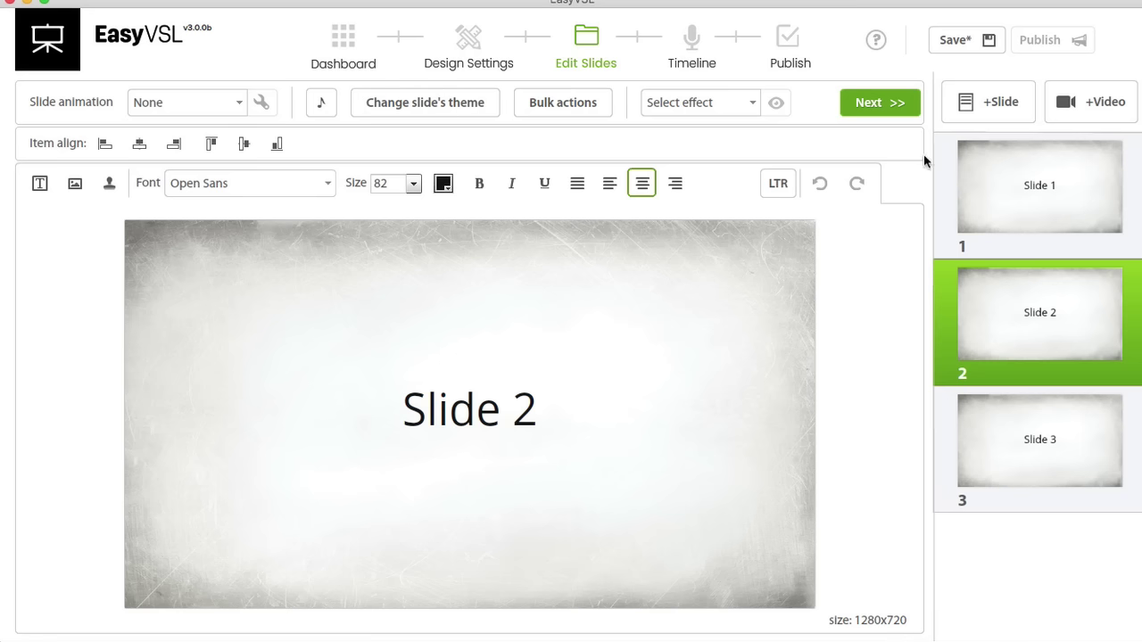
- Insert the video subscriber-vo.mp4 from the Desktop and move it directly after the first slide
{"action": "left_click", "coordinate": [1082, 100]}
{"action": "left_click", "coordinate": [718, 5]}
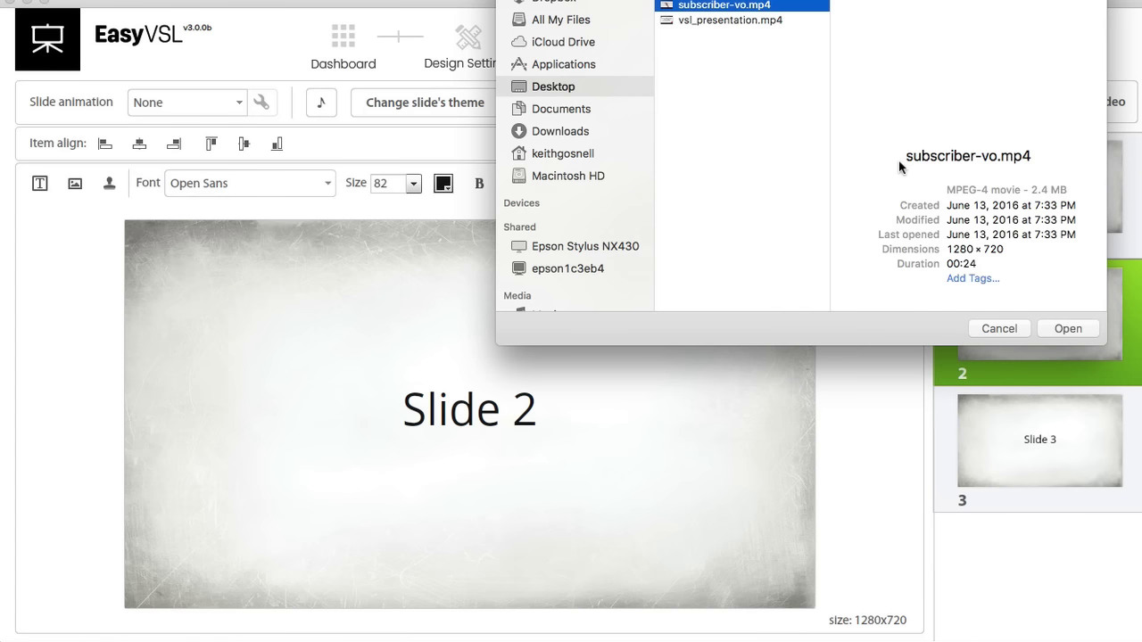
{"action": "left_click", "coordinate": [1071, 329]}
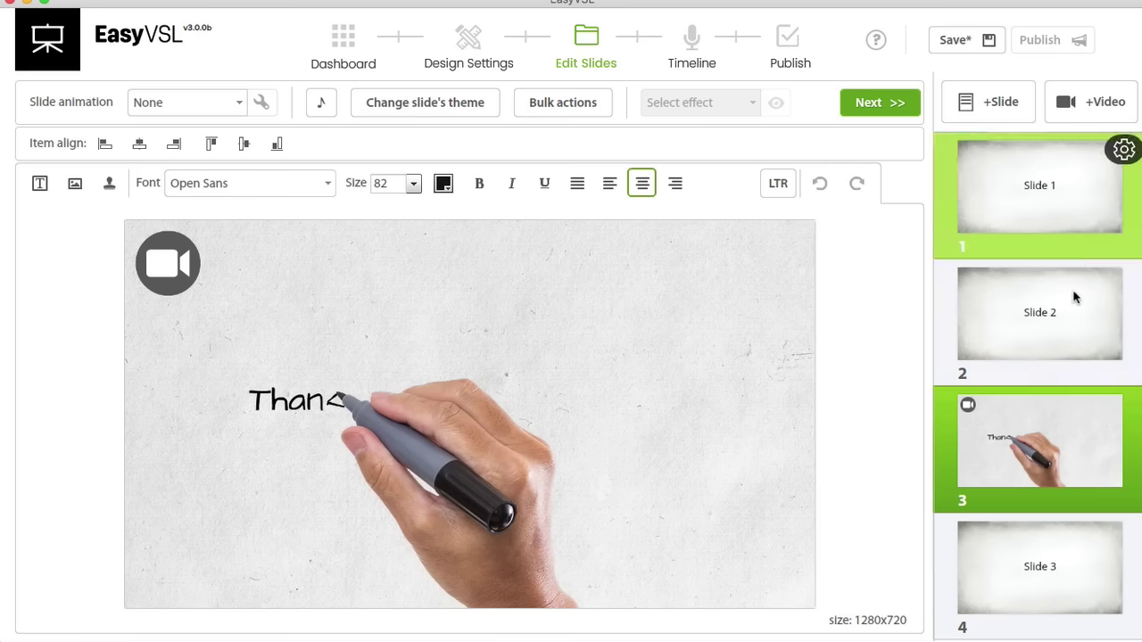
{"action": "left_click_drag", "start_coordinate": [1024, 456], "coordinate": [1053, 317]}
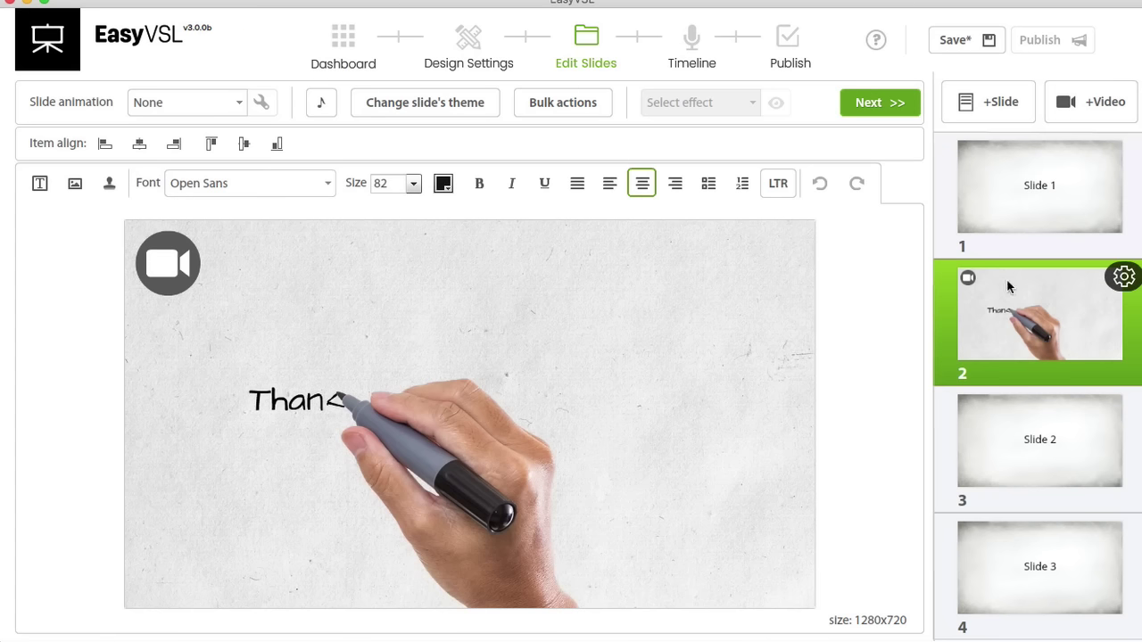
- Continue to the timeline and save the Video project
{"action": "left_click", "coordinate": [874, 105]}
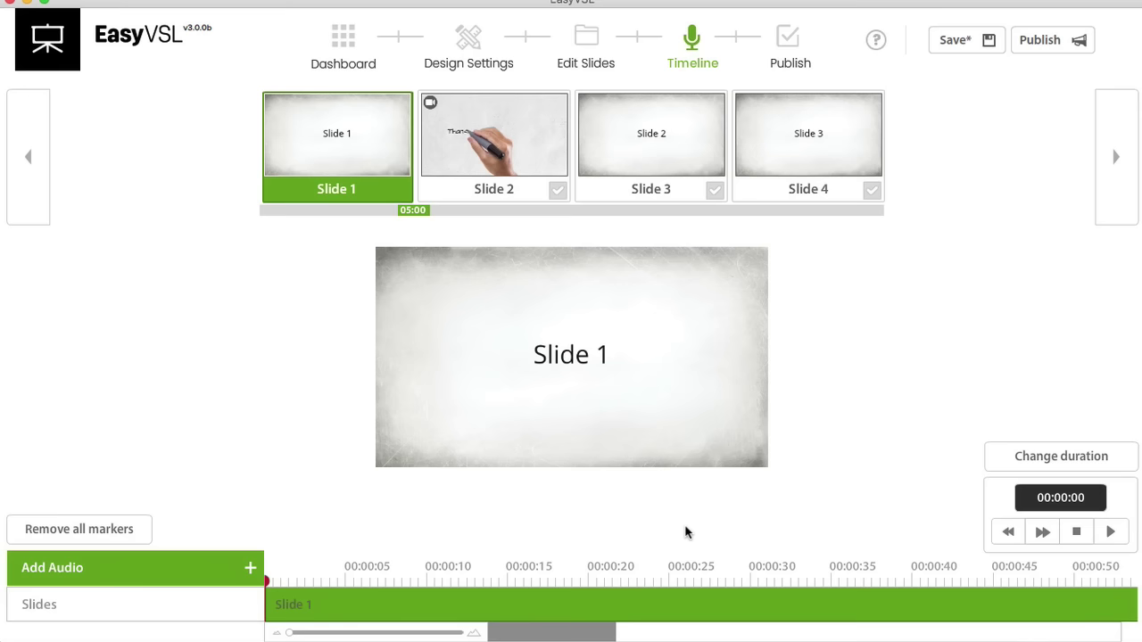
{"action": "left_click", "coordinate": [982, 42]}
- Record a voice-over of about 2 seconds with the C-Media USB Audio Device and import it into the timeline
{"action": "left_click", "coordinate": [251, 572]}
{"action": "left_click", "coordinate": [571, 326]}
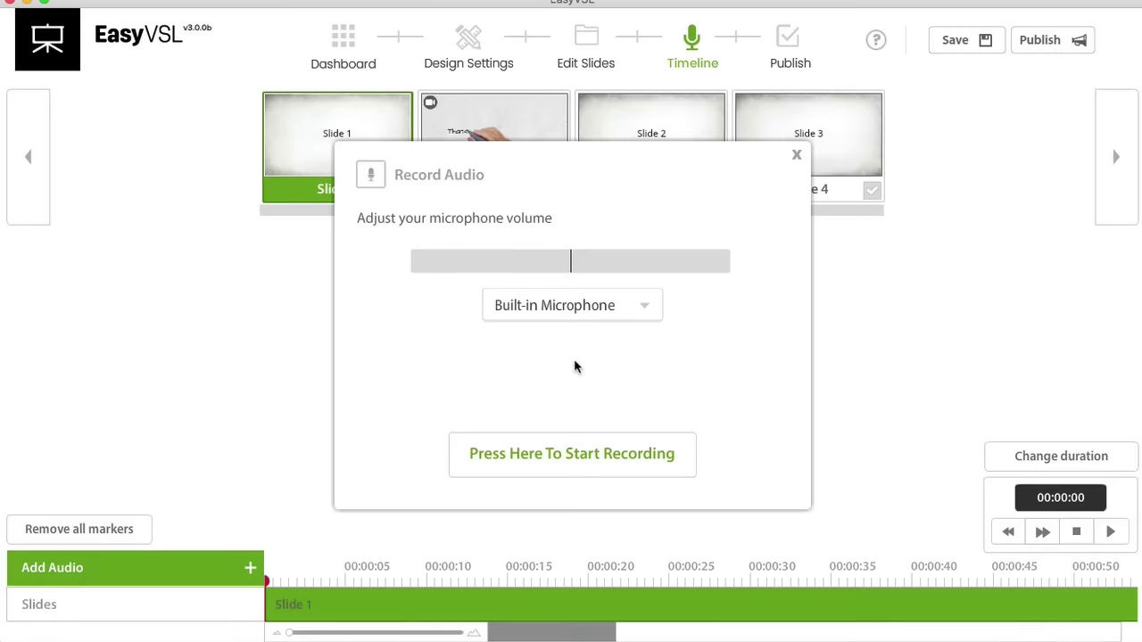
{"action": "left_click", "coordinate": [645, 308]}
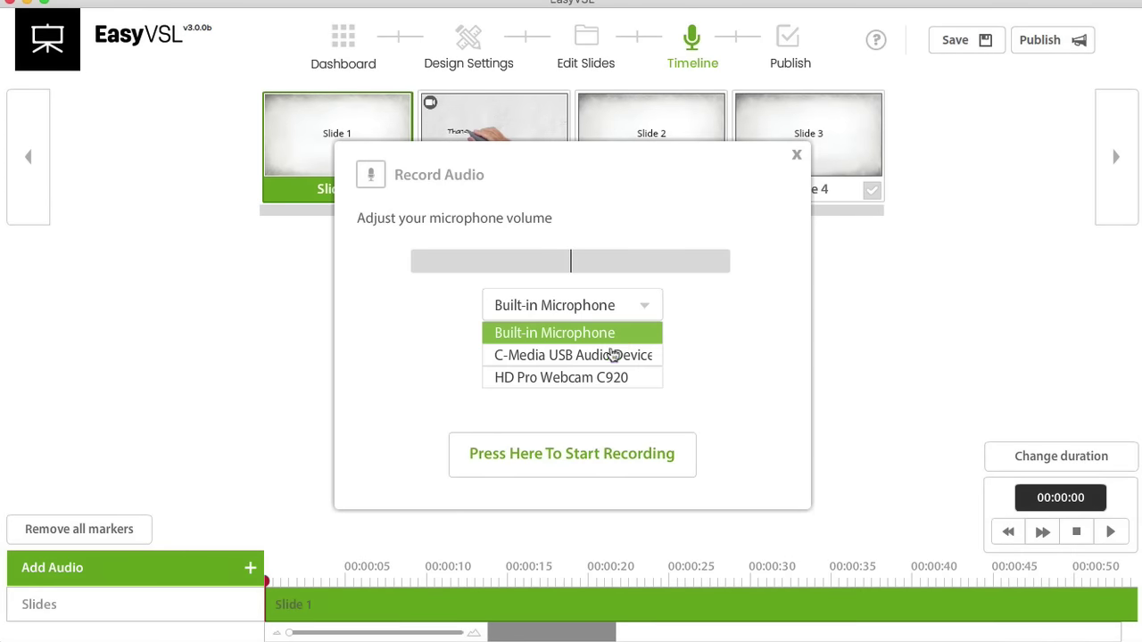
{"action": "left_click", "coordinate": [609, 356]}
{"action": "left_click", "coordinate": [613, 454]}
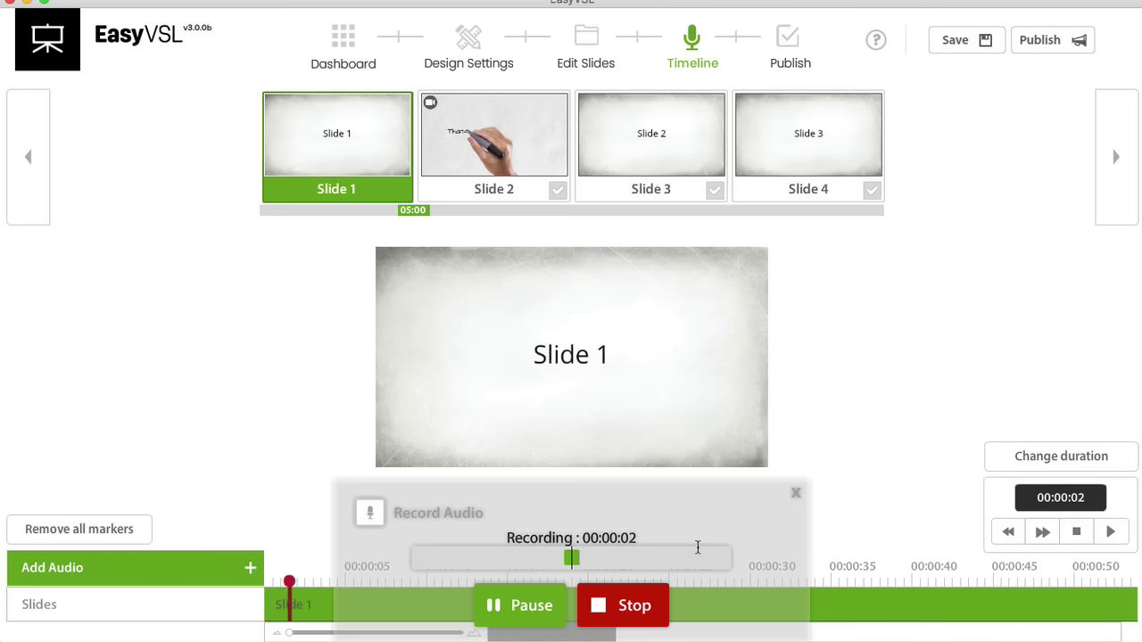
{"action": "left_click", "coordinate": [642, 598]}
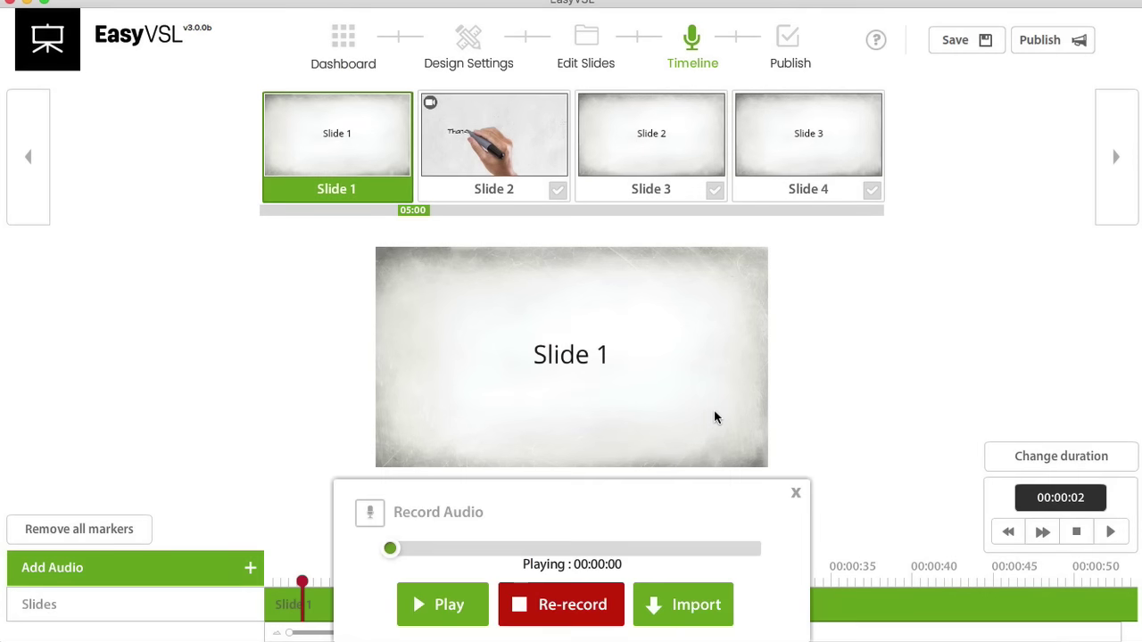
{"action": "left_click", "coordinate": [682, 618]}
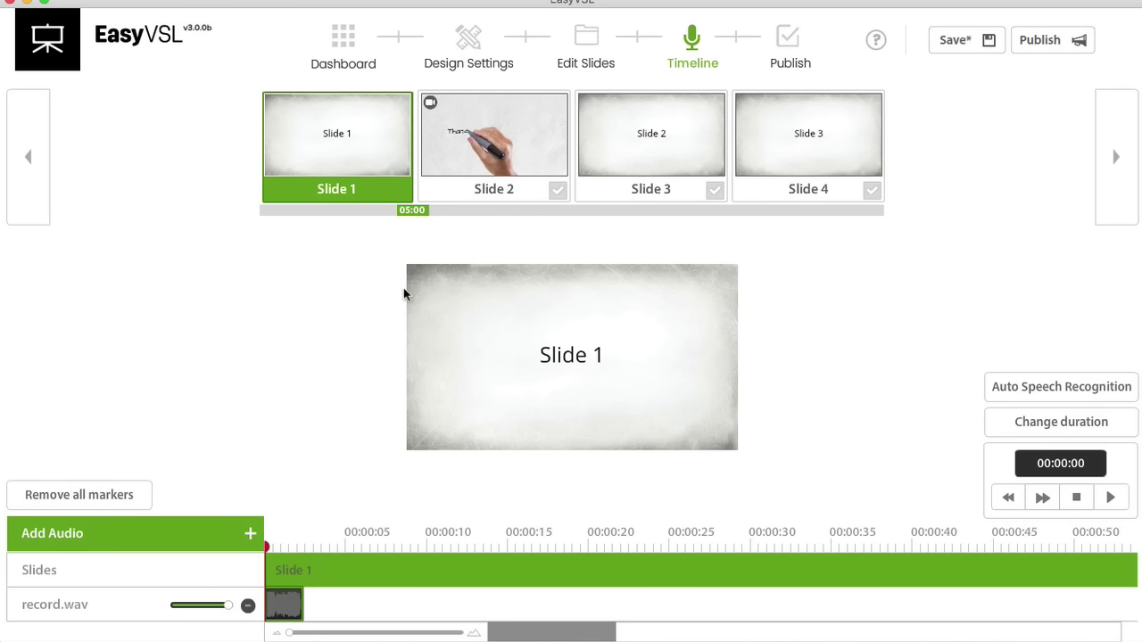
- Record a second voice-over of about 5 seconds with the C-Media USB Audio Device, import it, and shift it to about 20 seconds
{"action": "left_click", "coordinate": [251, 534]}
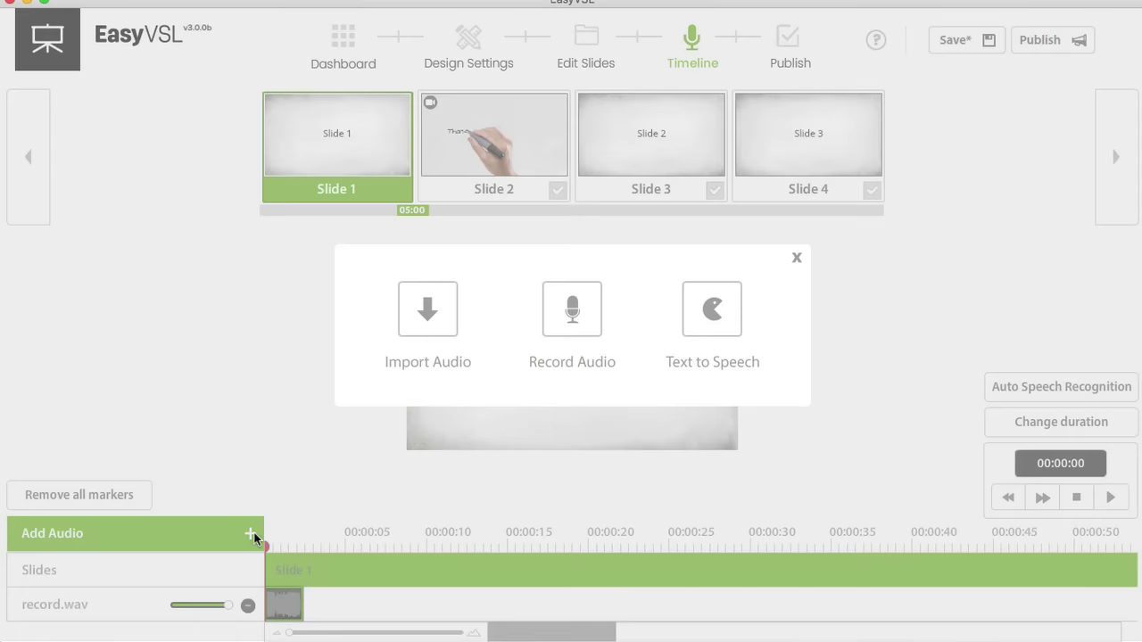
{"action": "left_click", "coordinate": [566, 313]}
{"action": "left_click", "coordinate": [645, 304]}
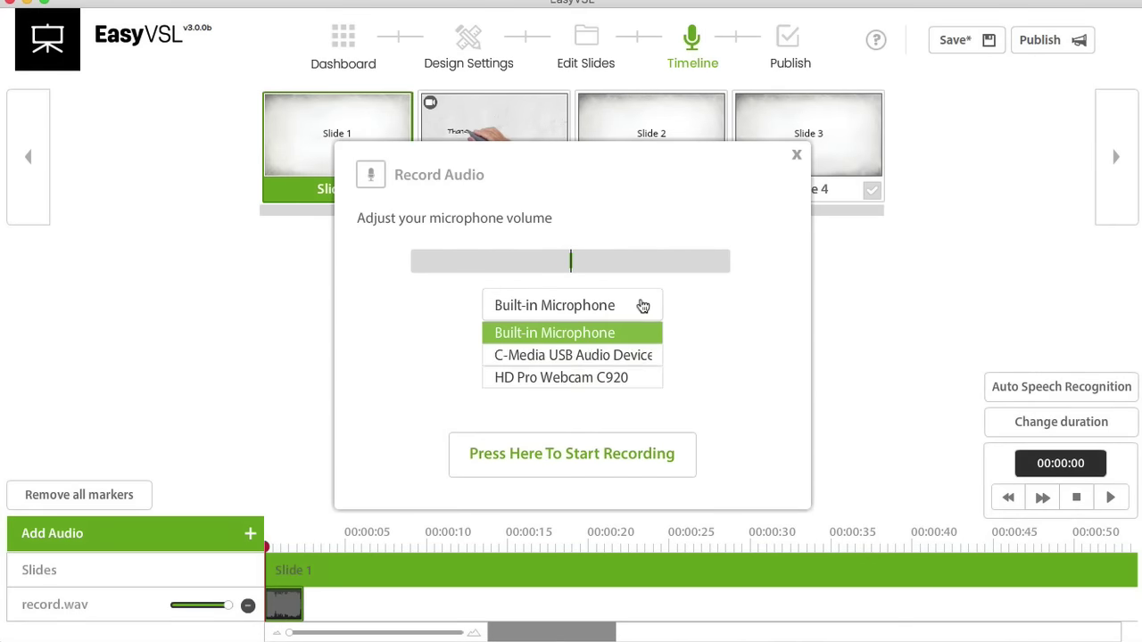
{"action": "left_click", "coordinate": [594, 357]}
{"action": "left_click", "coordinate": [590, 452]}
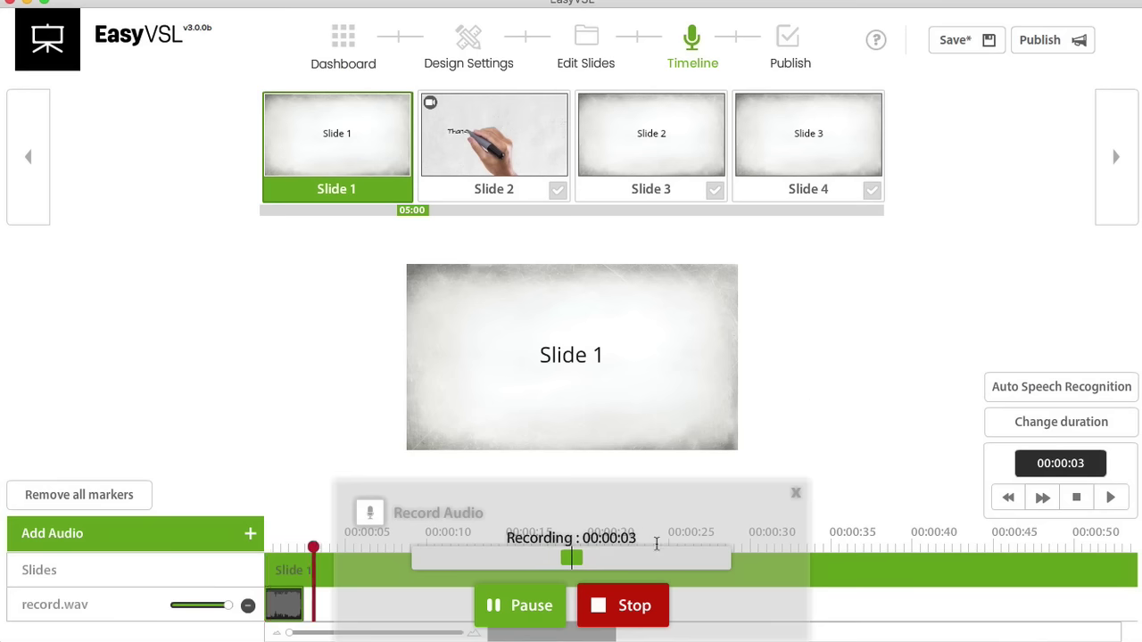
{"action": "left_click", "coordinate": [632, 610]}
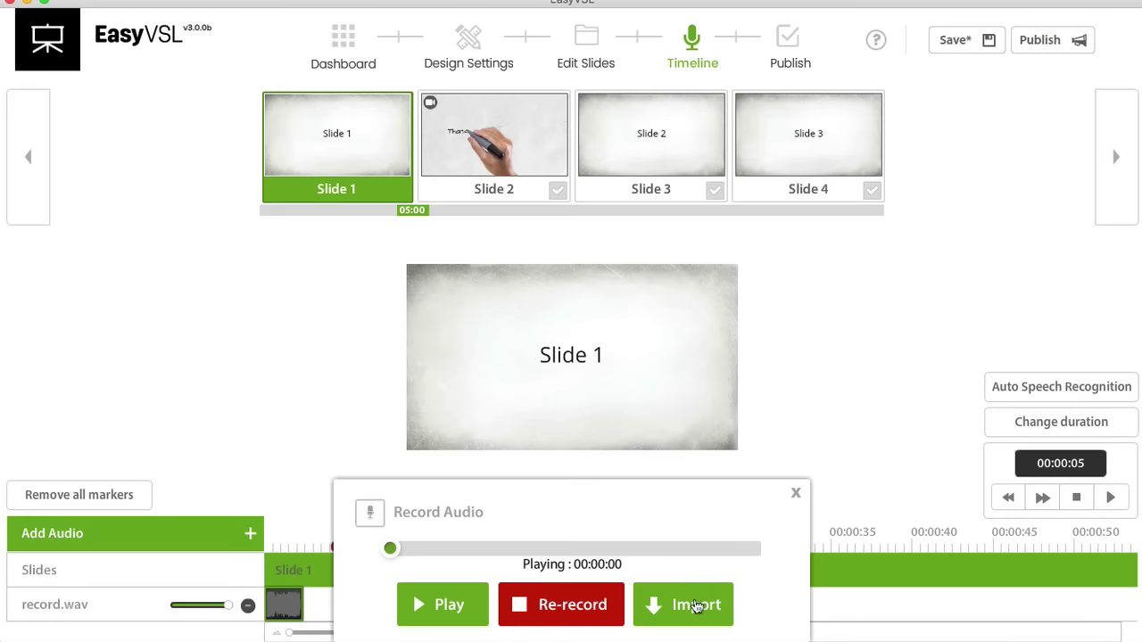
{"action": "left_click", "coordinate": [690, 607]}
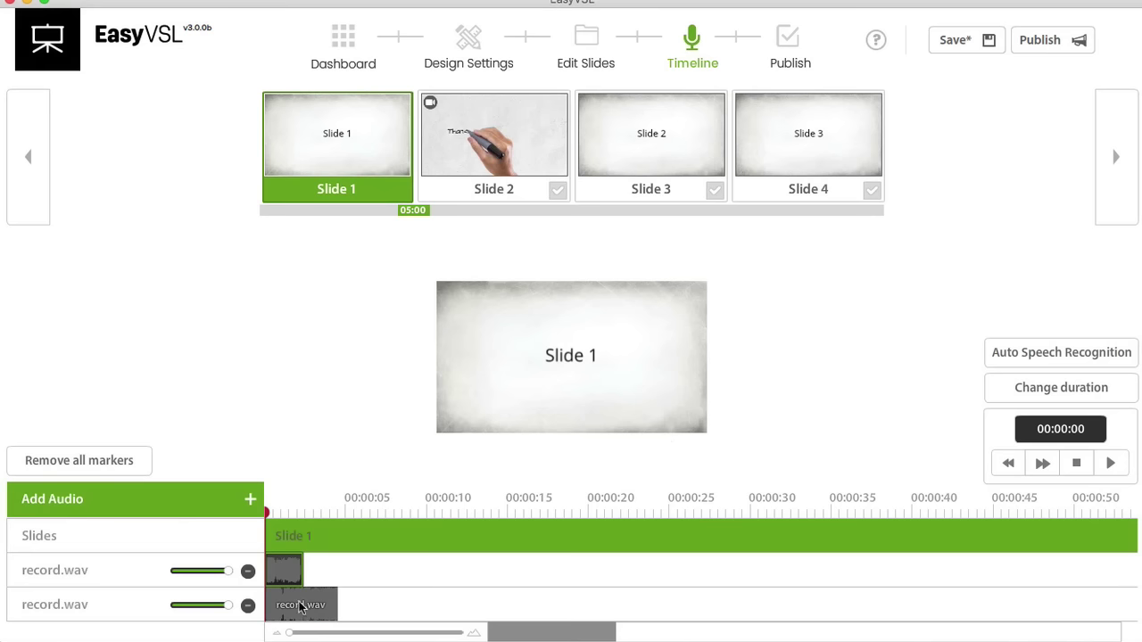
{"action": "left_click_drag", "start_coordinate": [301, 604], "coordinate": [564, 613]}
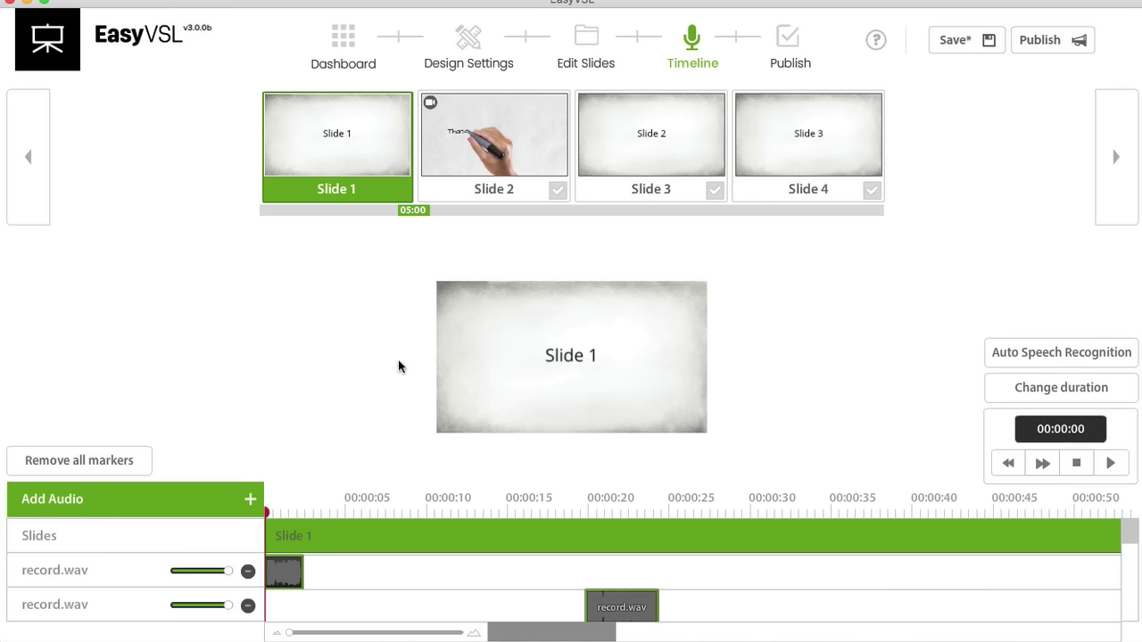
- Play the timeline and mark the start of Slide 2 at 00:02, preview the video slide briefly, and save the presentation
{"action": "left_click", "coordinate": [1110, 464]}
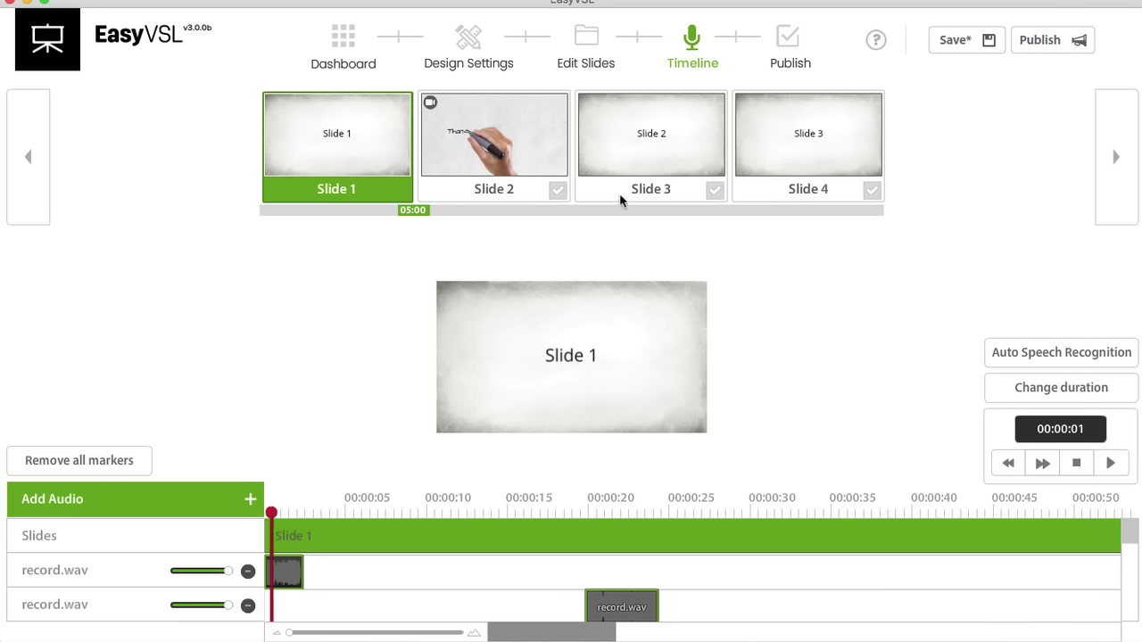
{"action": "left_click", "coordinate": [559, 194]}
{"action": "left_click", "coordinate": [1077, 464]}
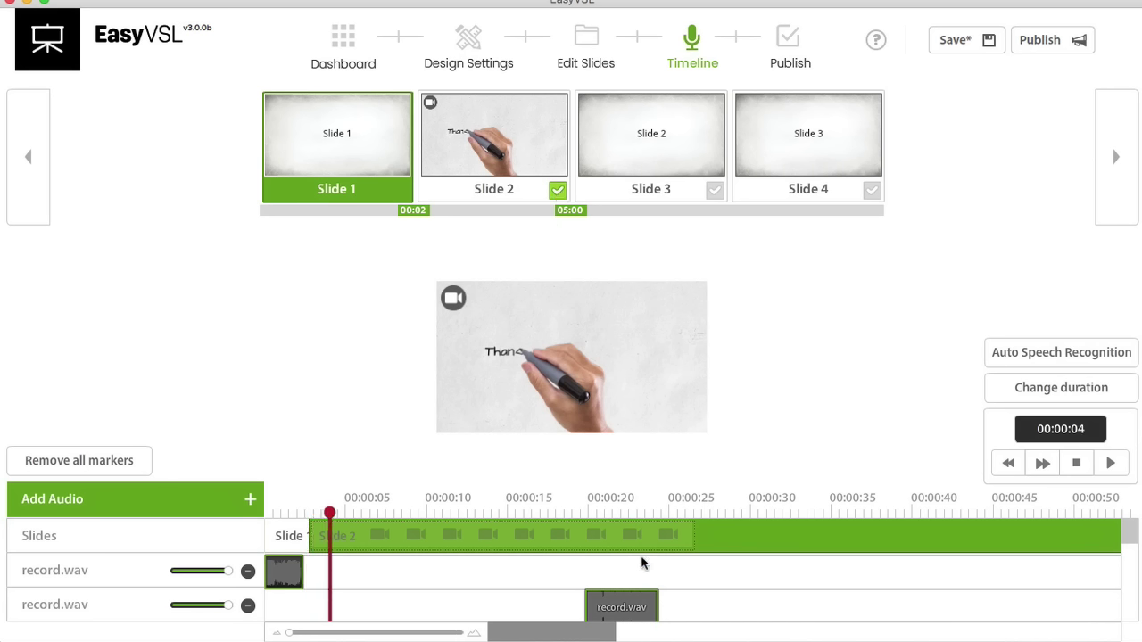
{"action": "left_click", "coordinate": [1111, 464]}
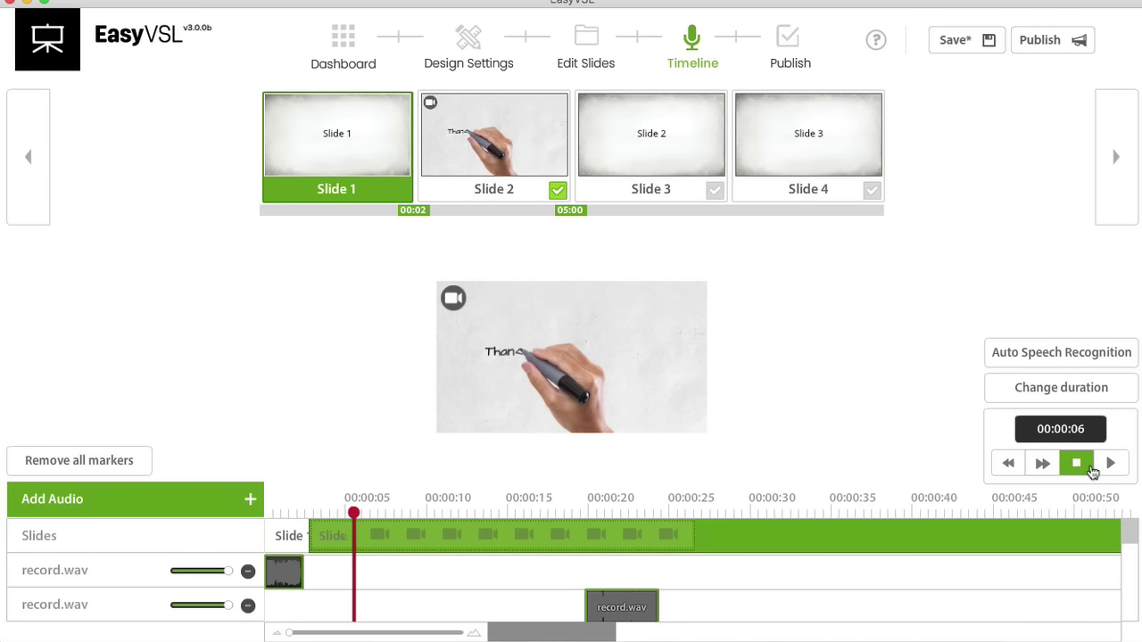
{"action": "left_click", "coordinate": [1076, 465]}
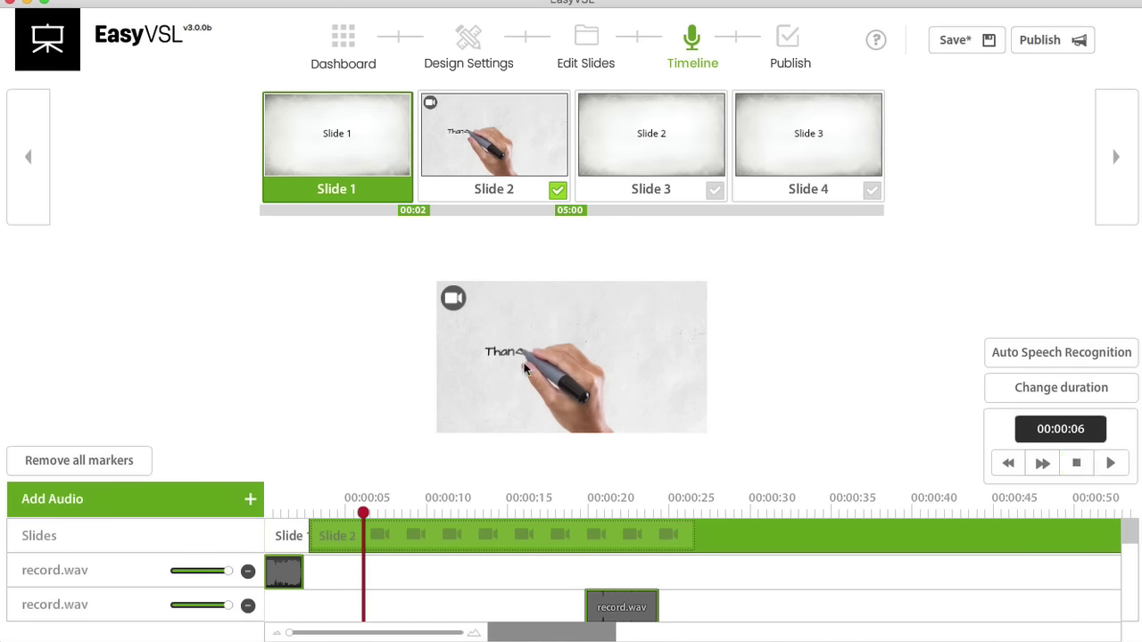
{"action": "left_click", "coordinate": [962, 42]}
- Place the playhead at the end of Slide 2's video, about 27 seconds, and align the second recording's start with it
{"action": "left_click_drag", "start_coordinate": [363, 514], "coordinate": [693, 524]}
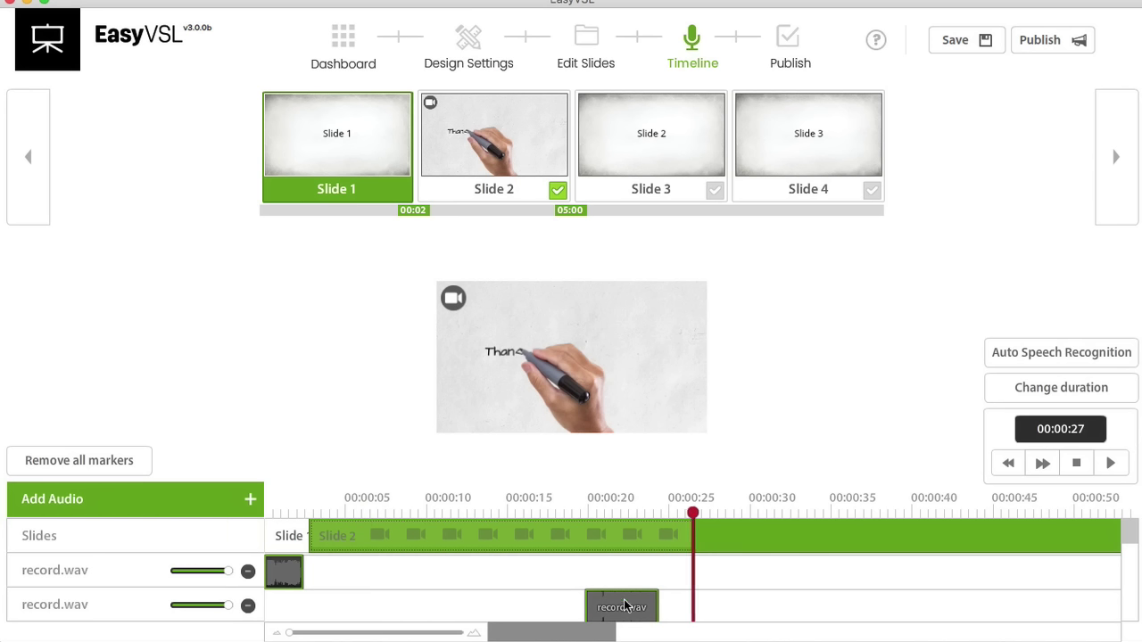
{"action": "left_click_drag", "start_coordinate": [630, 609], "coordinate": [726, 607]}
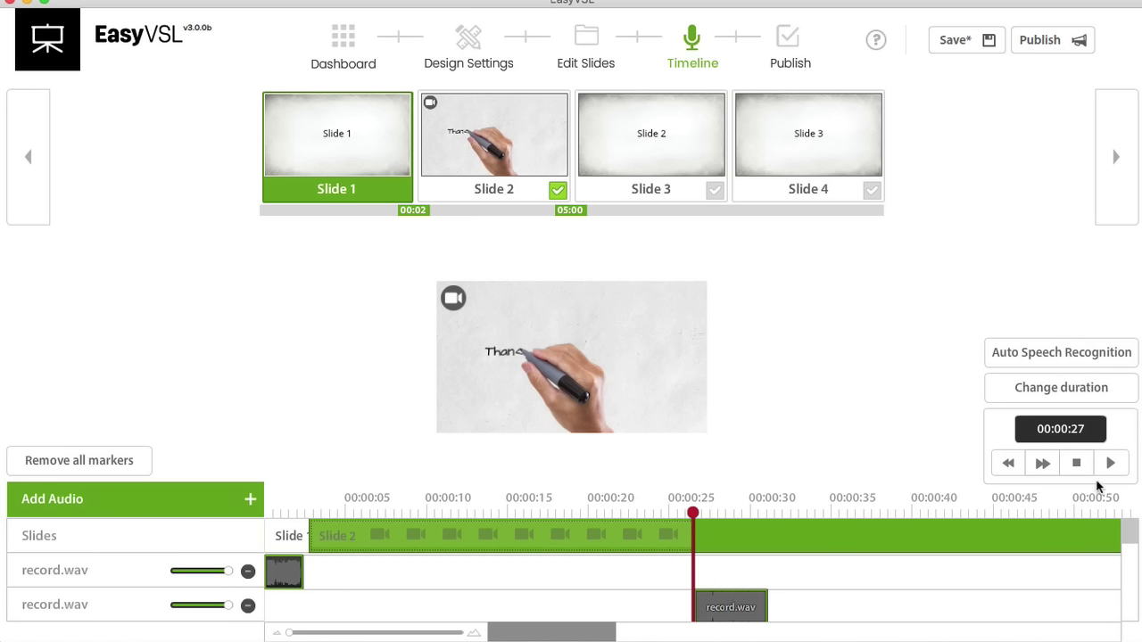
- Play on from the playhead, marking the start of Slide 3 at 00:27 and Slide 4 at 00:30, and save the presentation
{"action": "left_click", "coordinate": [1111, 464]}
{"action": "left_click", "coordinate": [715, 190]}
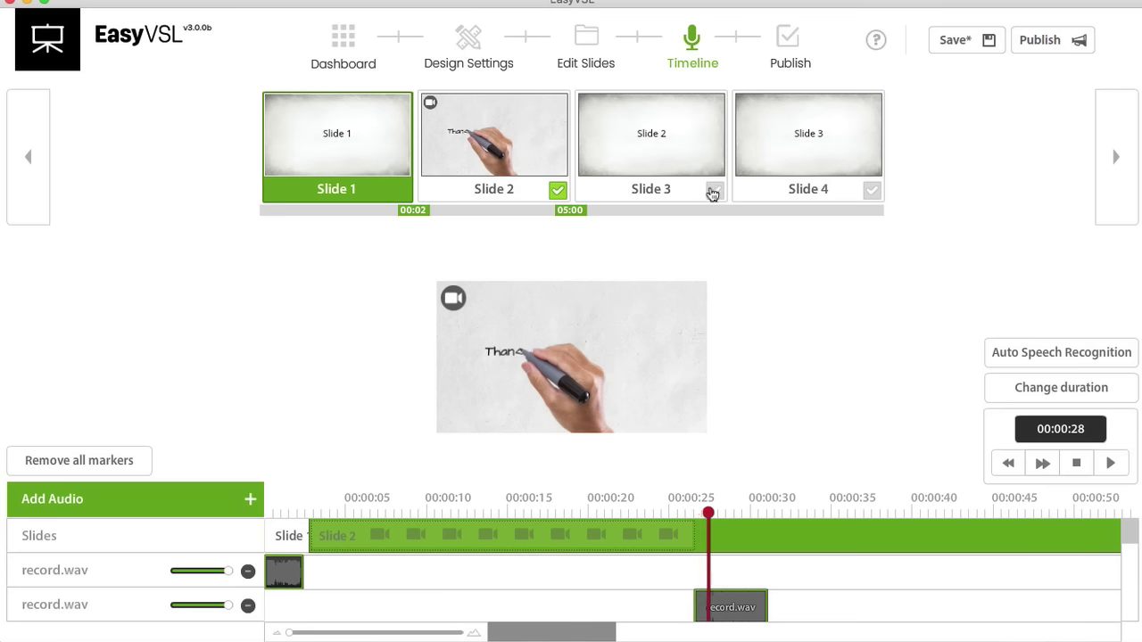
{"action": "left_click", "coordinate": [872, 189]}
{"action": "left_click", "coordinate": [1074, 464]}
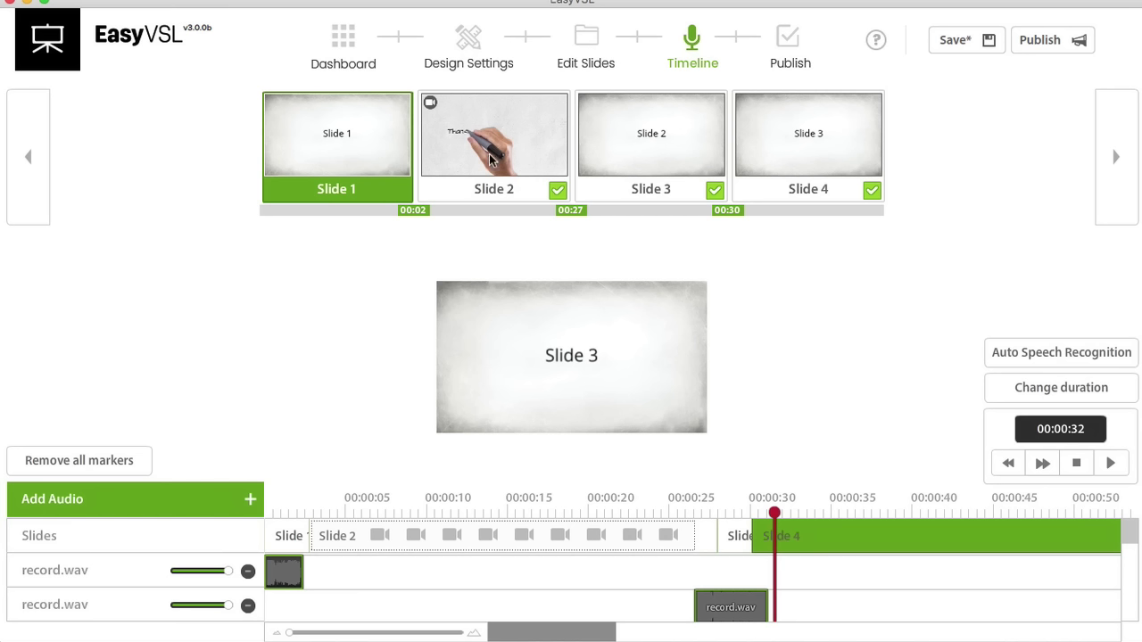
{"action": "left_click", "coordinate": [972, 40]}
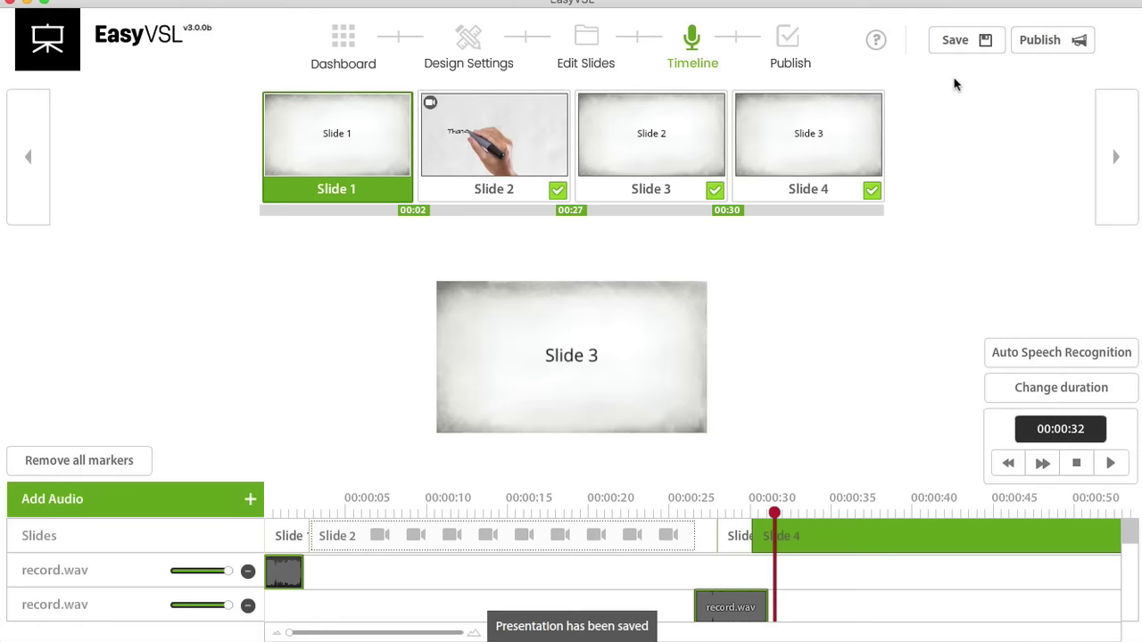